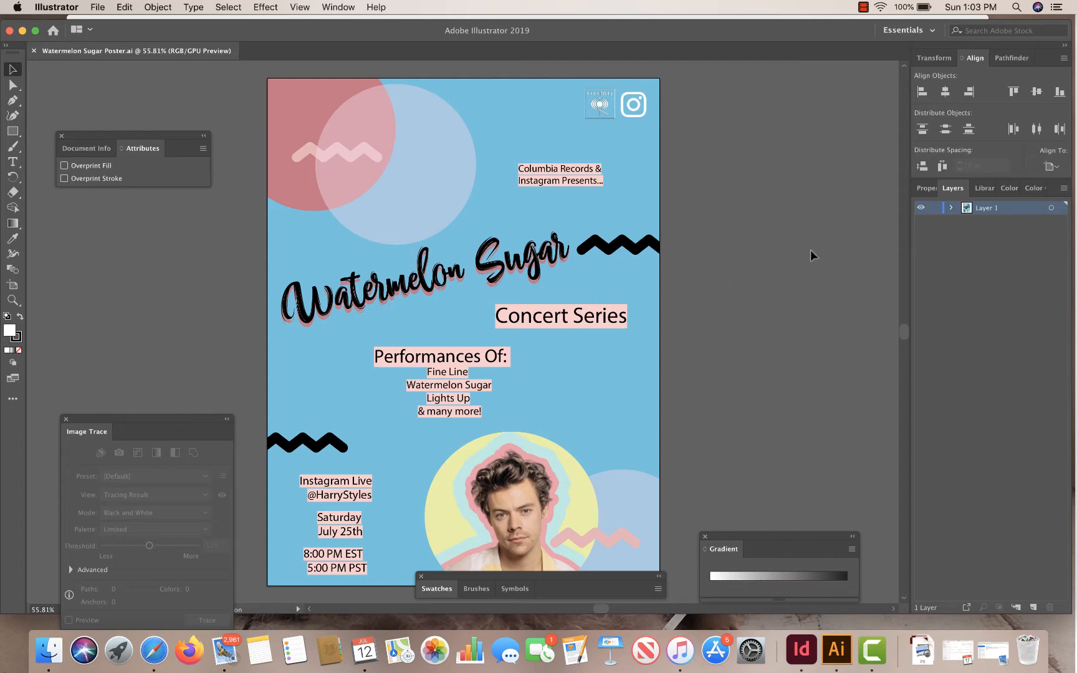
Expand Layer 1 to show its contents and add two new layers above it
left_click(951, 208)
left_click(951, 208)
left_click(951, 208)
left_click(1033, 607)
left_click(1033, 607)
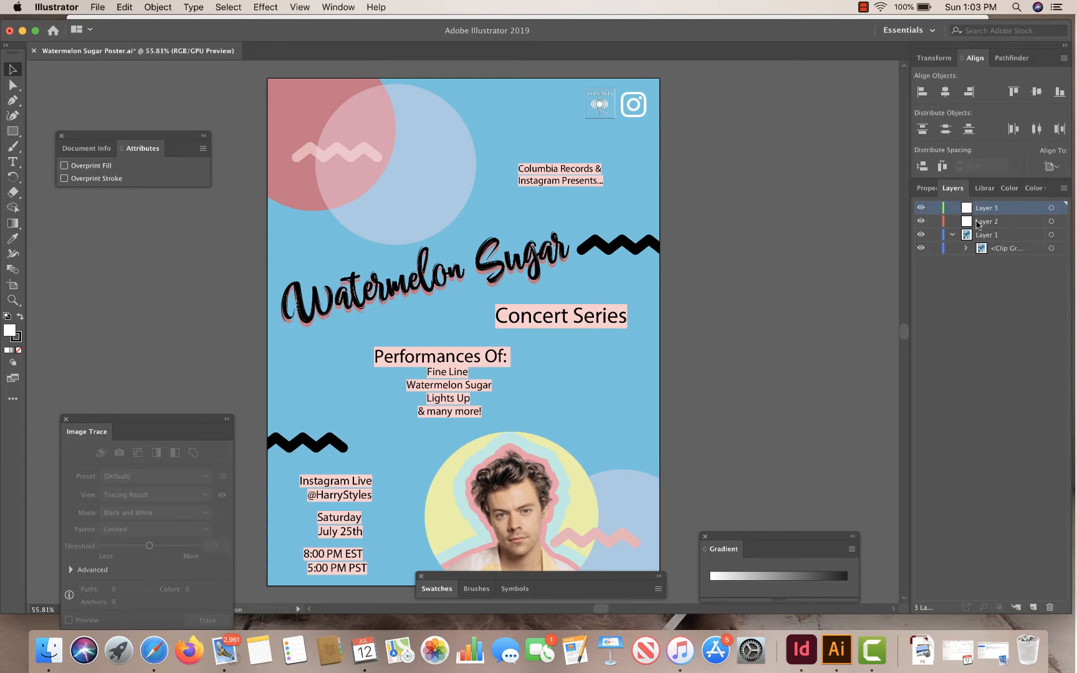
double_click(984, 222)
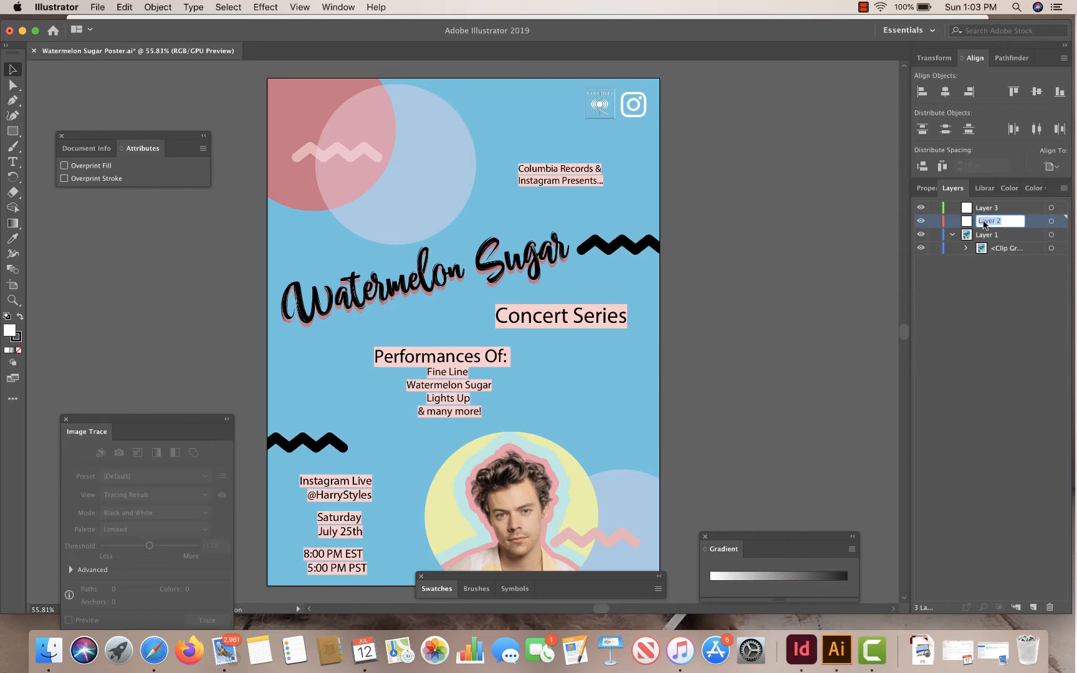
left_click(966, 249)
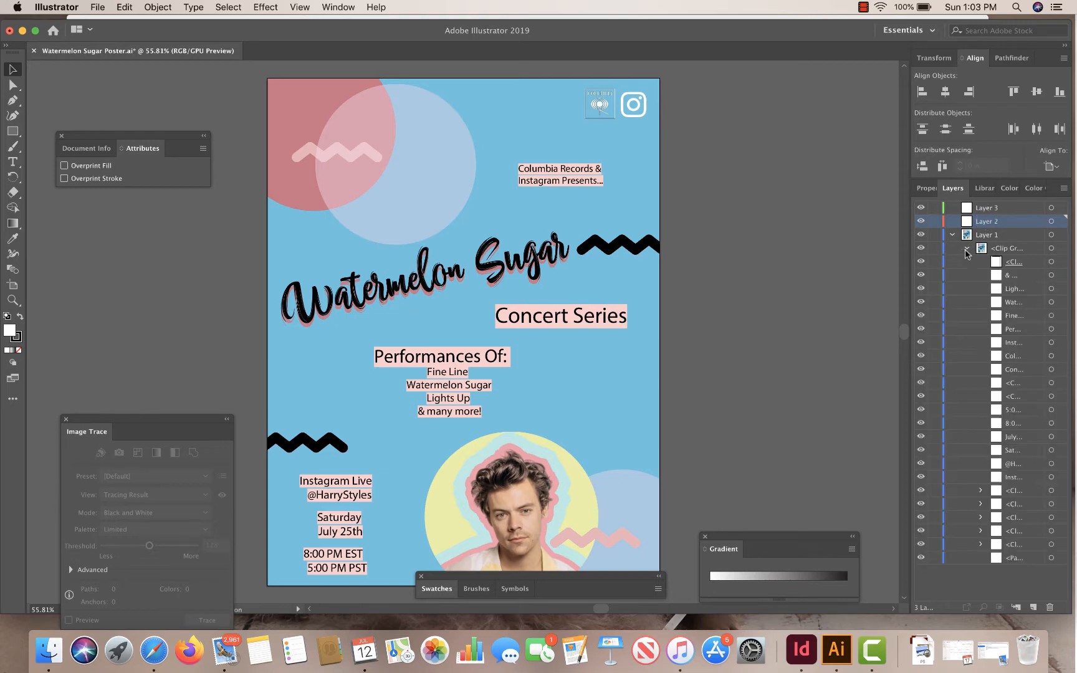
left_click(966, 249)
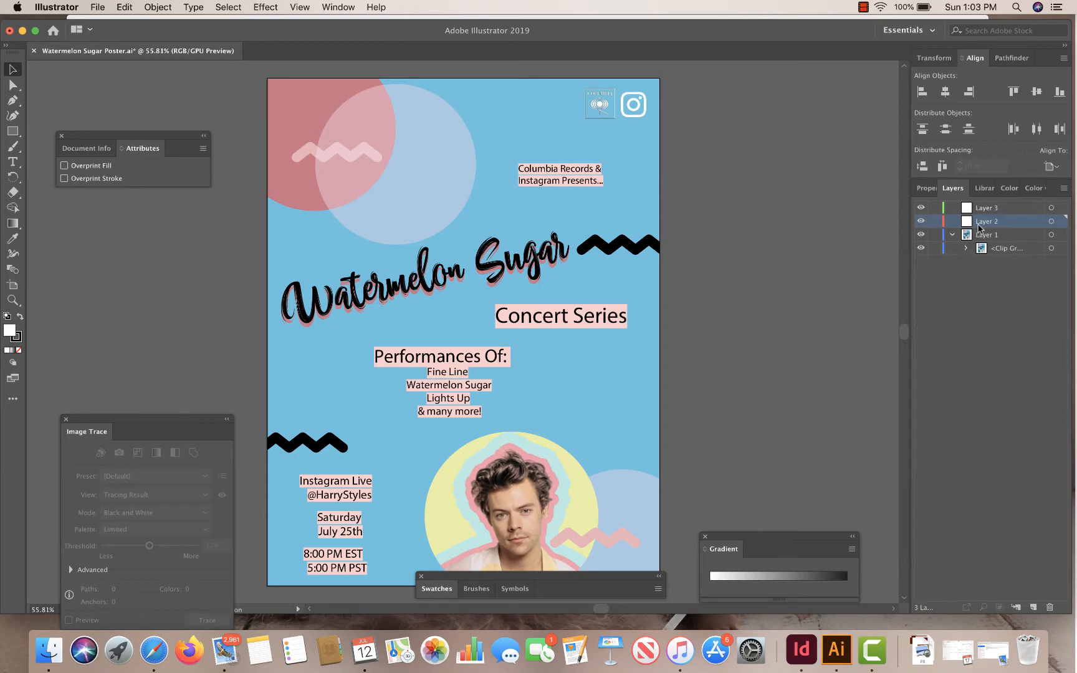
double_click(979, 225)
left_click(536, 377)
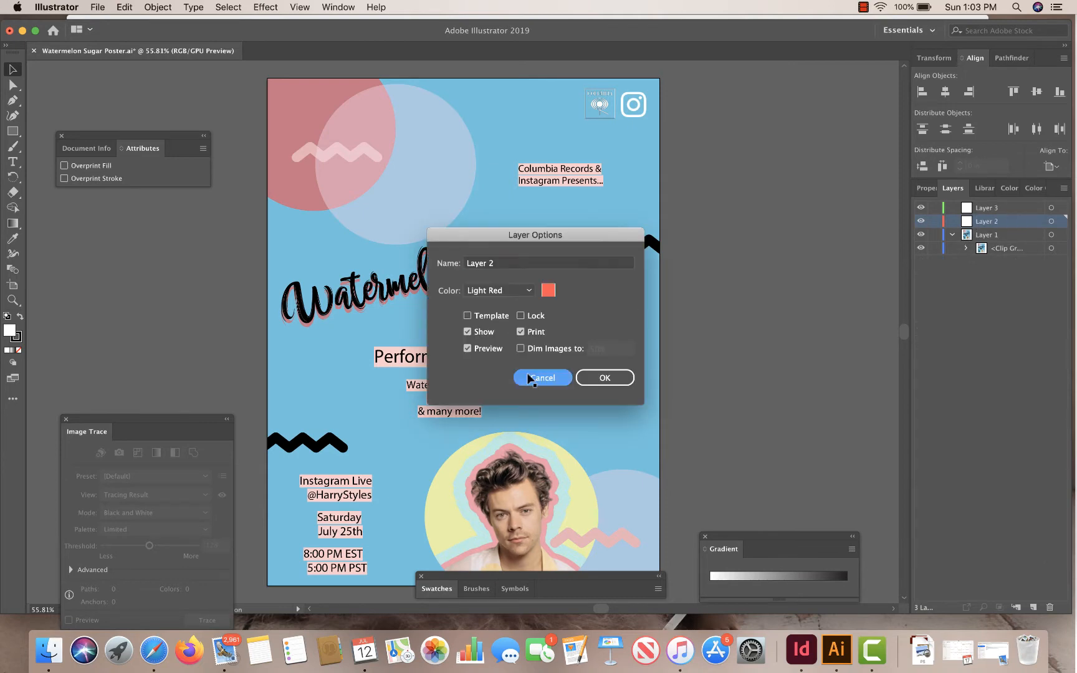
Rename Layer 2 as Images and Layer 3 as Text
double_click(986, 223)
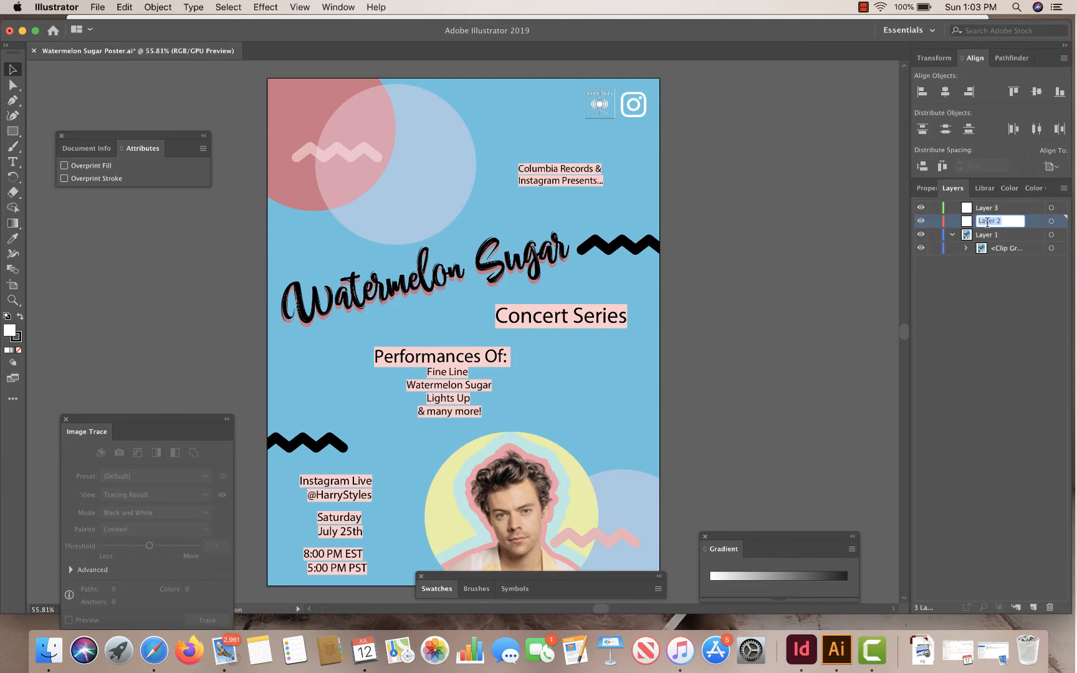
key("BackSpace")
key("Return")
double_click(992, 210)
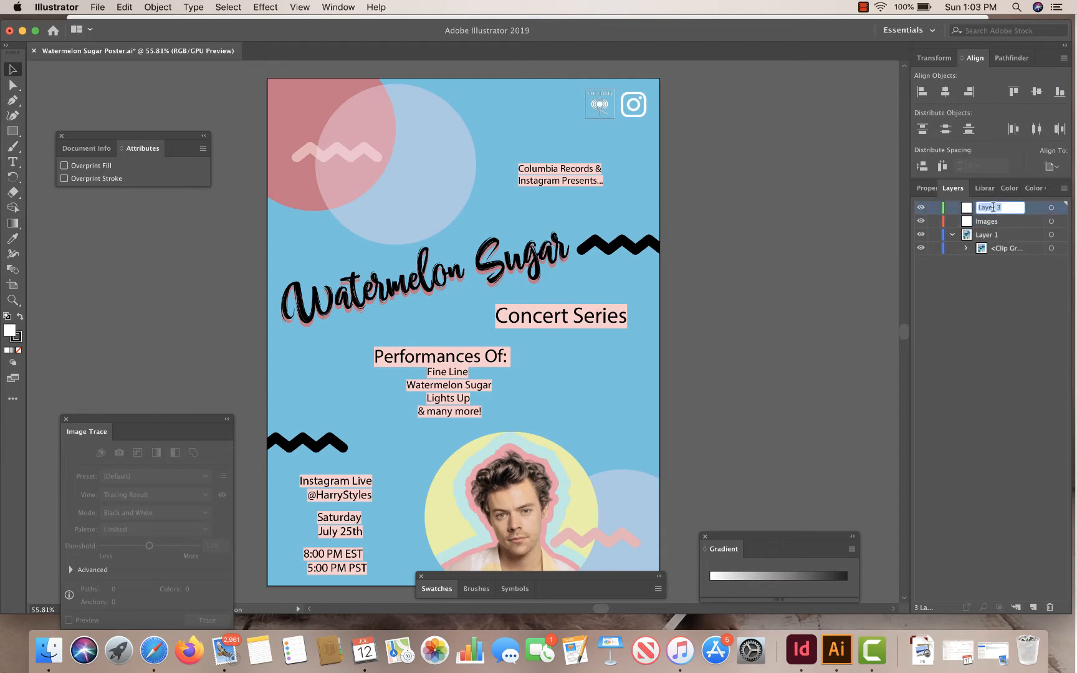
type("Text")
left_click(1008, 329)
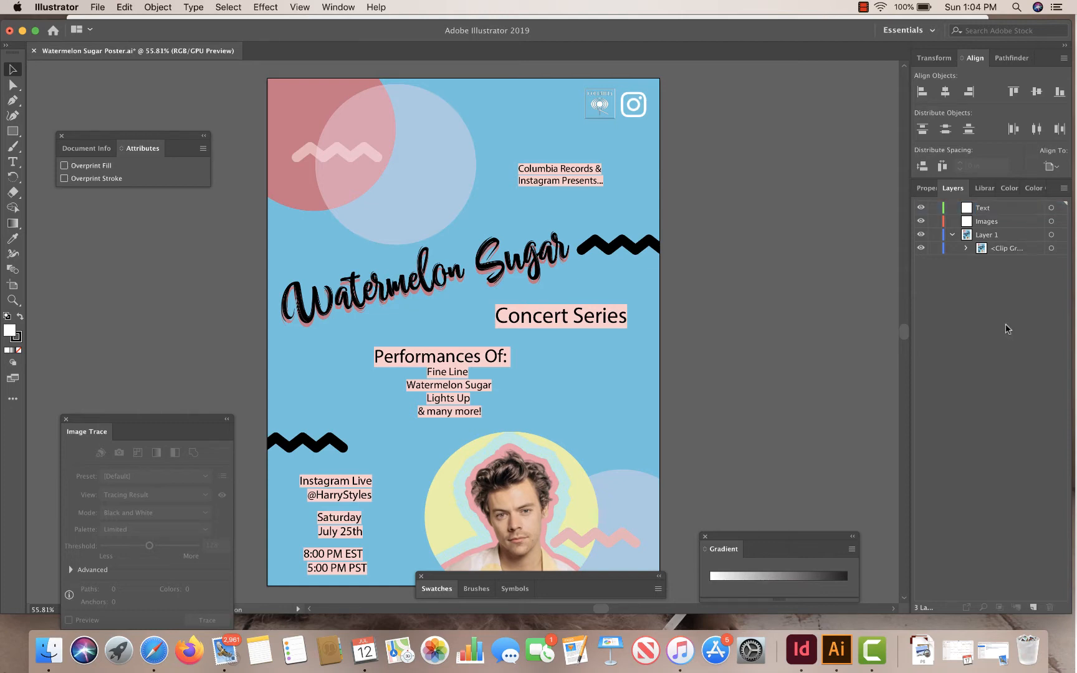
Expand the clip group inside Layer 1 and ungroup the entire poster artwork
left_click(966, 249)
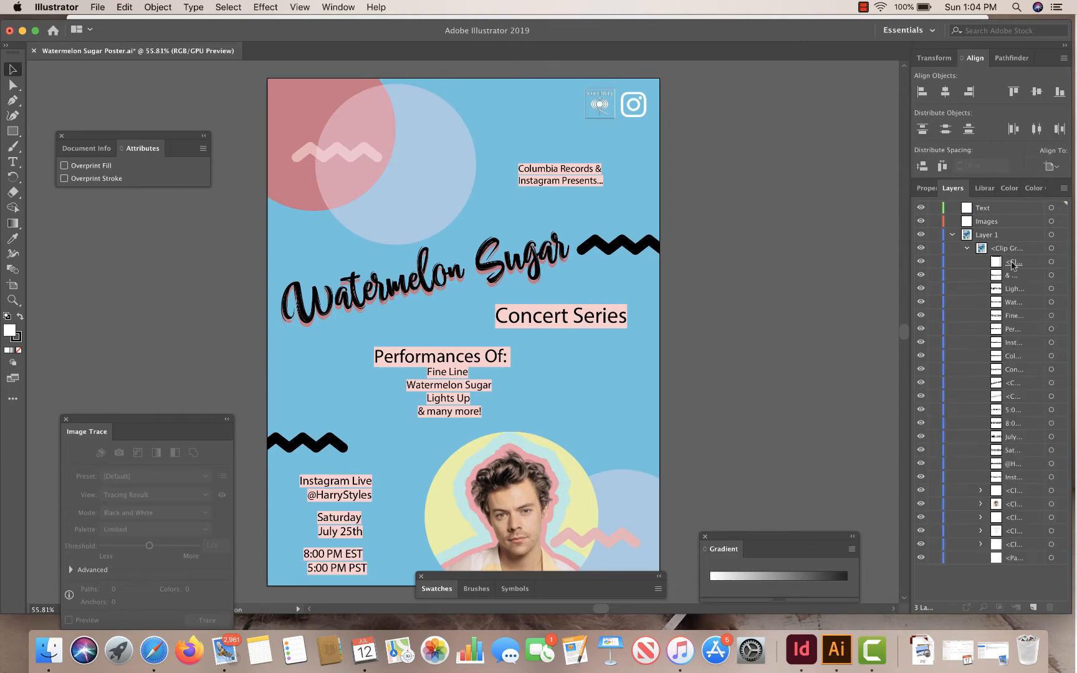
left_click(940, 262)
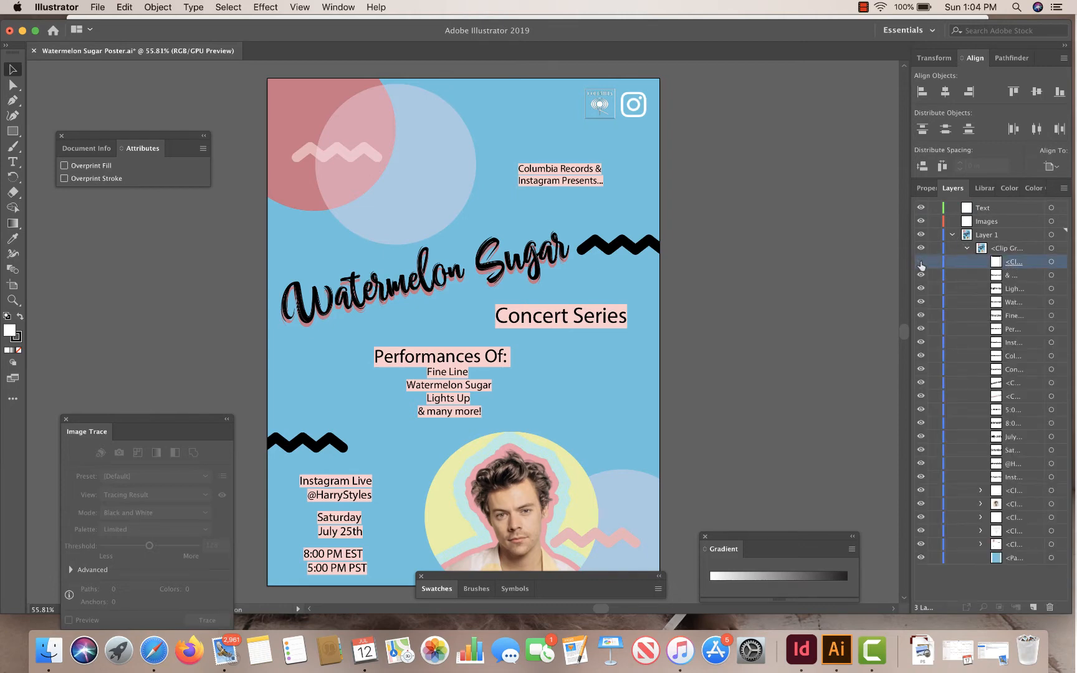
left_click(590, 319)
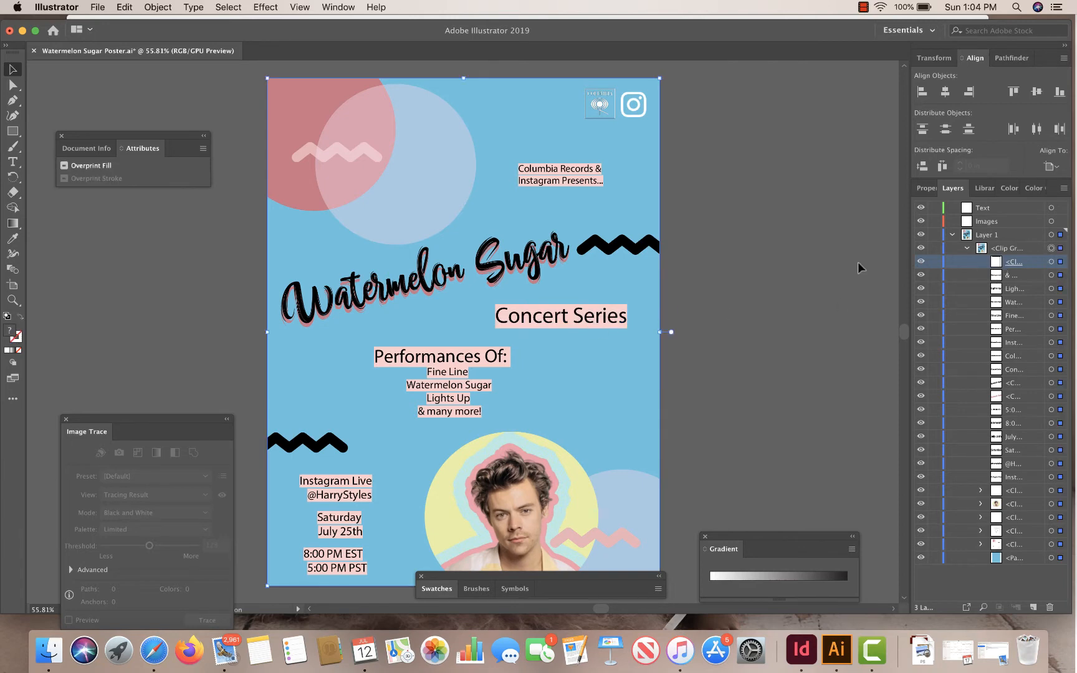
left_click(743, 252)
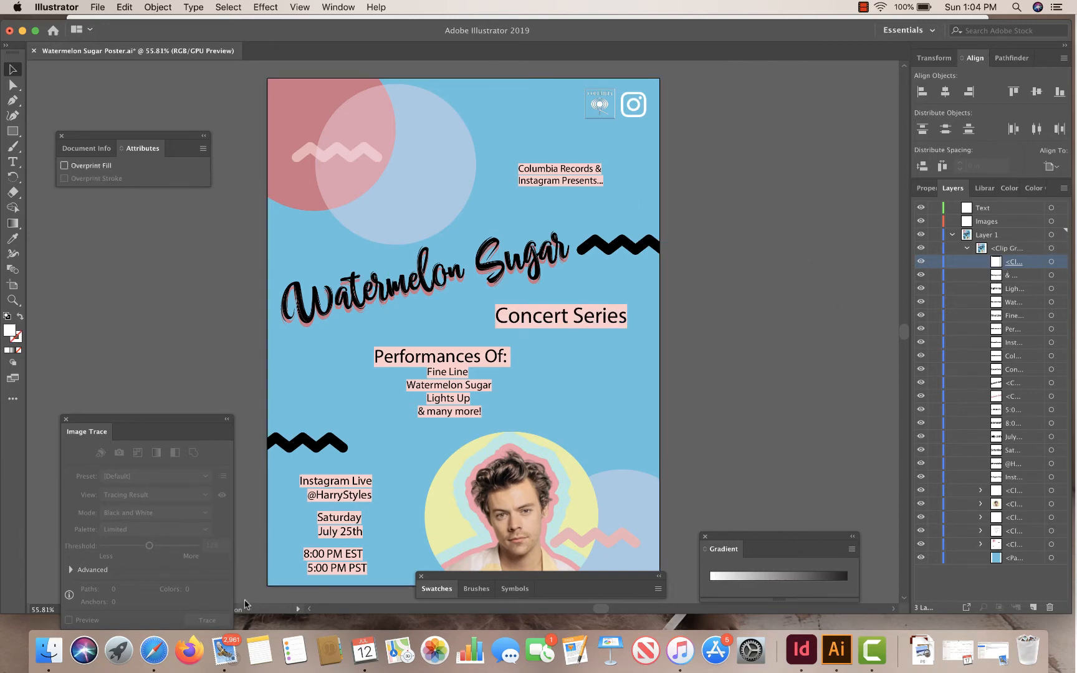
left_click(449, 400)
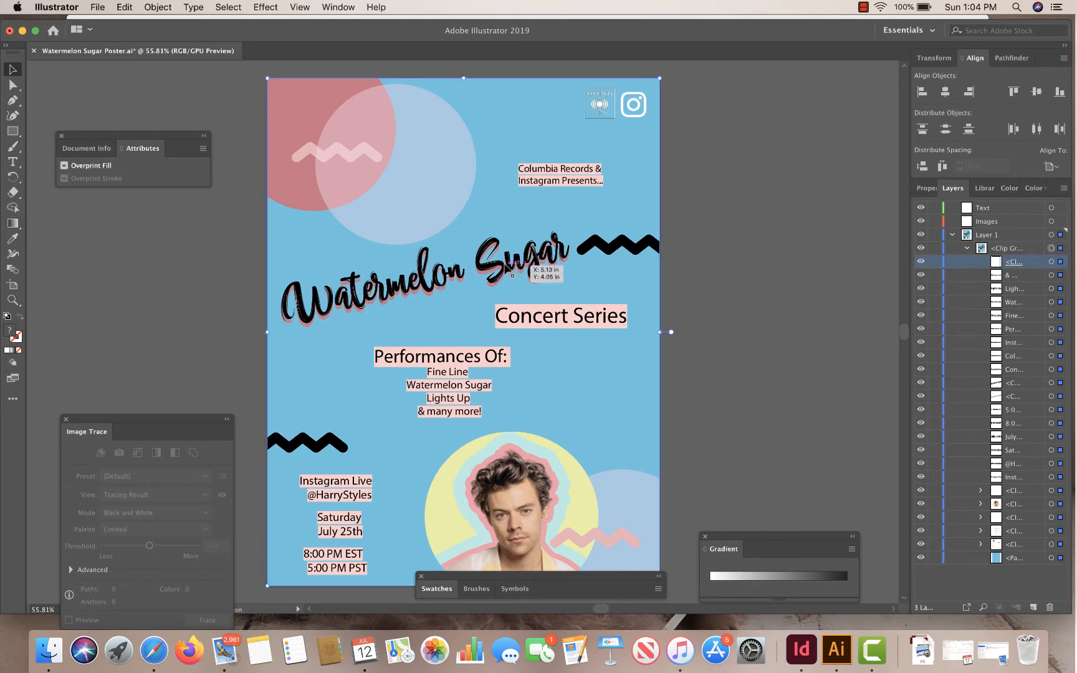
left_click(169, 6)
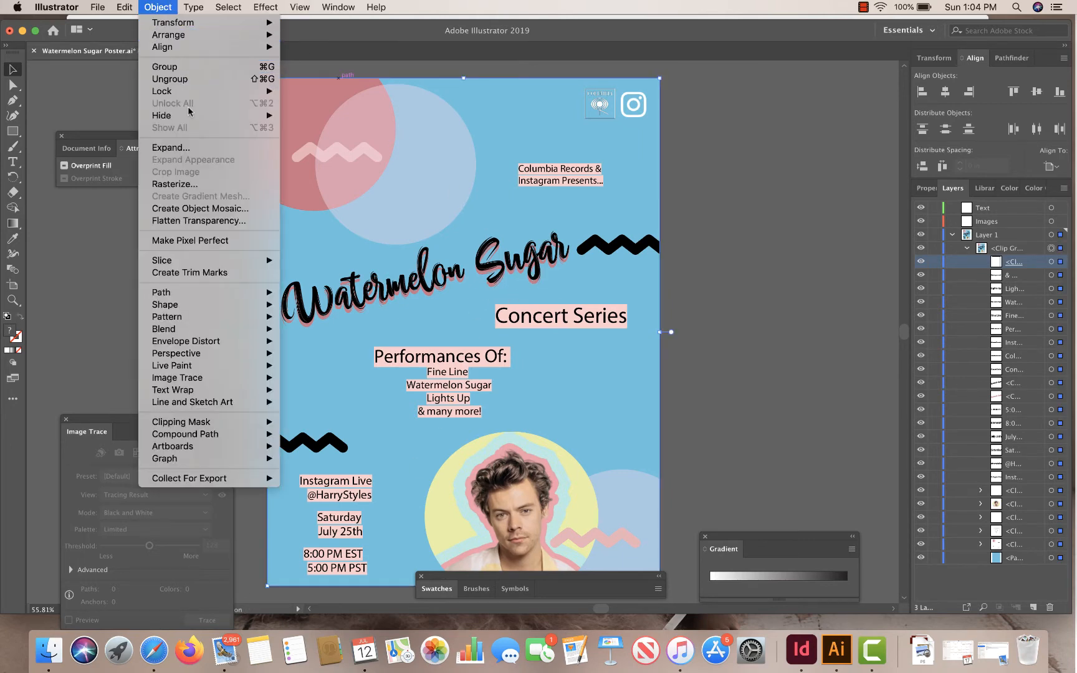
left_click(197, 79)
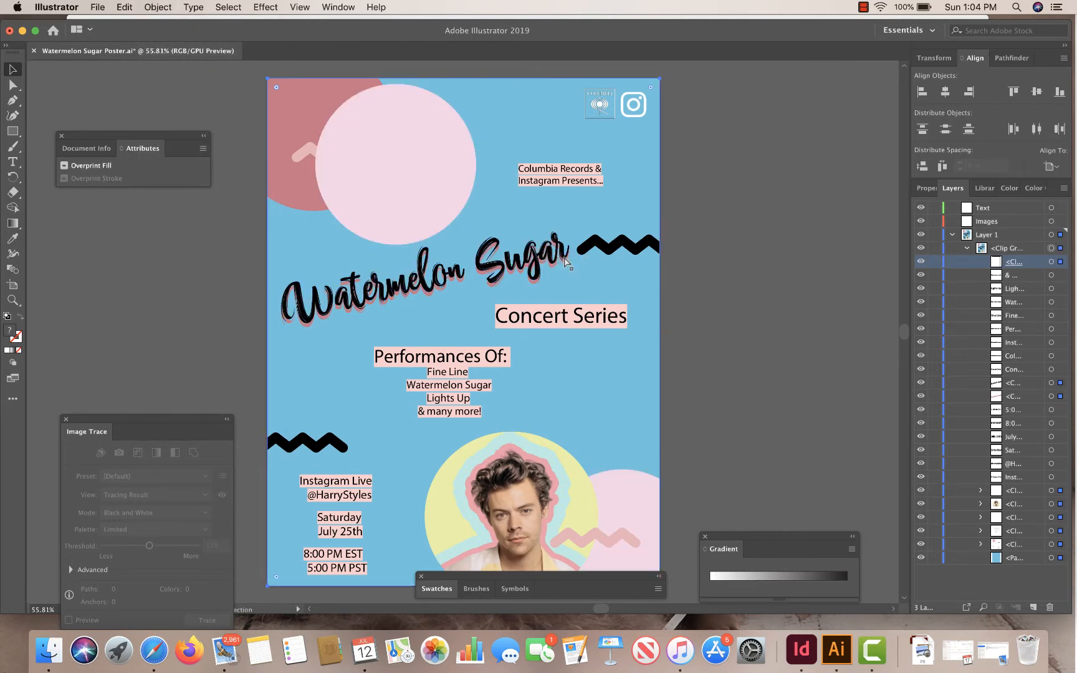
key("super+z")
left_click(158, 7)
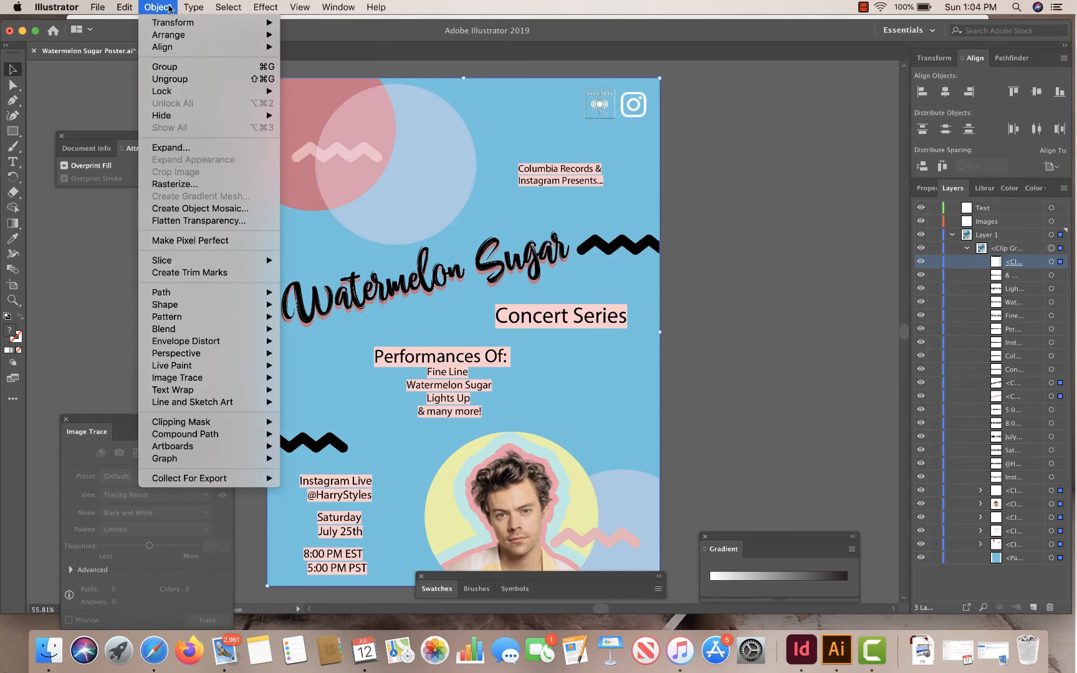
left_click(199, 79)
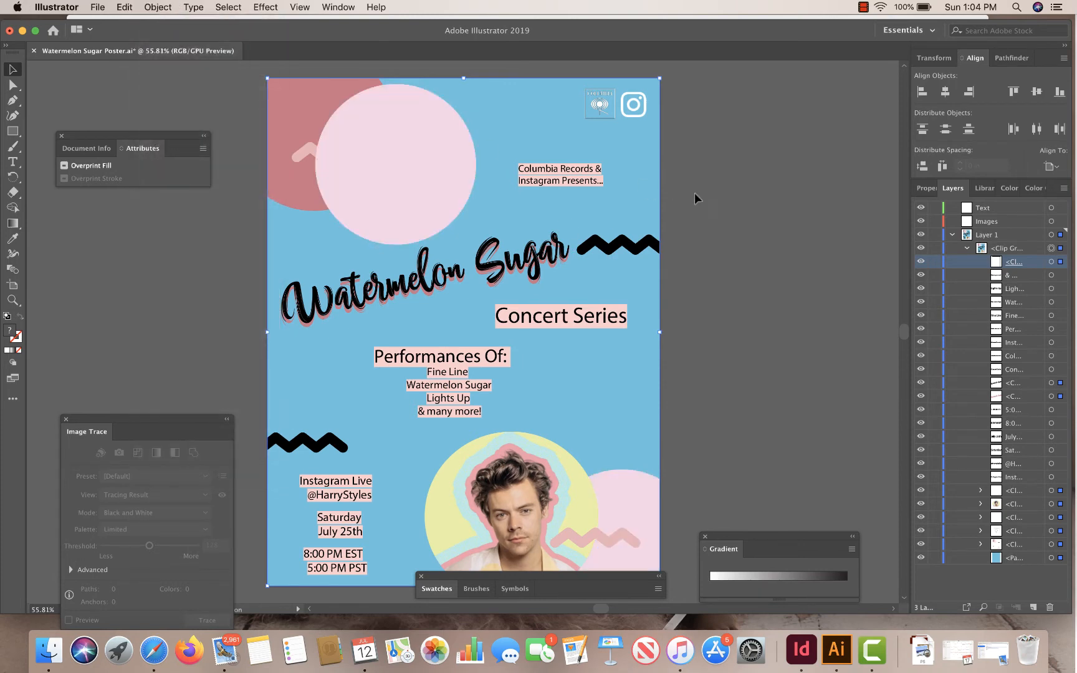
Select all the poster artwork, release its clipping mask and clear the selection
left_click(691, 200)
key("super+a")
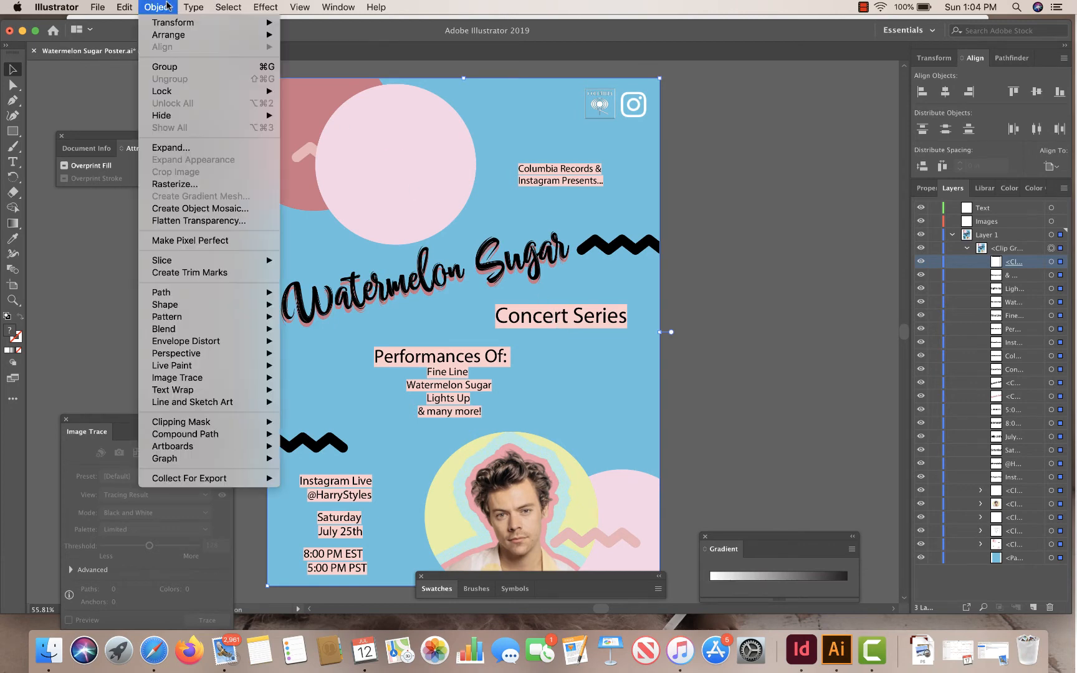
left_click(162, 7)
mouse_move(189, 94)
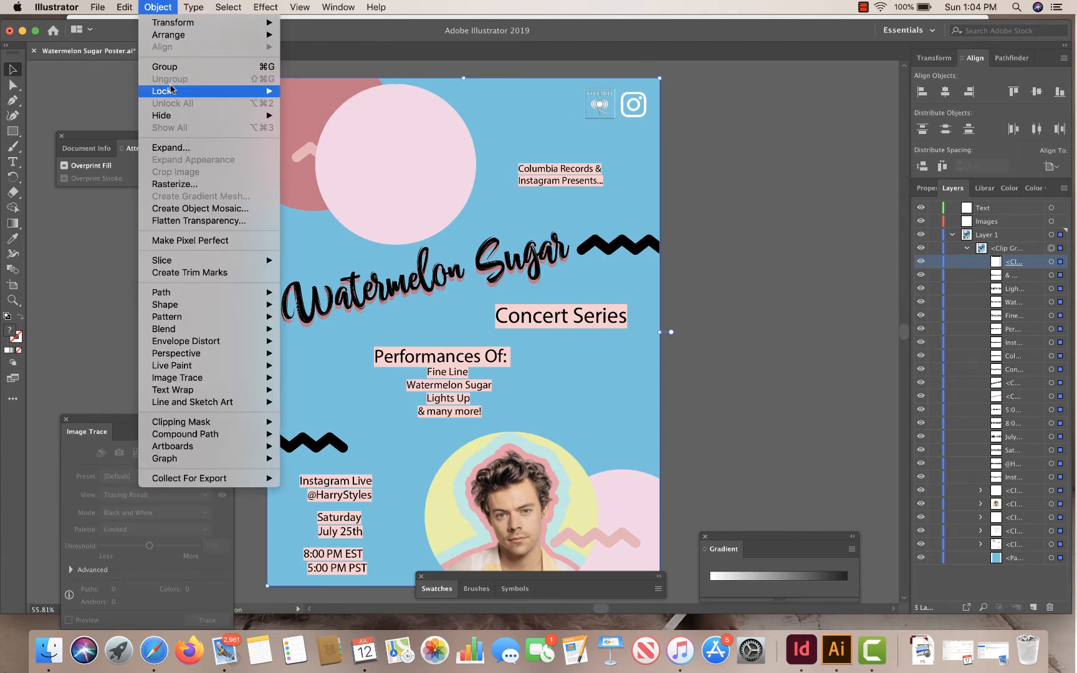
left_click(822, 402)
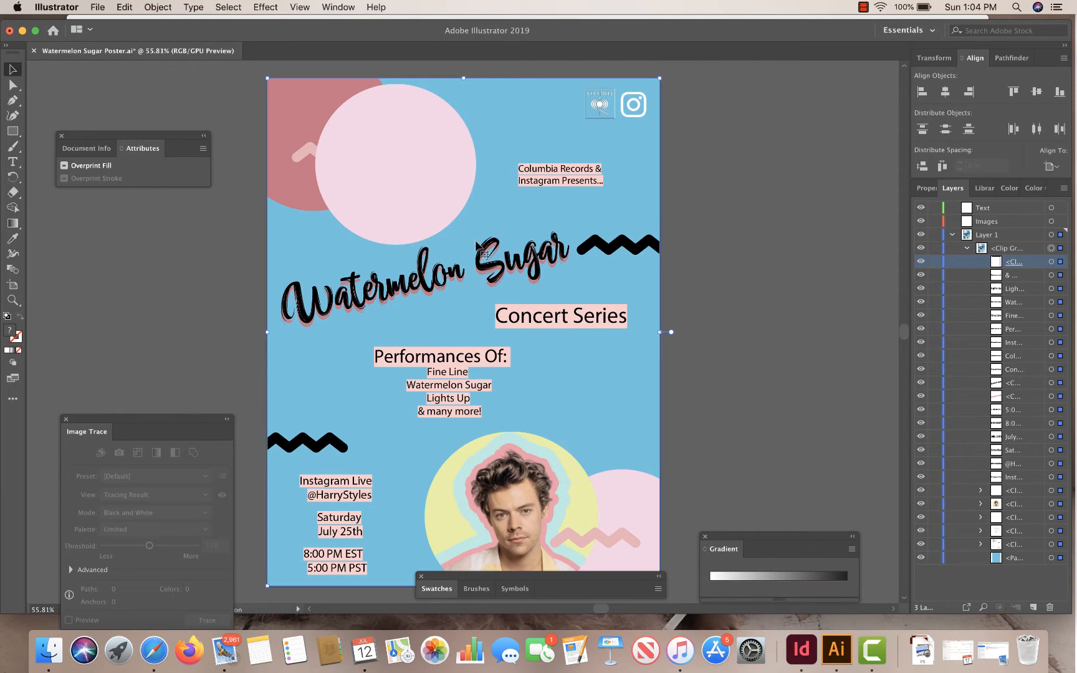
left_click(159, 6)
mouse_move(203, 421)
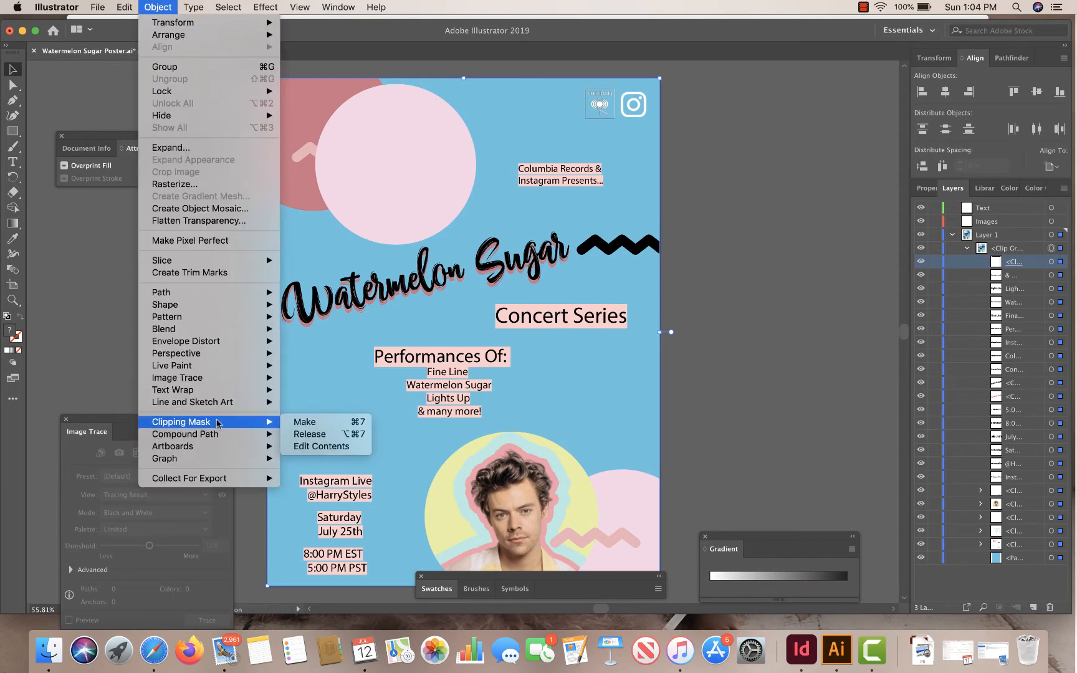
left_click(302, 439)
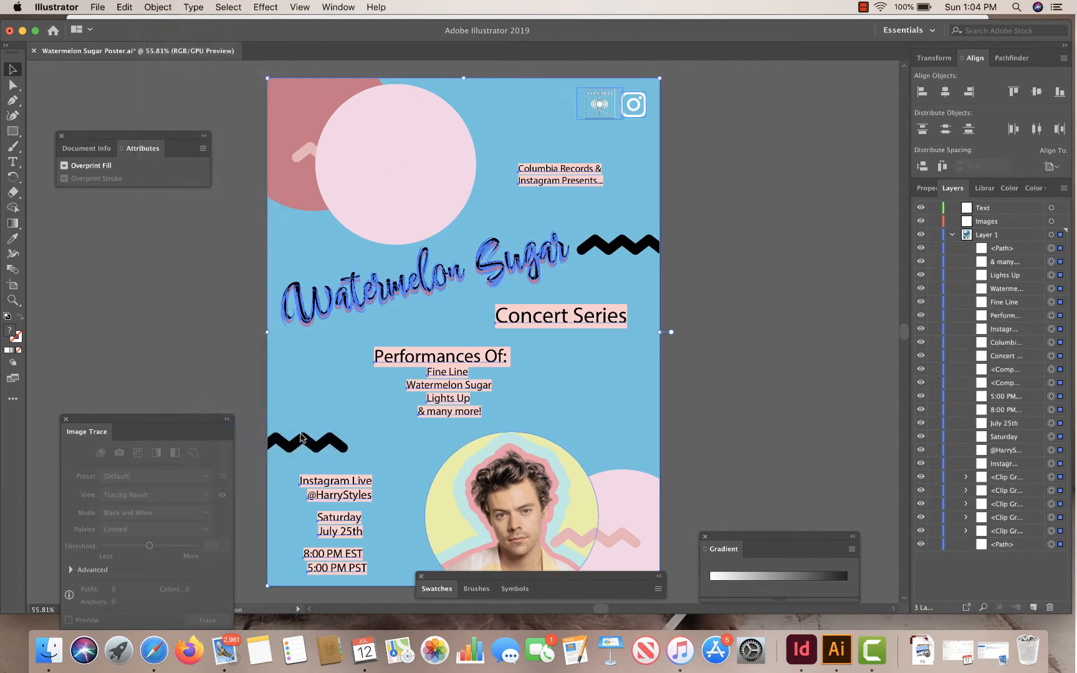
left_click(751, 368)
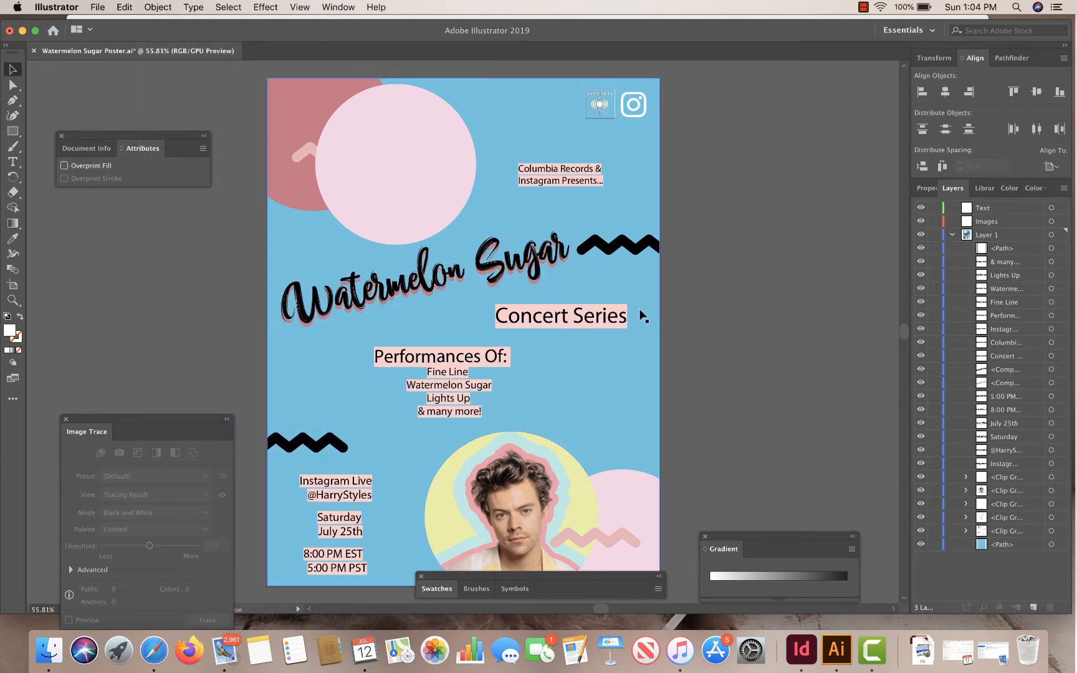
Check whether the Concert Series text and the large pale pink circle can be selected individually
left_click(555, 318)
left_click(742, 296)
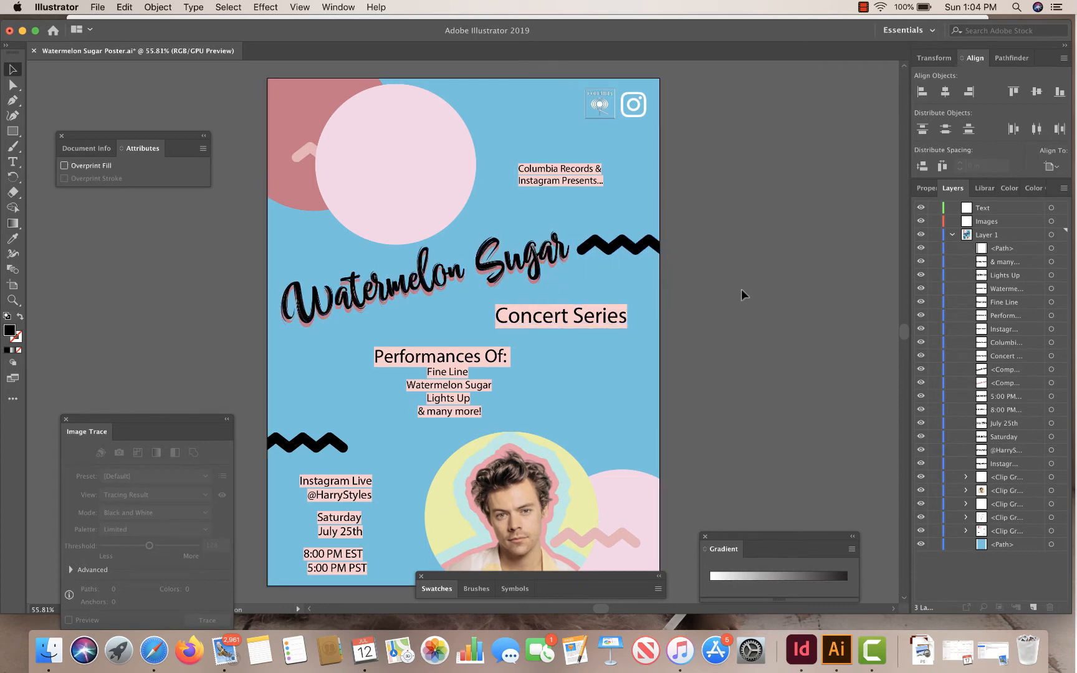
left_click(402, 186)
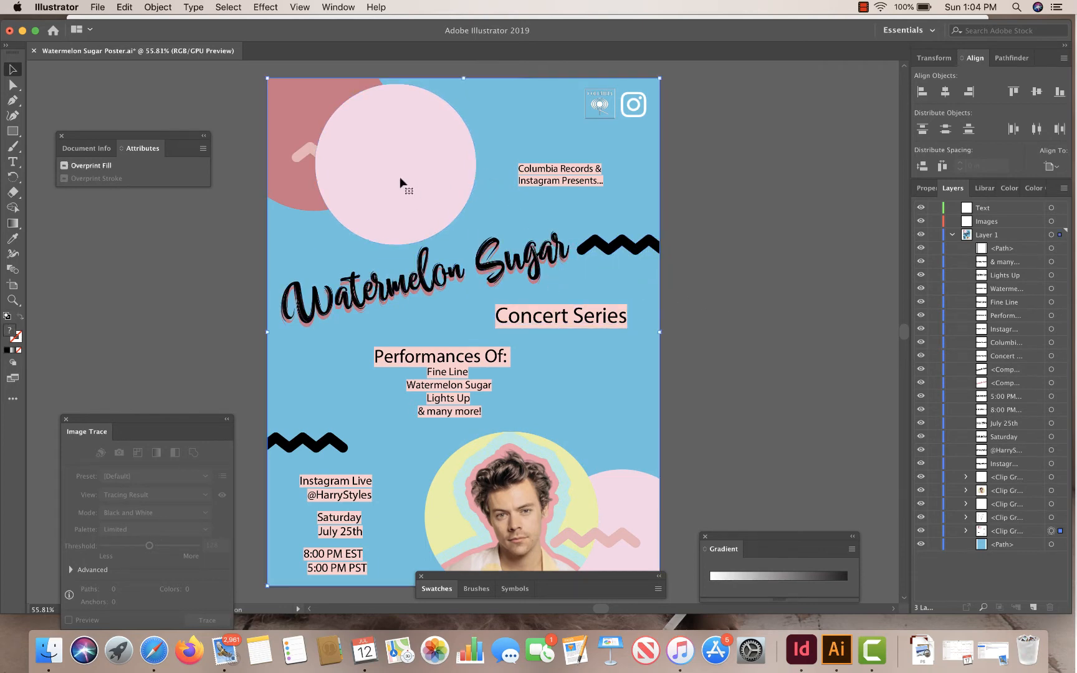
left_click(718, 224)
Move the black Watermelon Sugar lettering and all the other text lines of the poster into the Text layer, and hide that layer
left_click(526, 263)
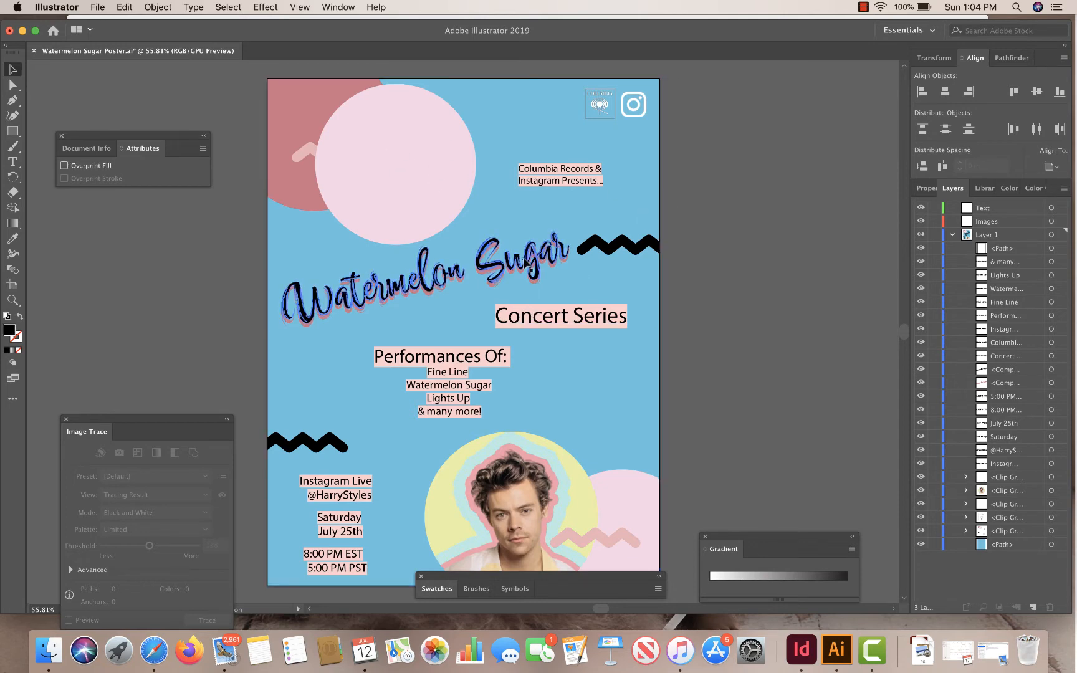
left_click(598, 326, "shift")
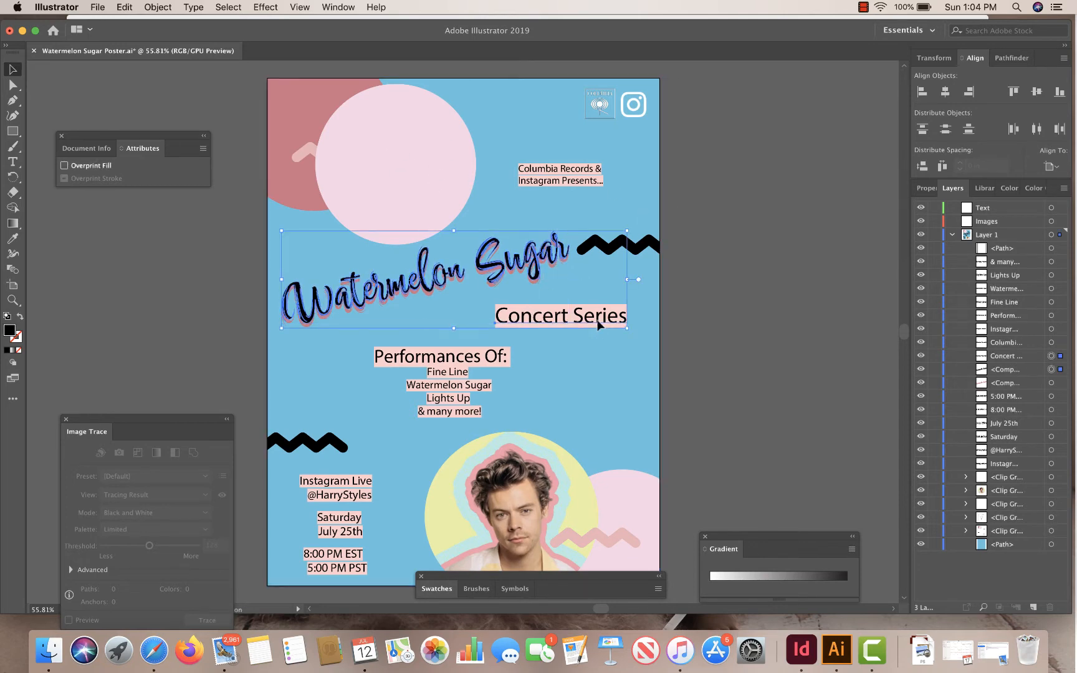
left_click(577, 173, "shift")
left_click(577, 170, "shift")
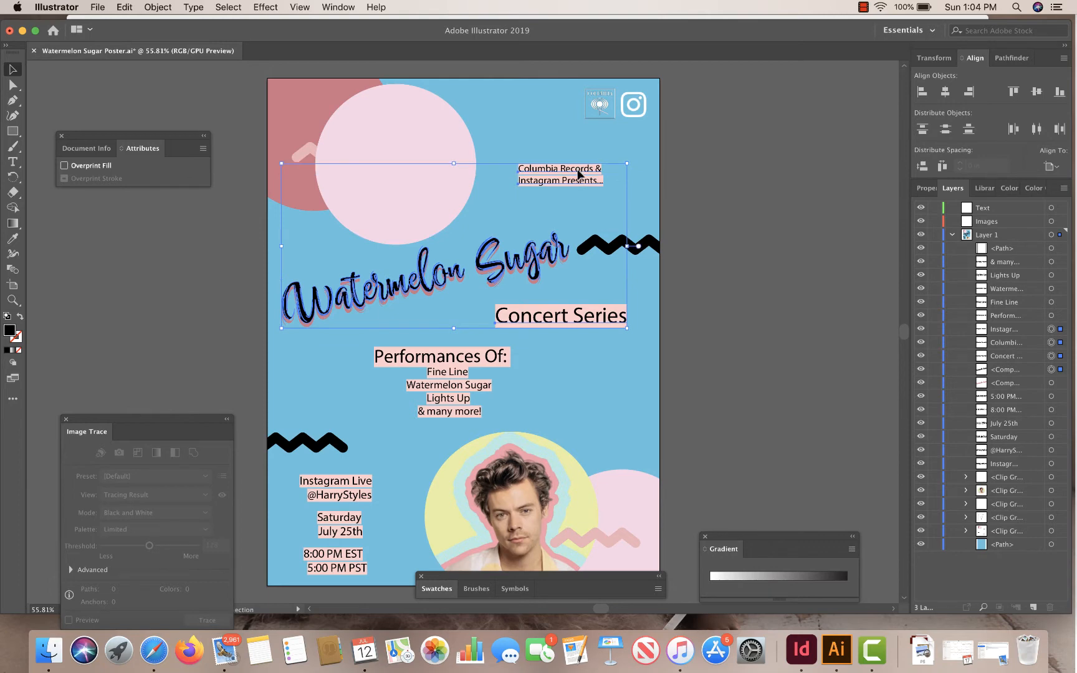
left_click(458, 363, "shift")
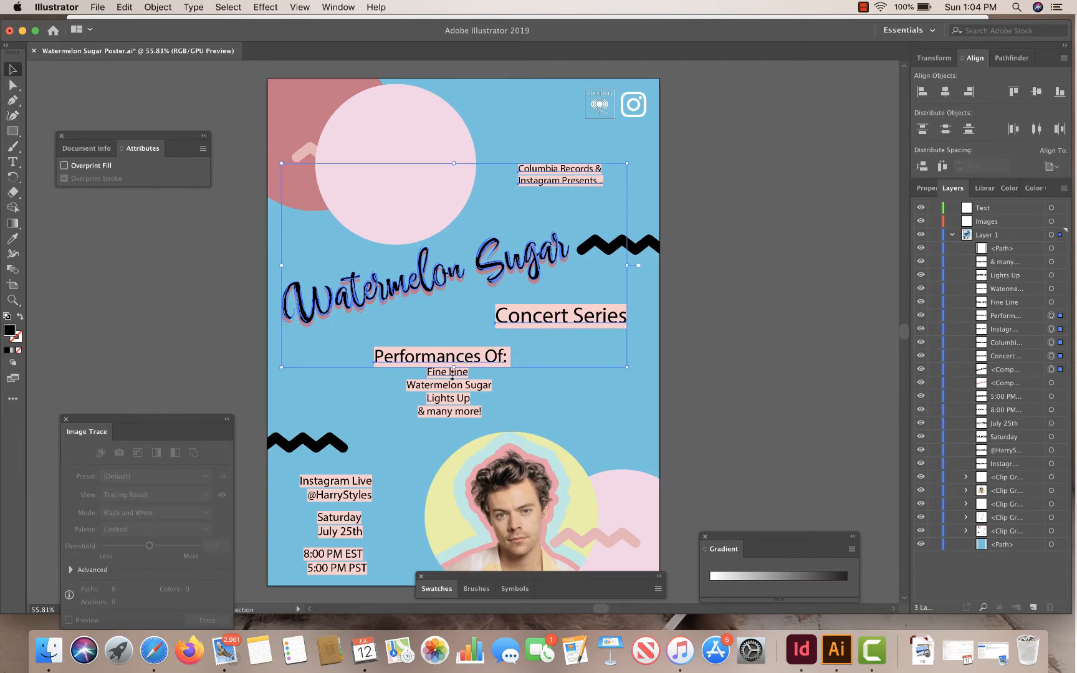
left_click(452, 374, "shift")
left_click(446, 387, "shift")
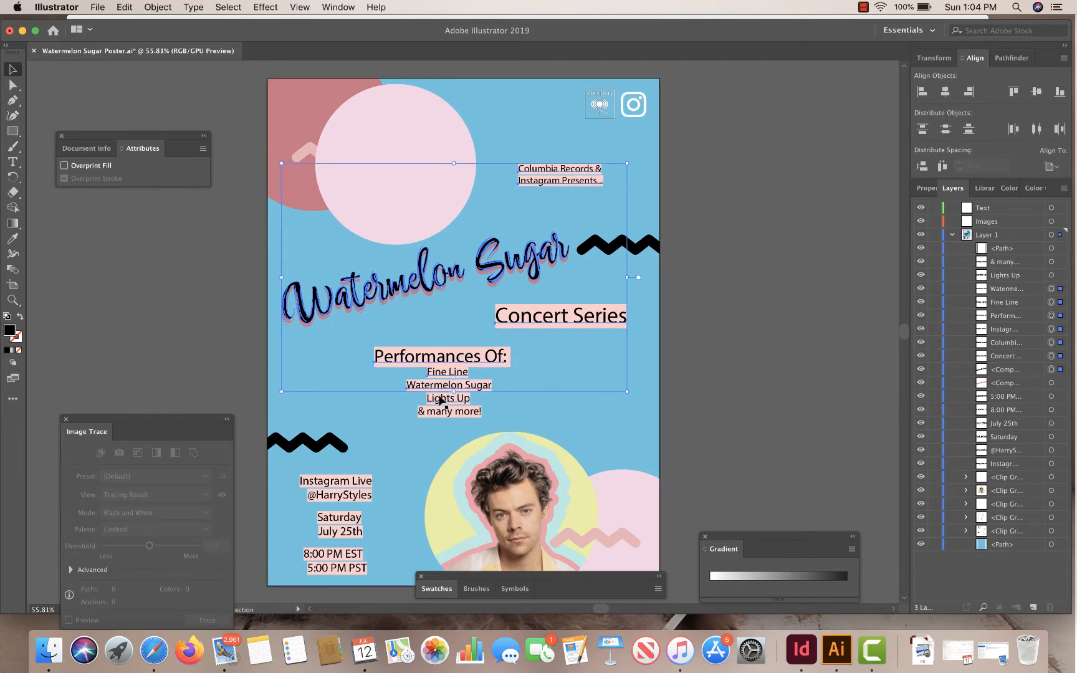
left_click(441, 400, "shift")
left_click(440, 414, "shift")
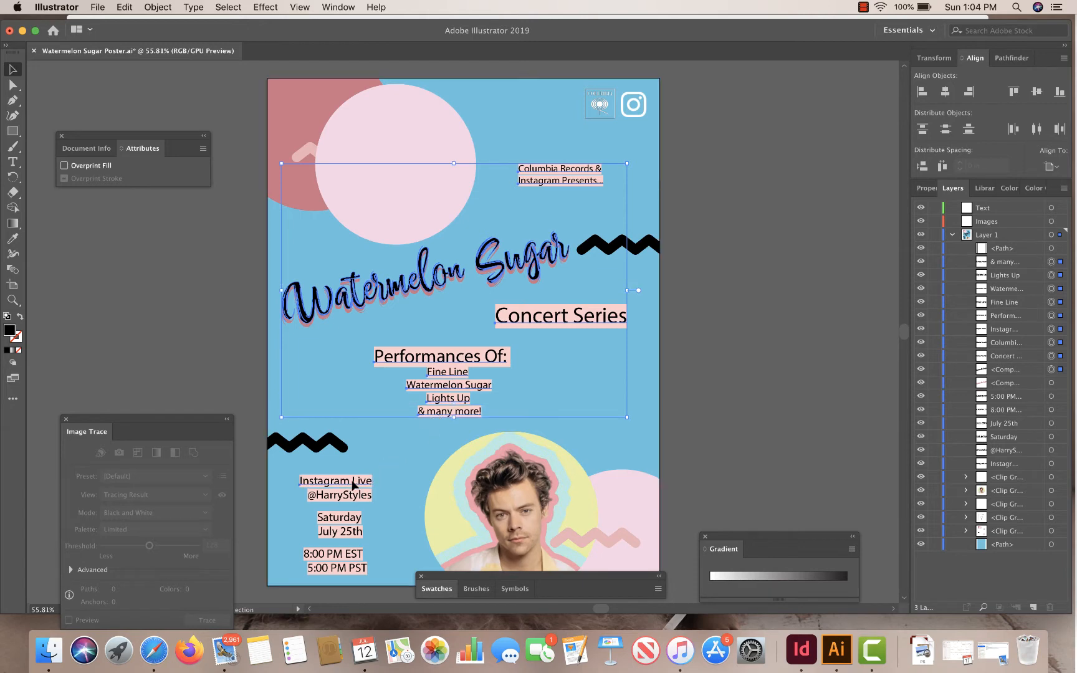
left_click(354, 486, "shift")
left_click(348, 497, "shift")
left_click(342, 521, "shift")
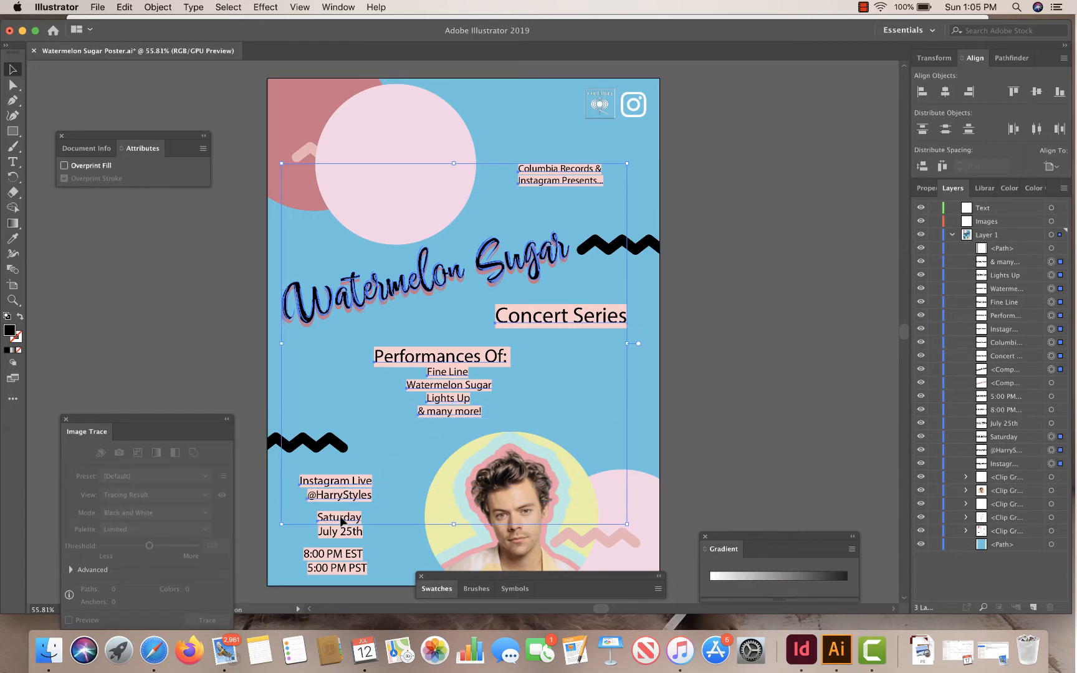
left_click(341, 535, "shift")
left_click(340, 555, "shift")
left_click(336, 569, "shift")
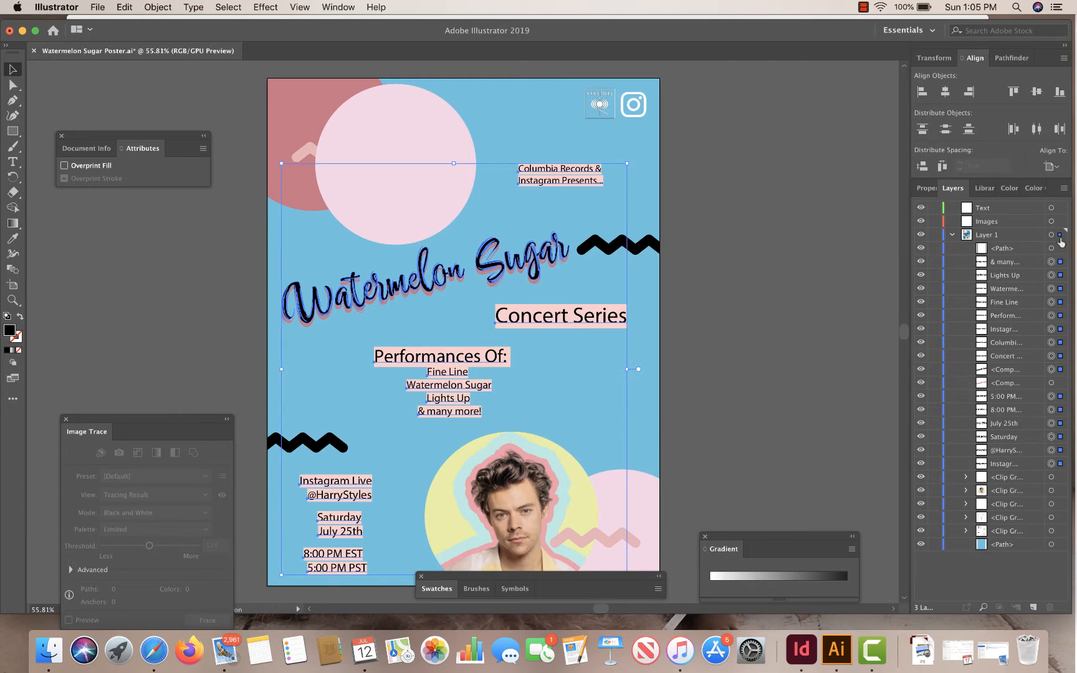
left_click_drag(1060, 236, 1053, 212)
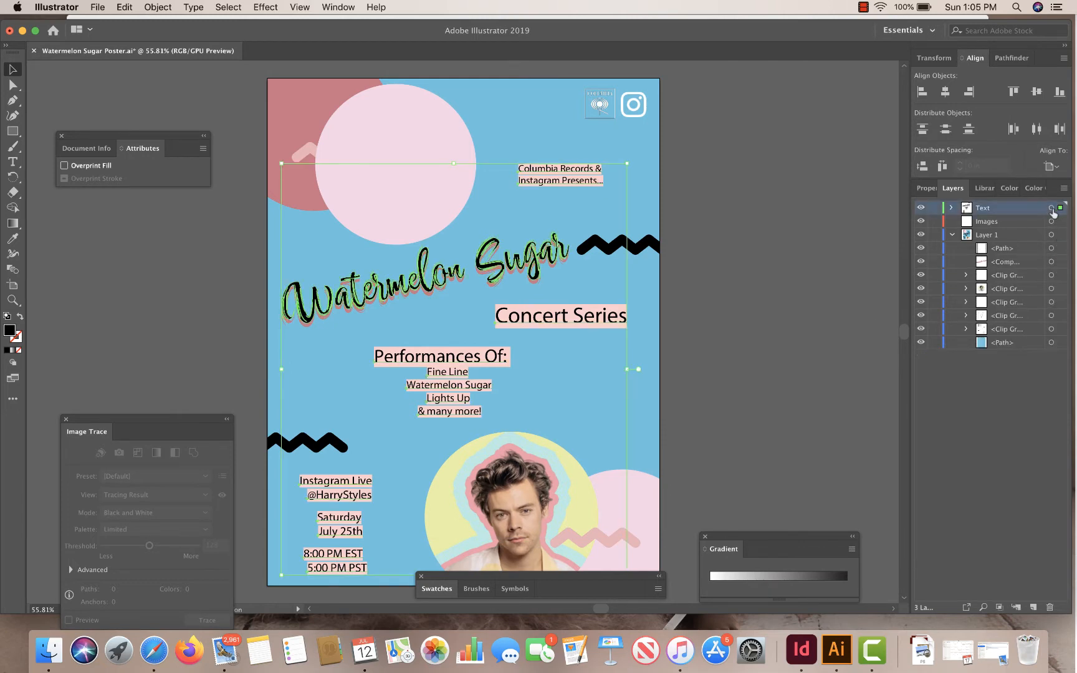
left_click(921, 208)
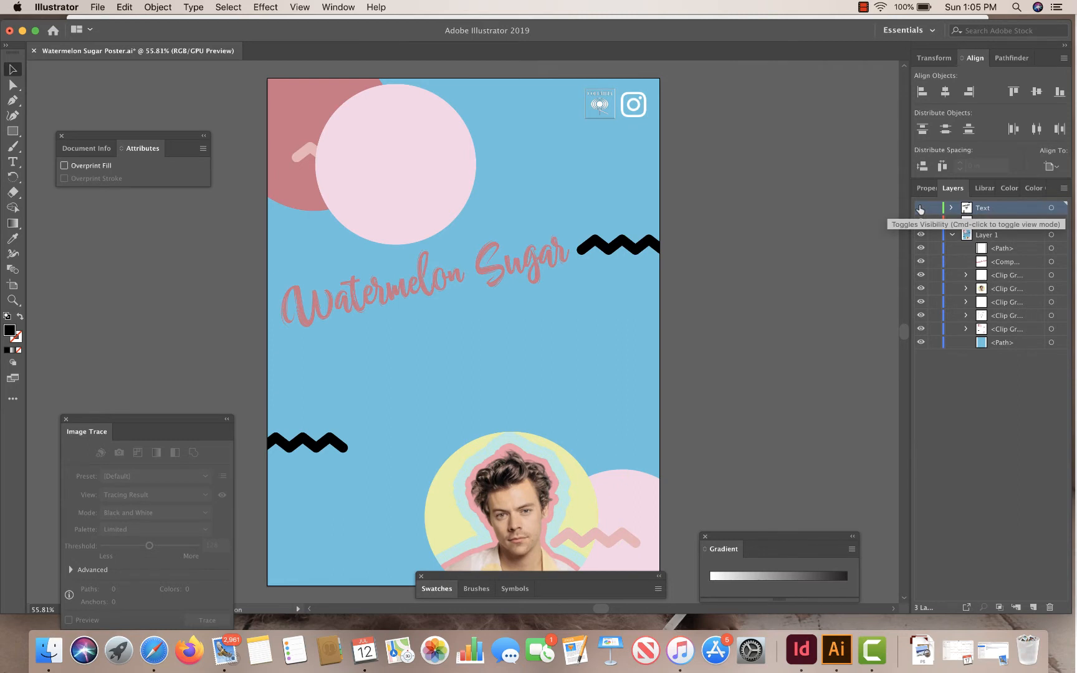
Move the pink Watermelon Sugar lettering from Layer 1 into the Text layer, and make the Text layer visible
left_click(920, 207)
left_click(921, 208)
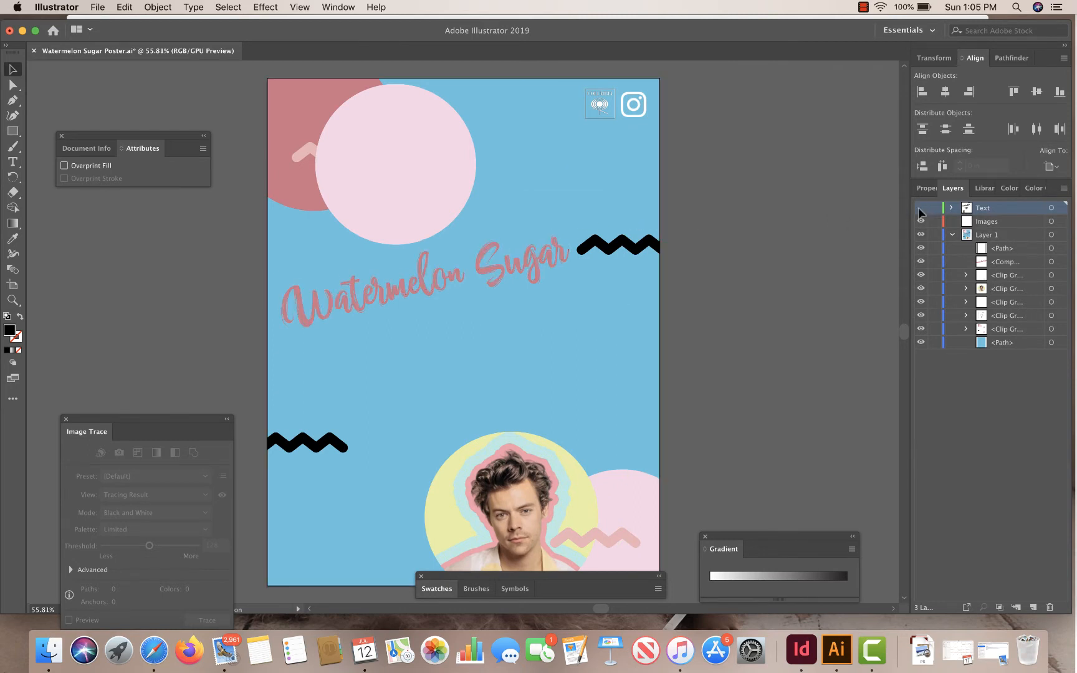
left_click(572, 265)
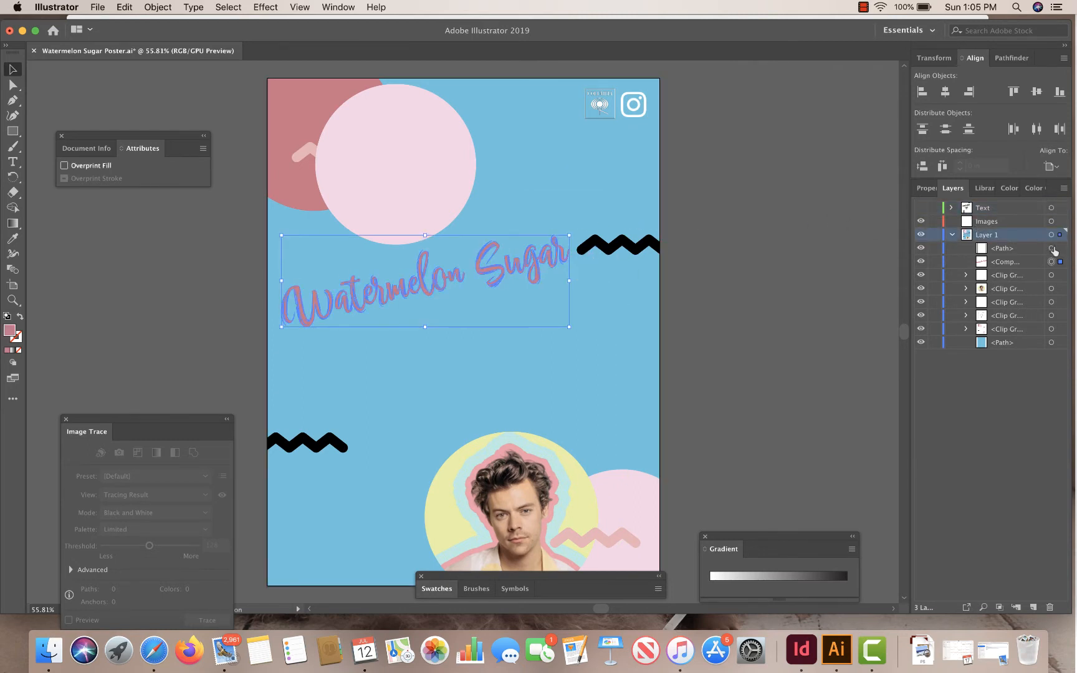
left_click_drag(1054, 251, 1059, 208)
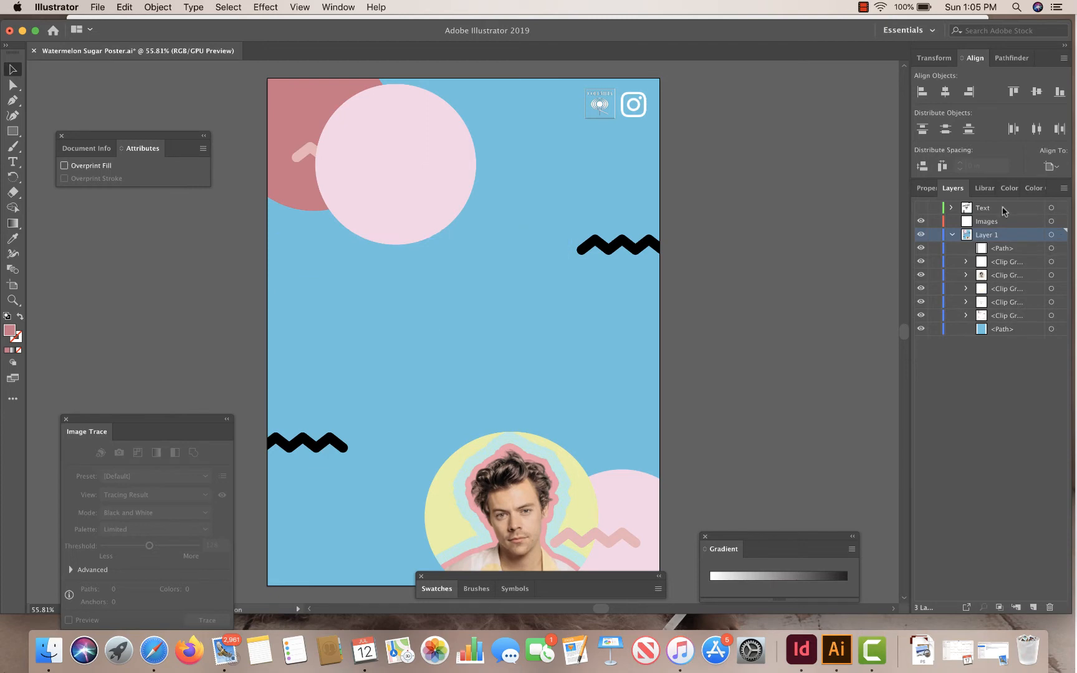
left_click(921, 208)
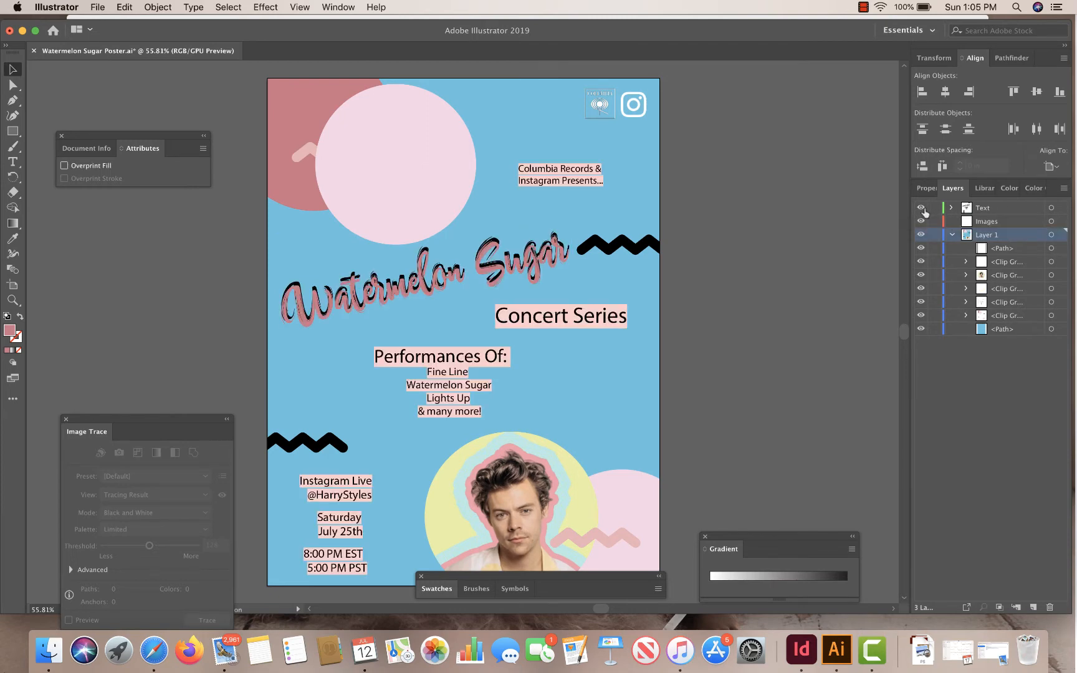
Send the pink Watermelon Sugar lettering behind the black lettering as its shadow, and hide the Text layer
left_click(554, 261)
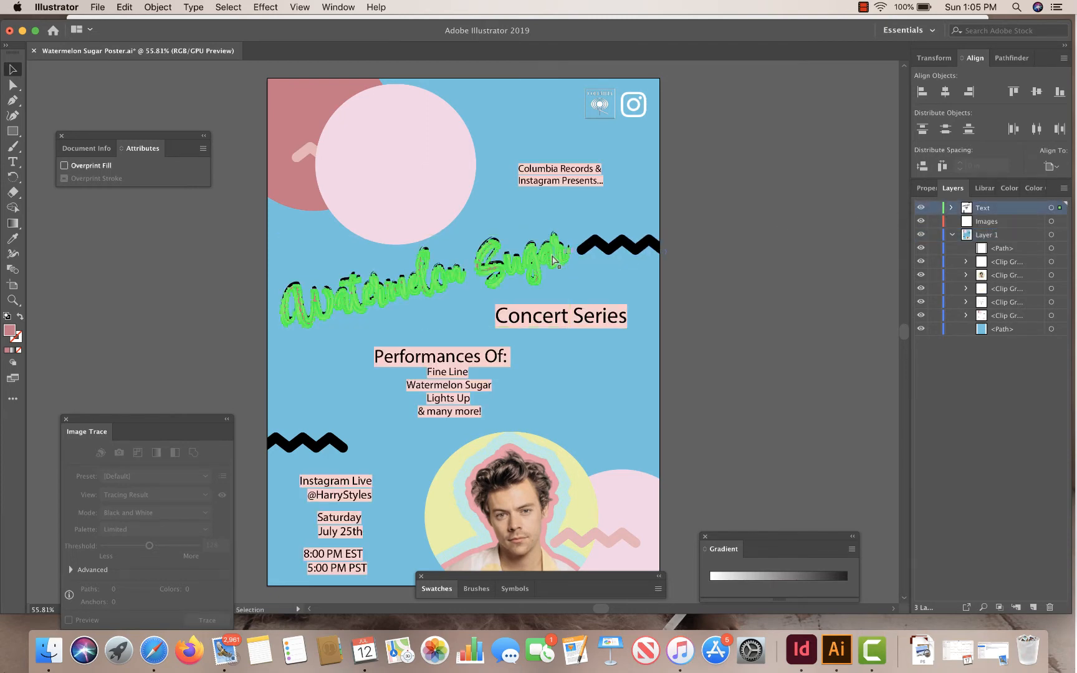
left_click(690, 259)
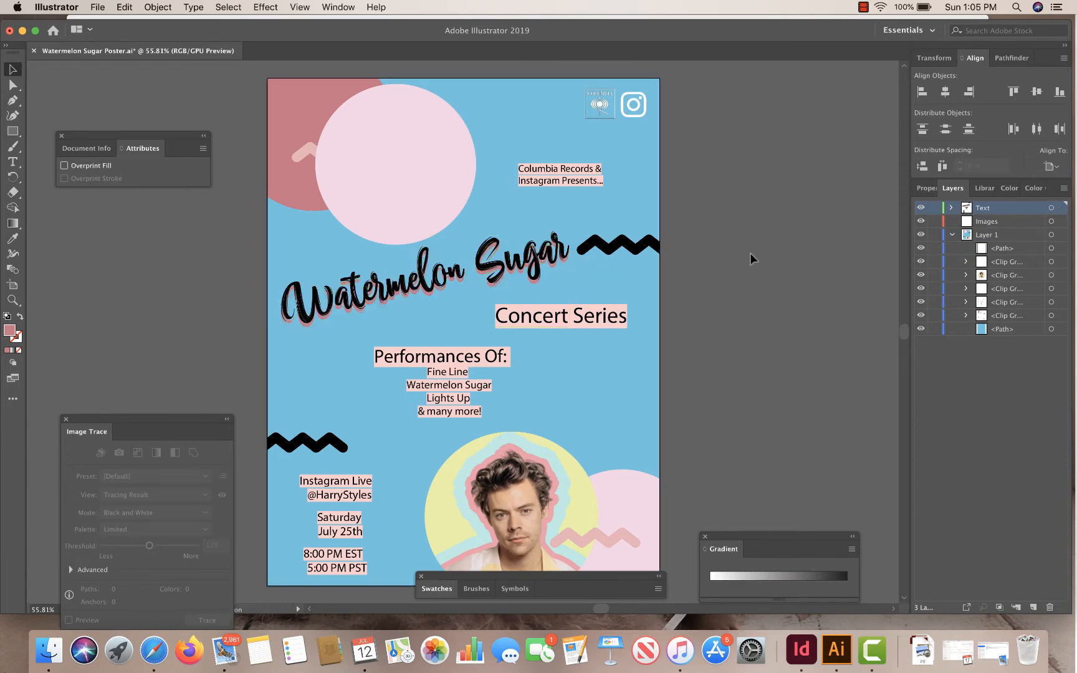
left_click(921, 208)
left_click(922, 209)
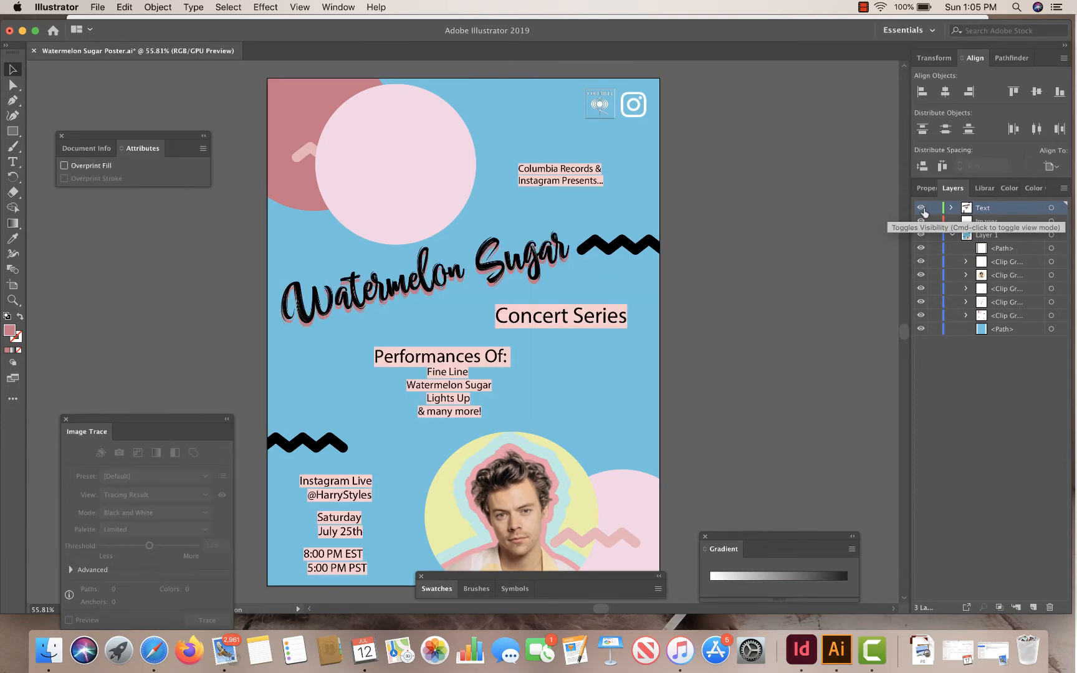
left_click(922, 209)
left_click(921, 208)
left_click(922, 208)
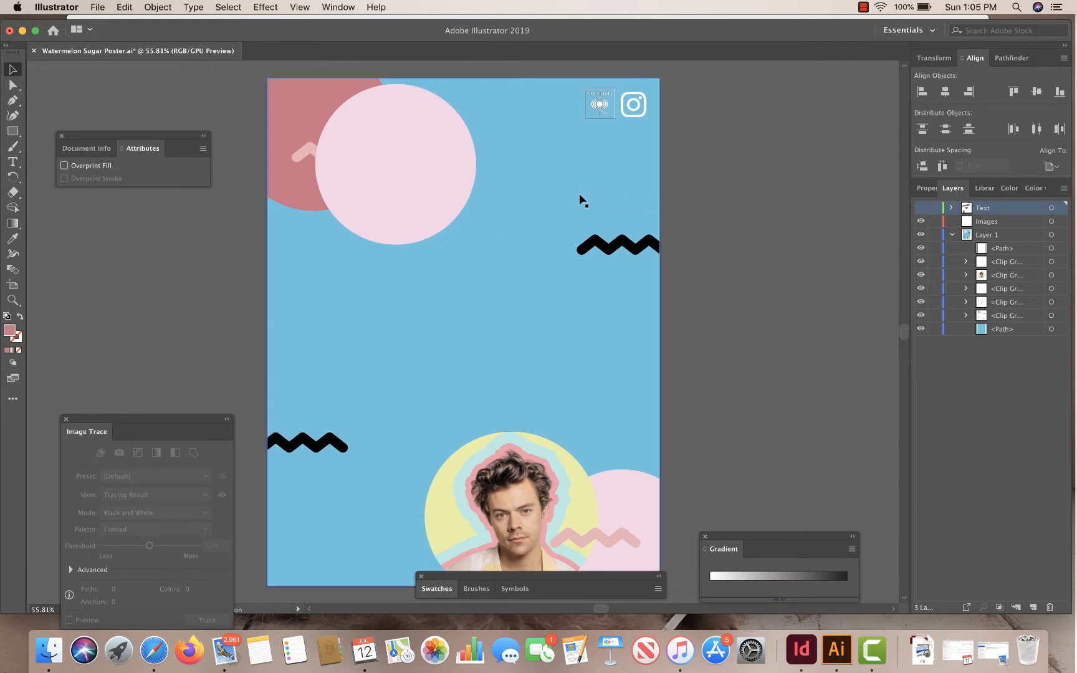
Isolate the clip group with the large pale pink circle, lower the circle's opacity until it is translucent, and leave isolation mode
left_click(382, 178)
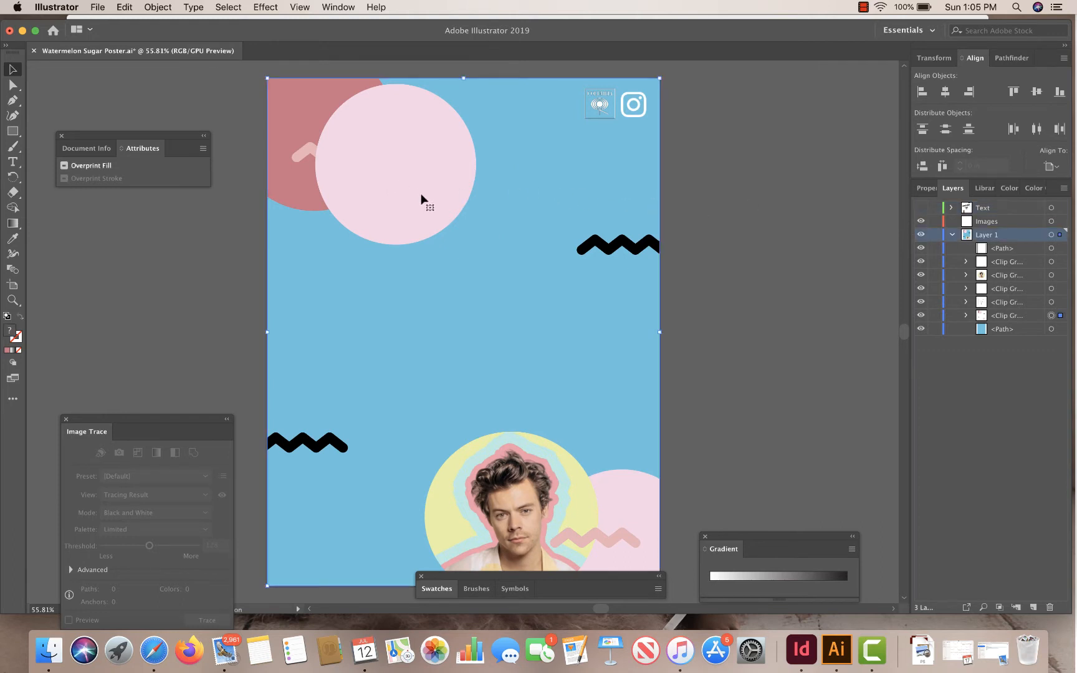
double_click(404, 185)
left_click(338, 7)
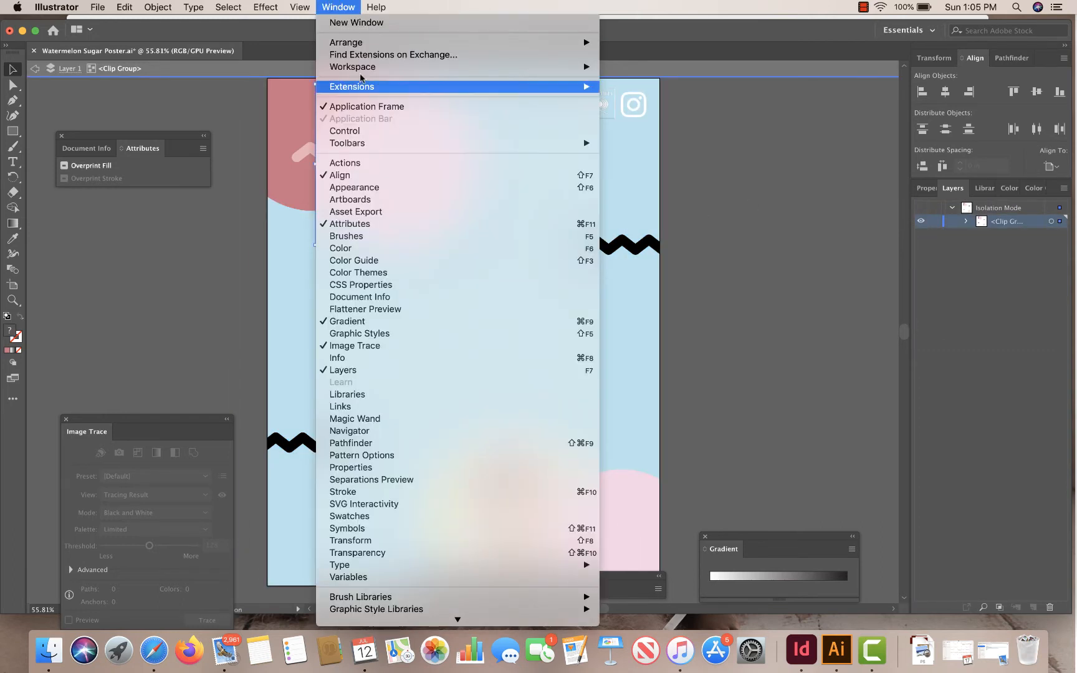
left_click(455, 553)
left_click(857, 311)
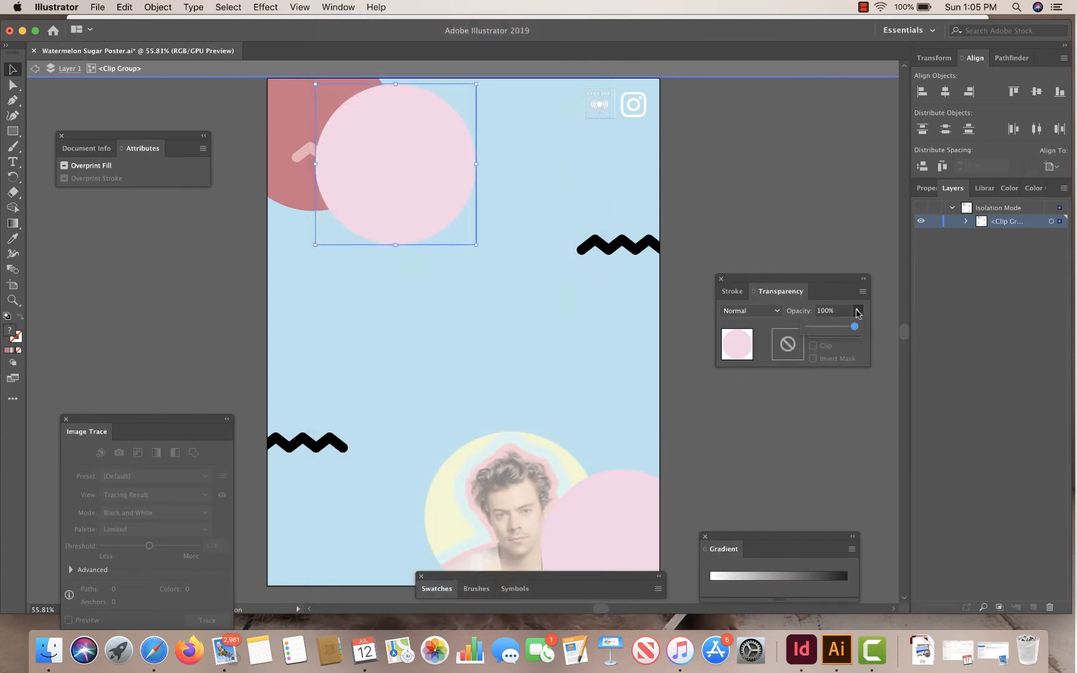
left_click_drag(854, 327, 839, 328)
left_click(794, 438)
double_click(794, 438)
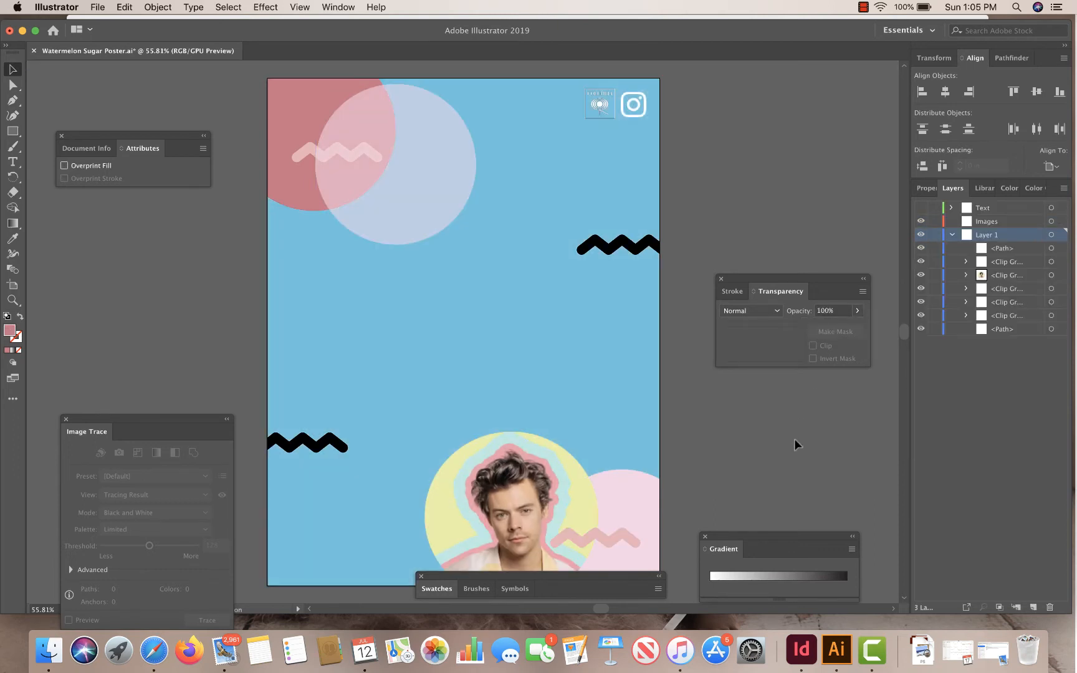
left_click(514, 77)
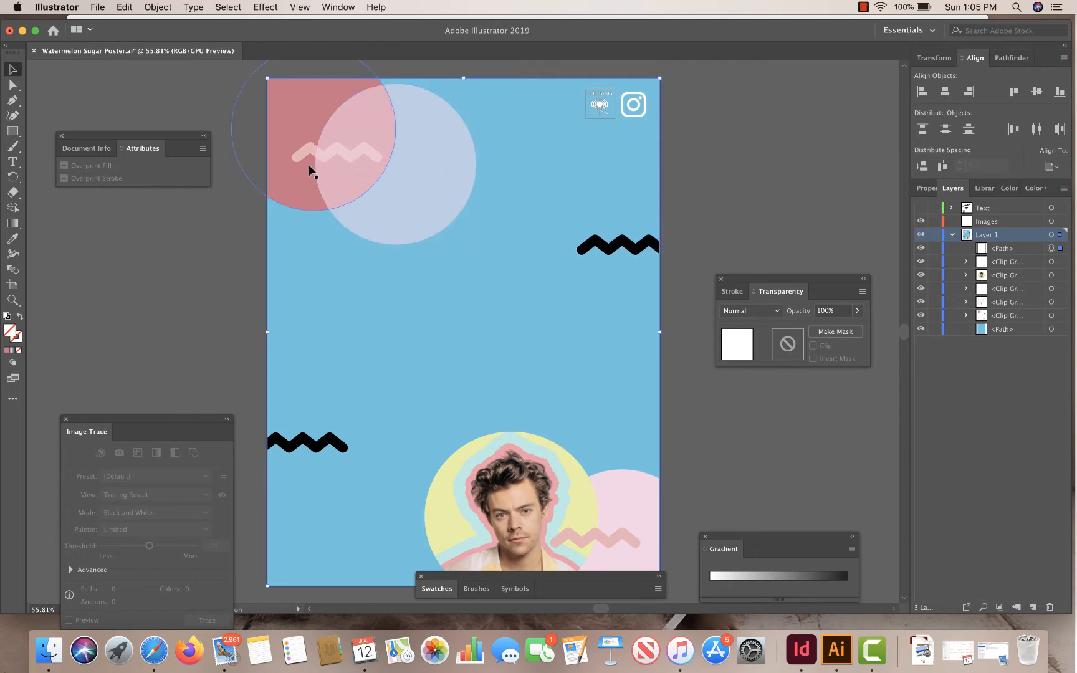
left_click(789, 484)
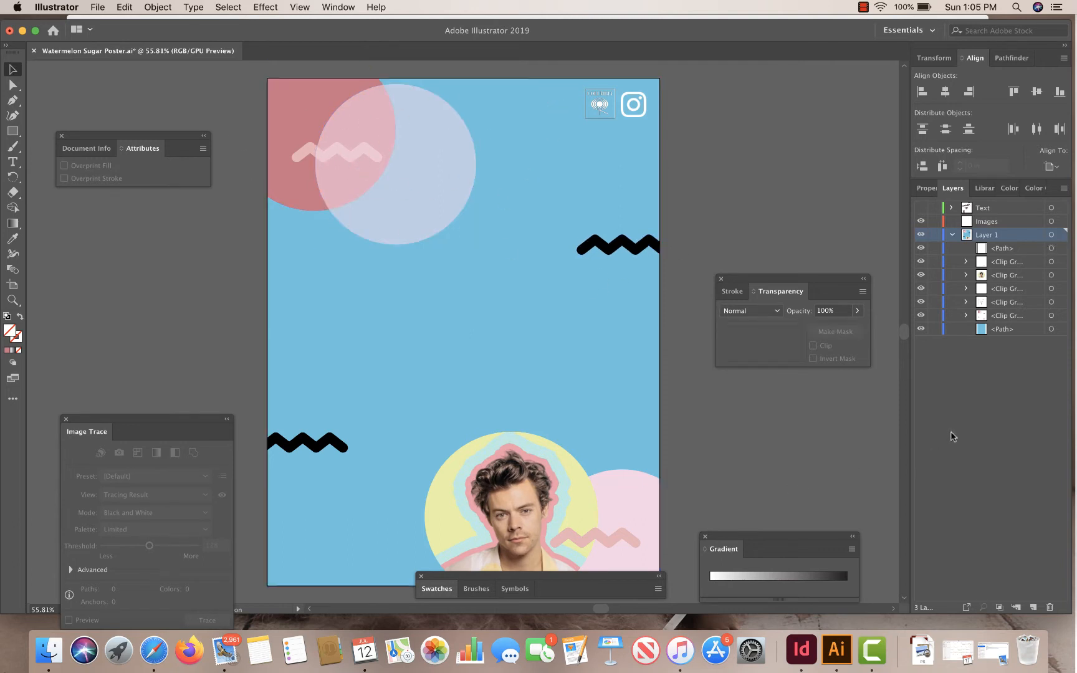
left_click(512, 488)
double_click(511, 502)
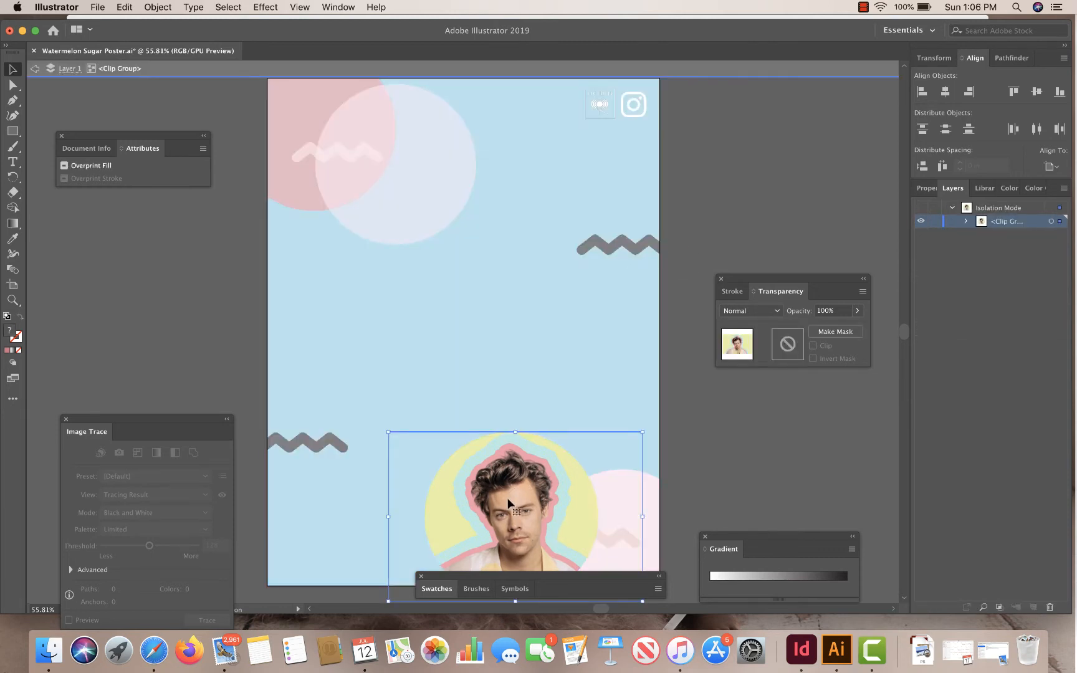
double_click(722, 505)
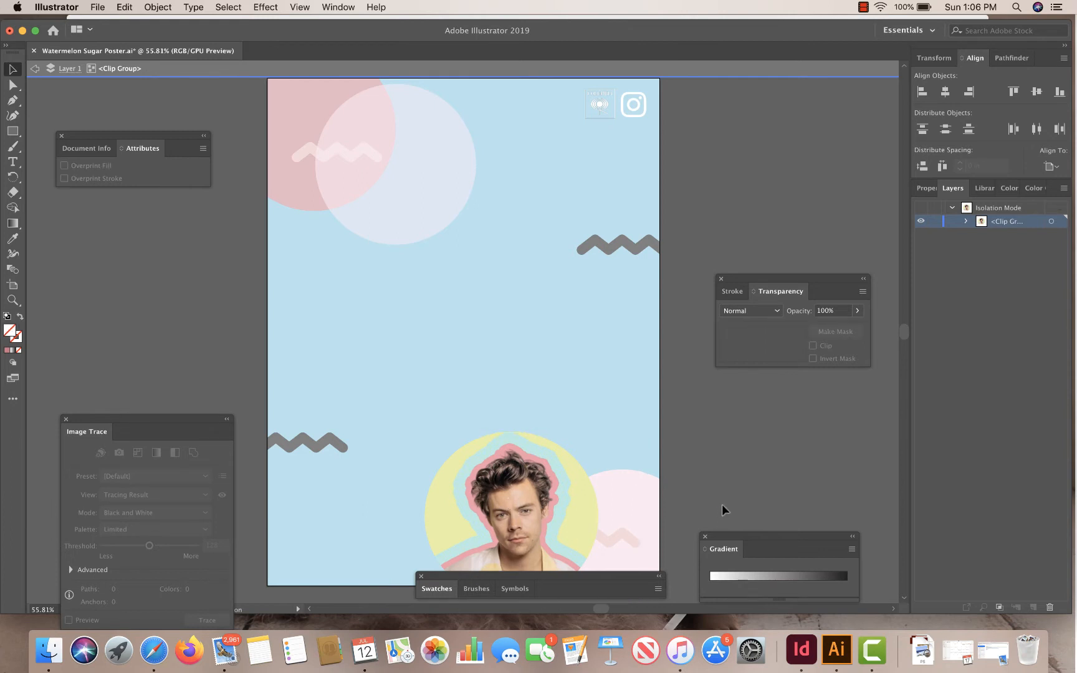
Move the circular portrait into the Images layer, and toggle Layer 1's visibility to check the move
left_click(514, 511)
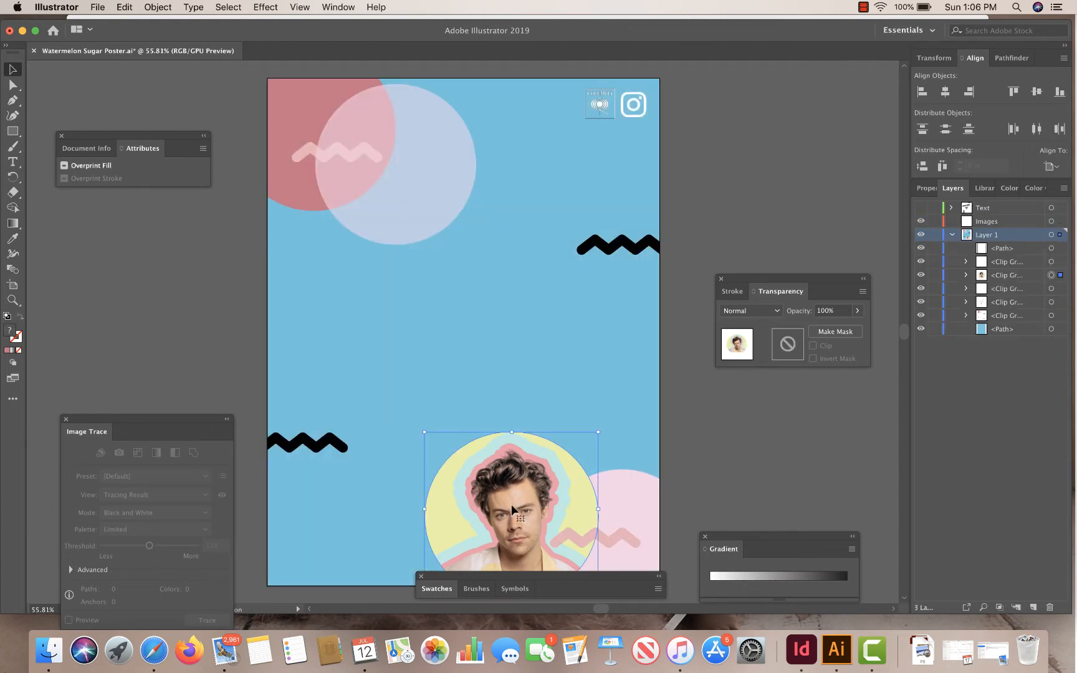
left_click_drag(1060, 237, 1060, 221)
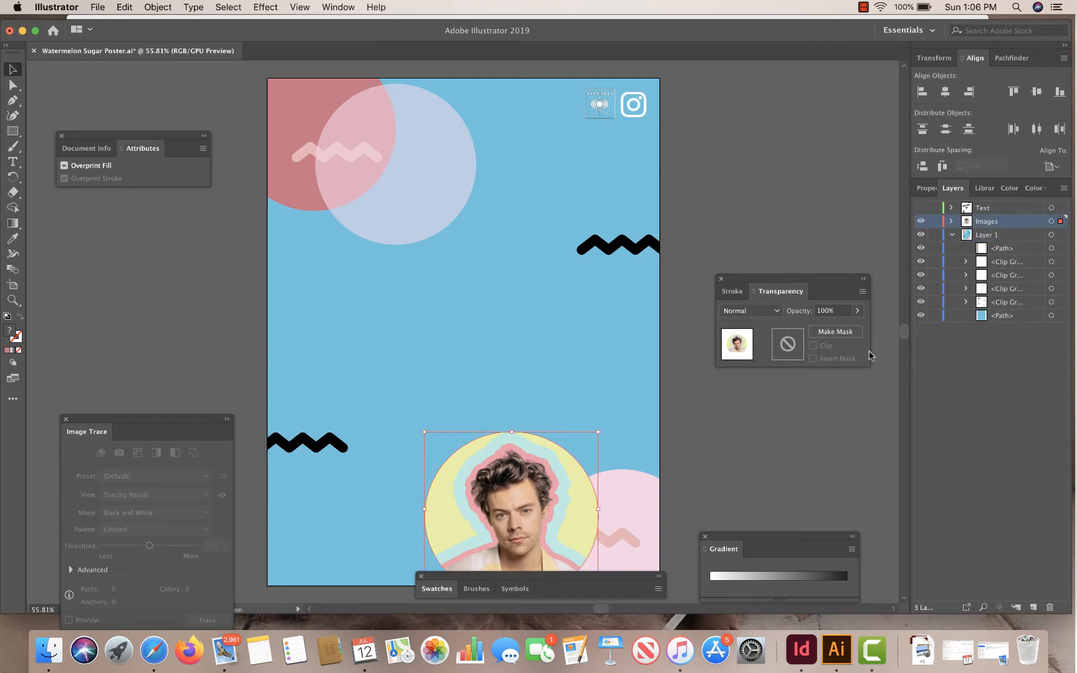
left_click(921, 235)
left_click(920, 235)
left_click(815, 180)
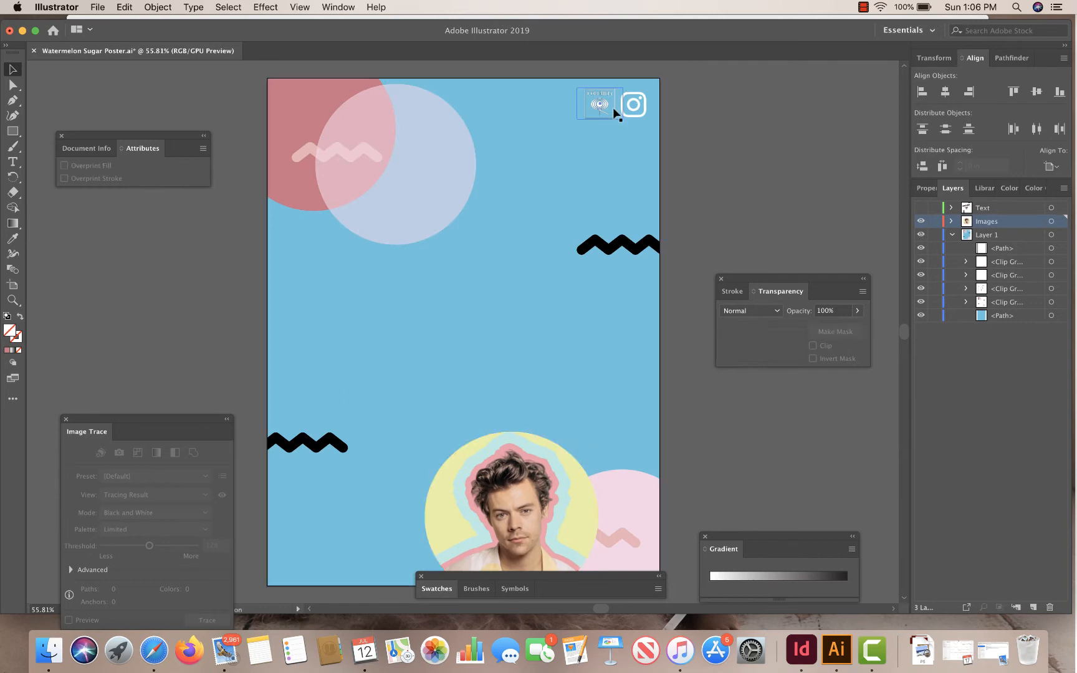
Collapse Layer 1, create a new layer above Images and name it Graphics
left_click(951, 235)
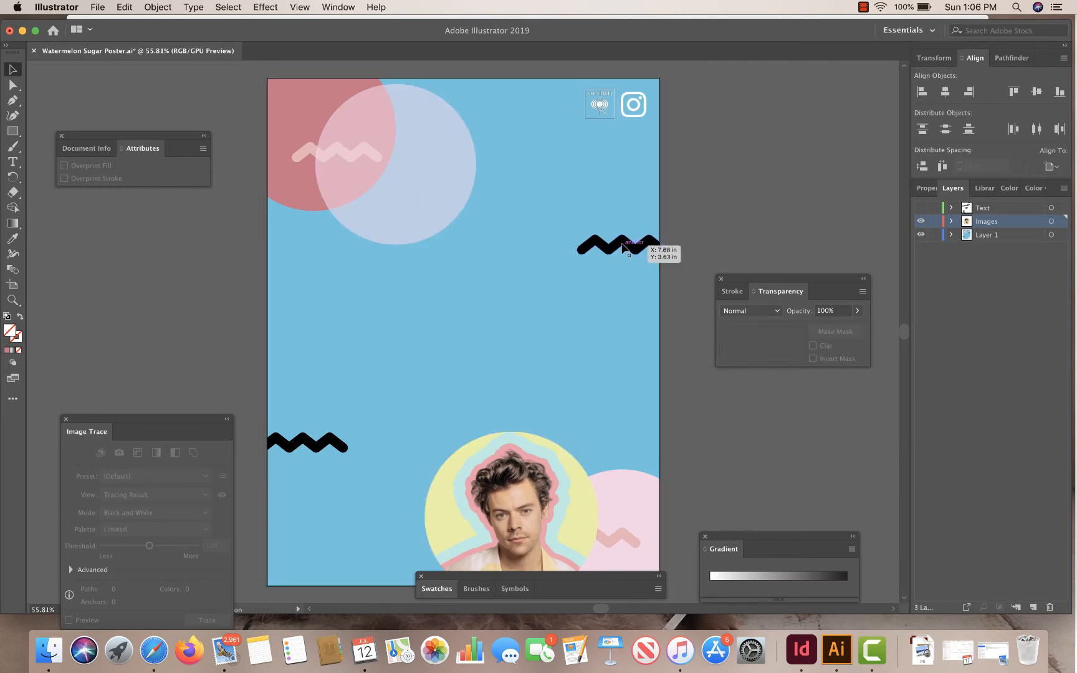
left_click(1032, 607)
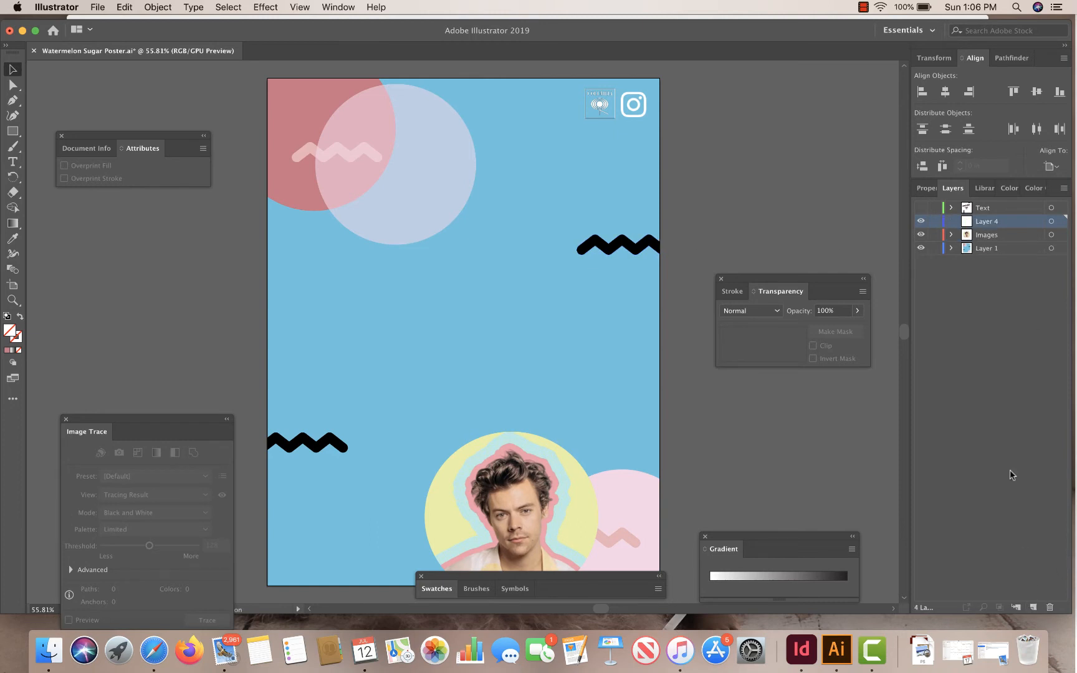
double_click(985, 222)
type("C")
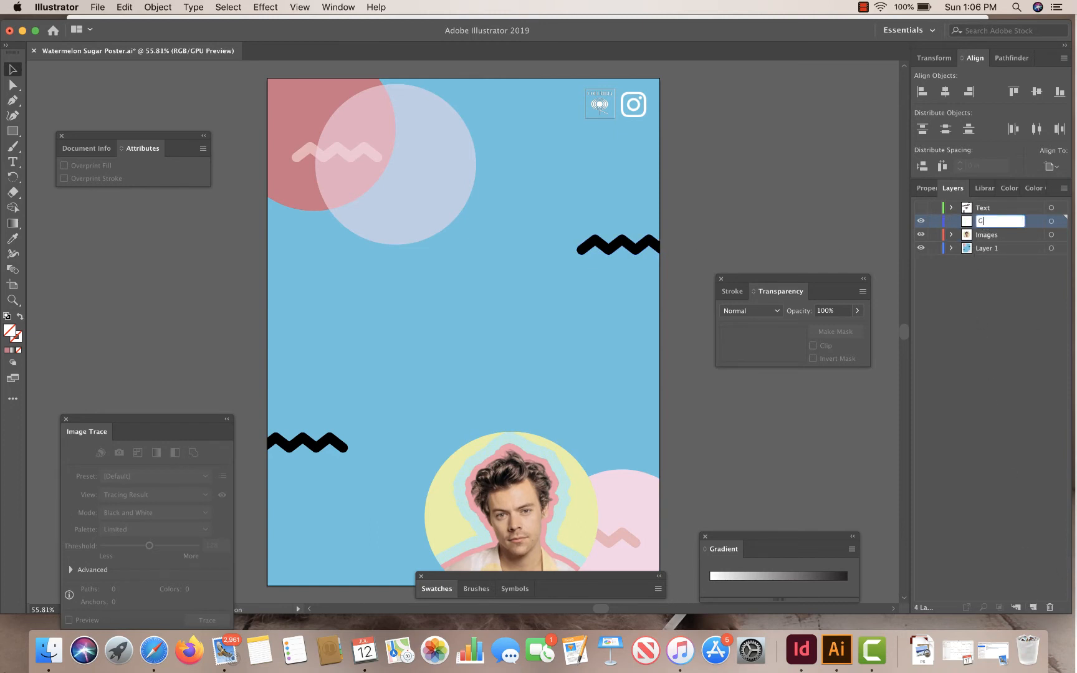
key("Return")
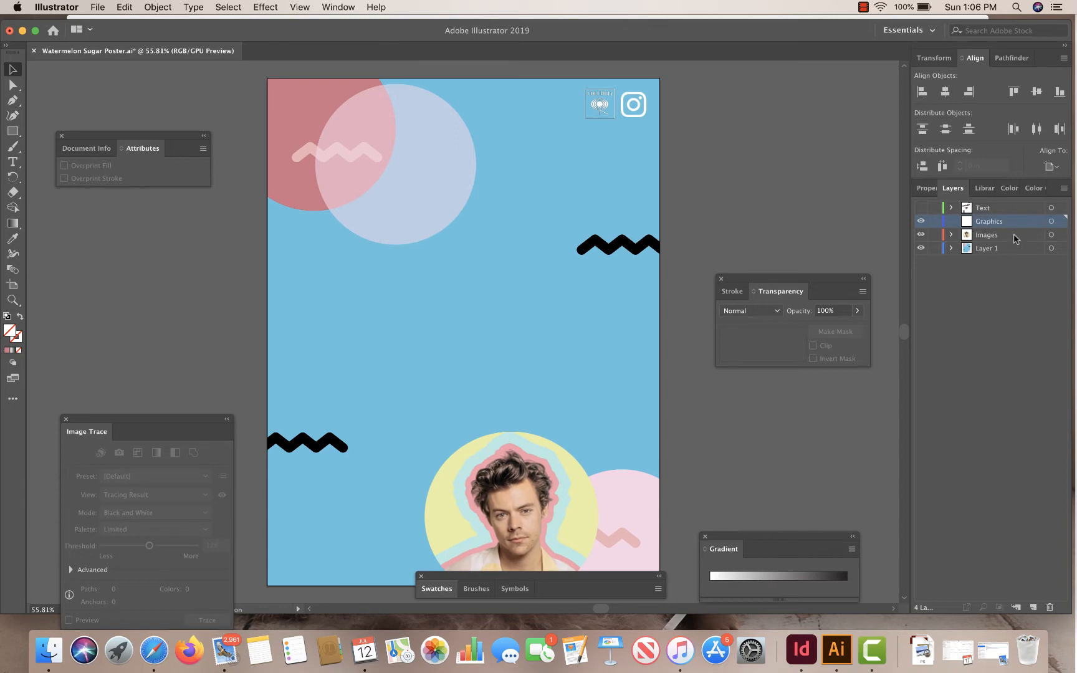
Move the clip group of circles and black zigzags into the Graphics layer, hide that layer and select the record label logo
left_click(432, 185)
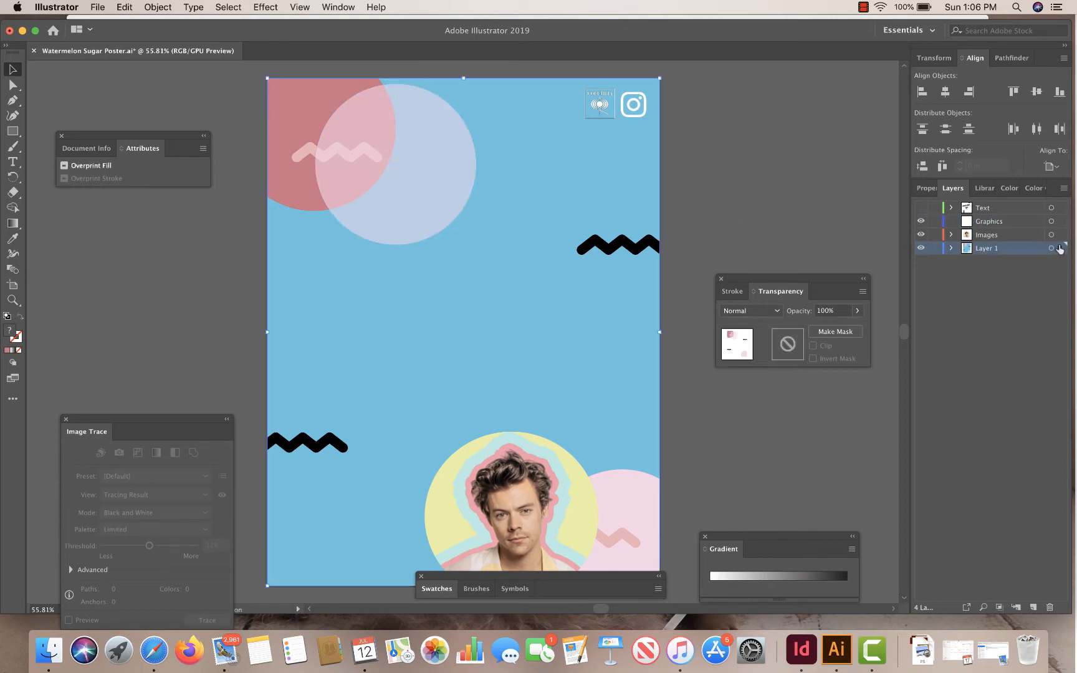
left_click_drag(1060, 249, 1059, 223)
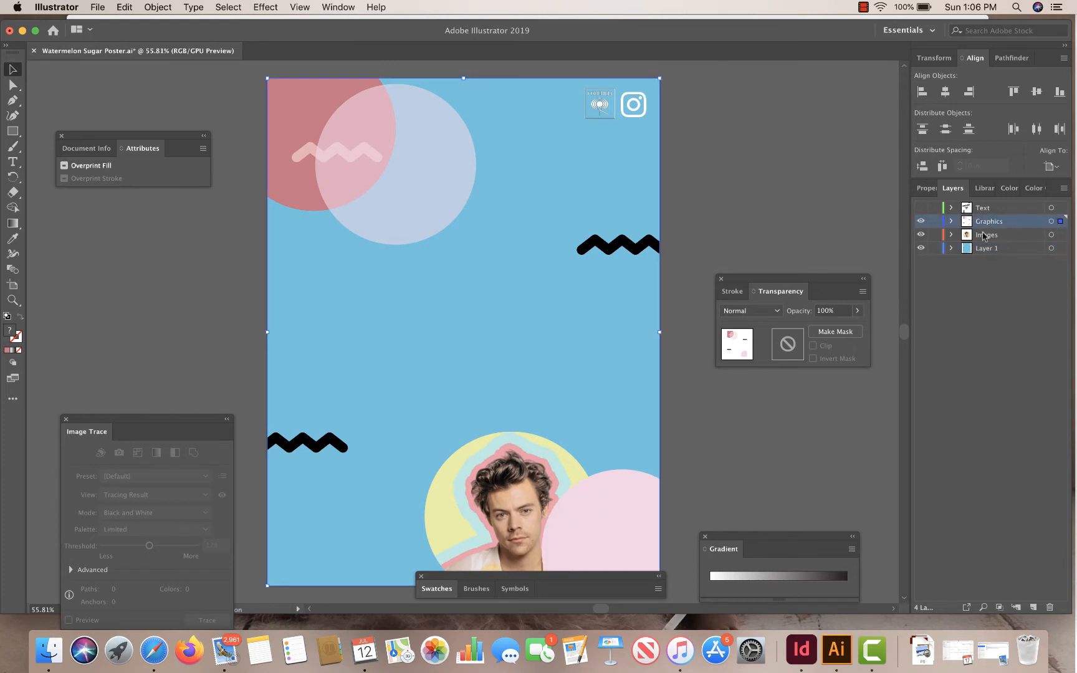
left_click(920, 221)
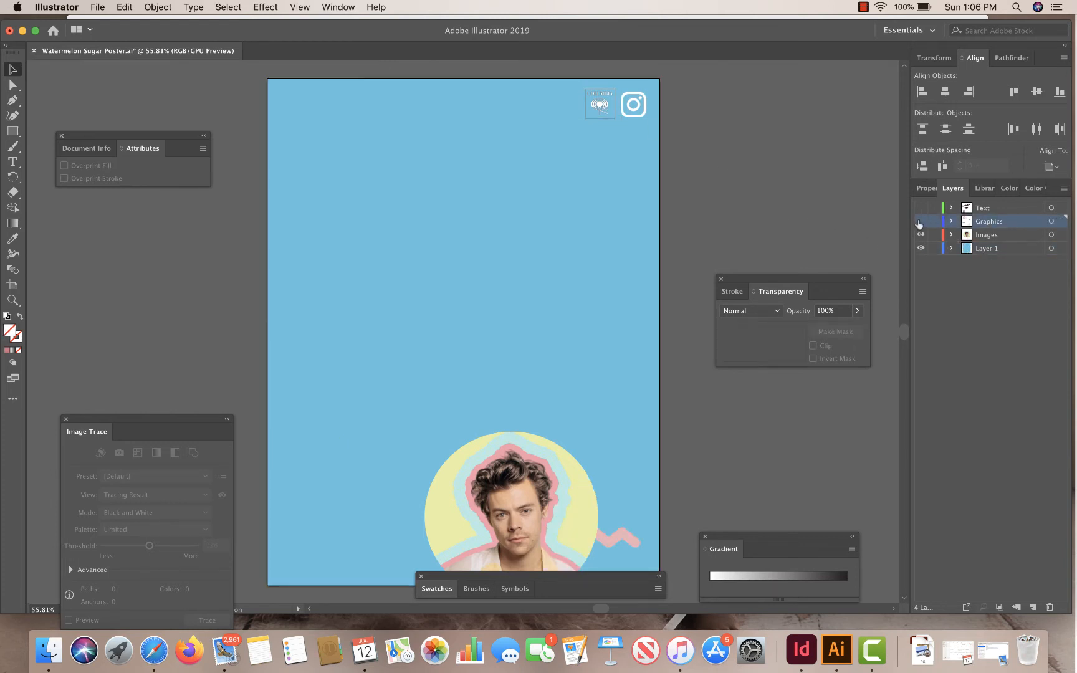
left_click(614, 106)
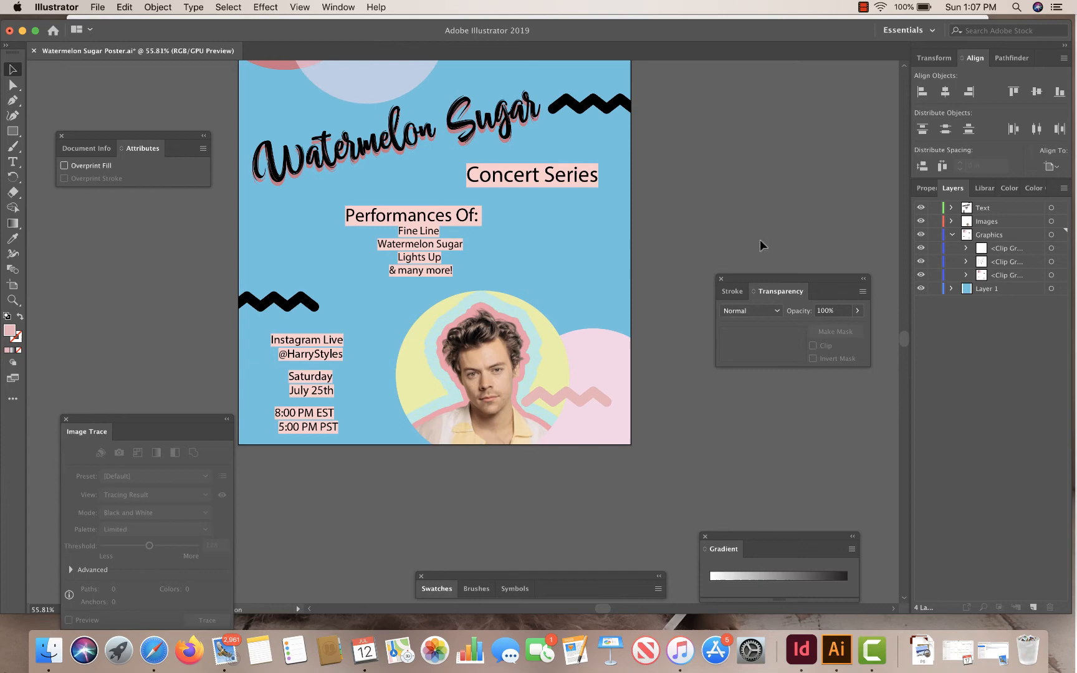
Collapse the Graphics layer, toggle Layer 1's visibility to check its remaining content, and view the whole poster
scroll(760, 244, "up", 5)
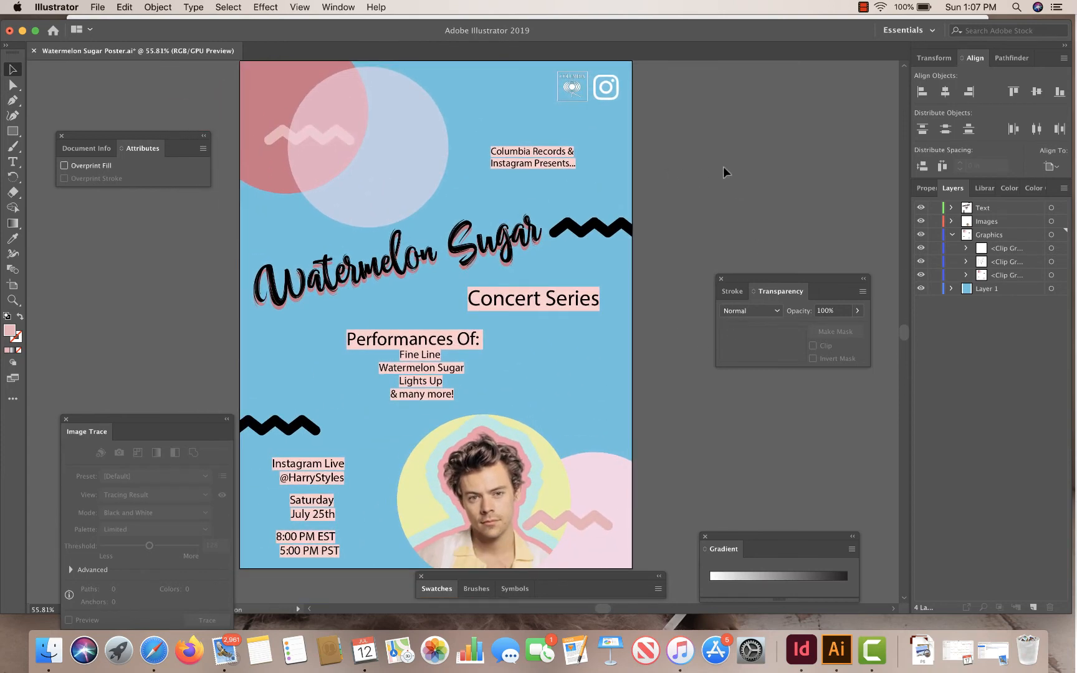
left_click(951, 235)
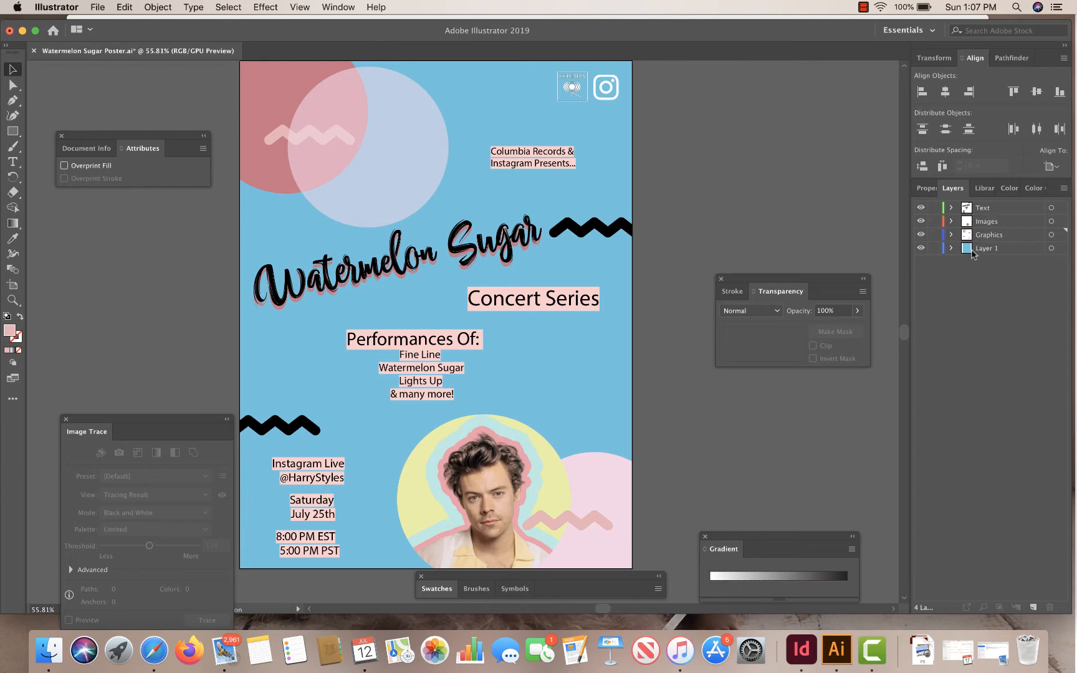
left_click(921, 248)
left_click(922, 248)
key("super+0")
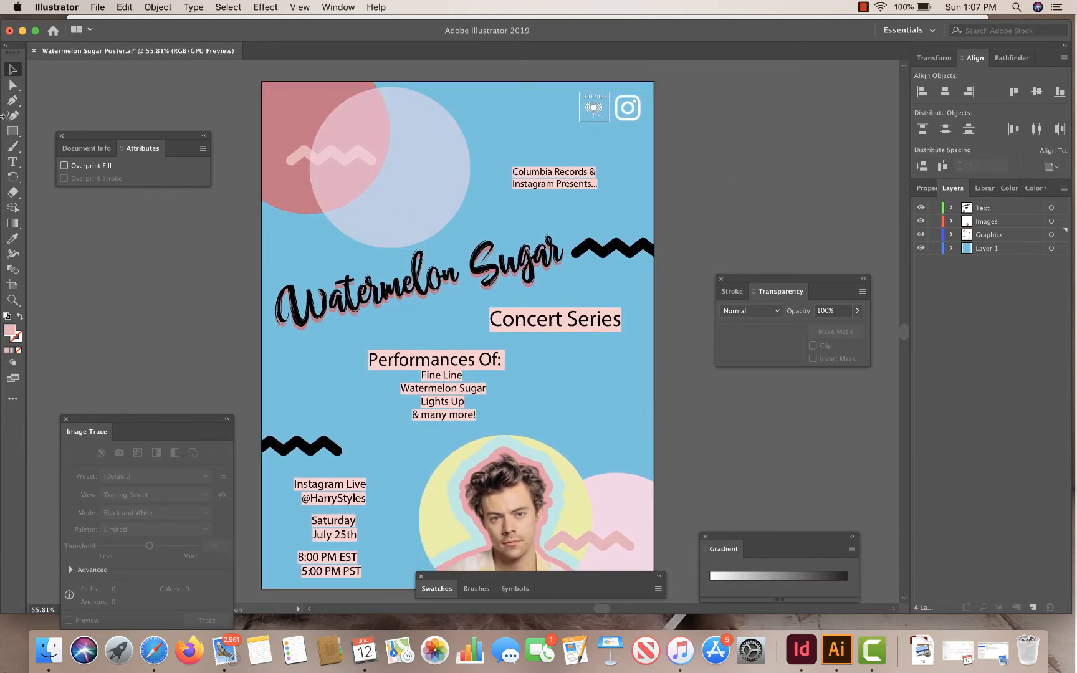
Draw a rectangle slightly smaller than the poster and center it on the artboard
left_click(14, 131)
mouse_move(281, 97)
left_mouse_down()
mouse_move(654, 617)
mouse_move(673, 324)
mouse_move(648, 561)
mouse_move(645, 538)
left_mouse_up()
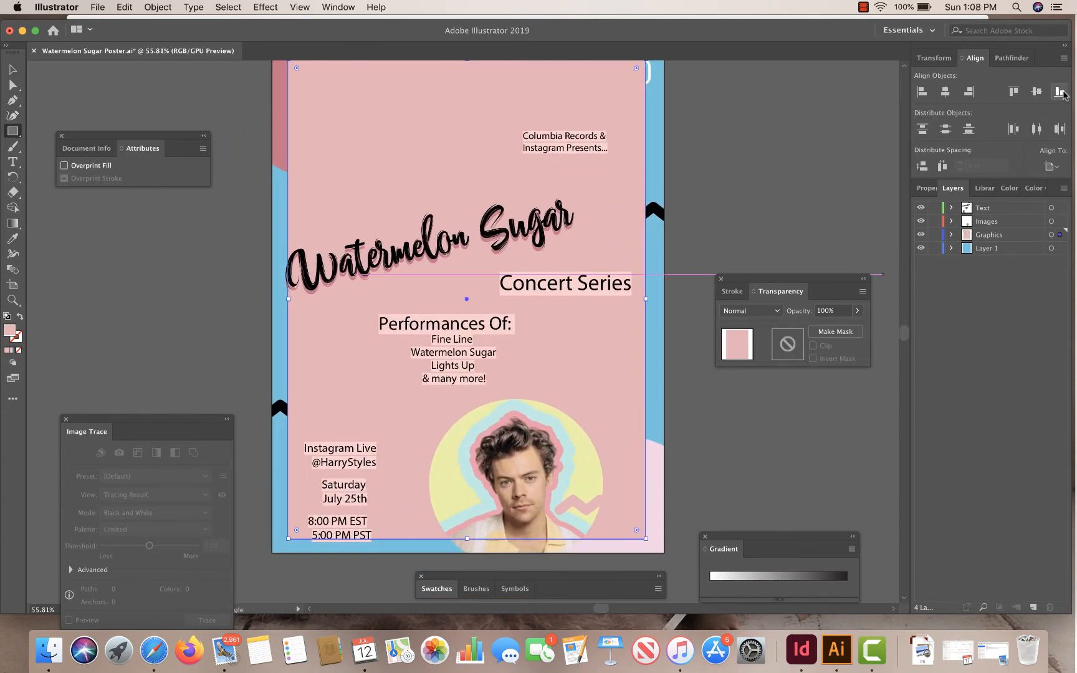
left_click(945, 92)
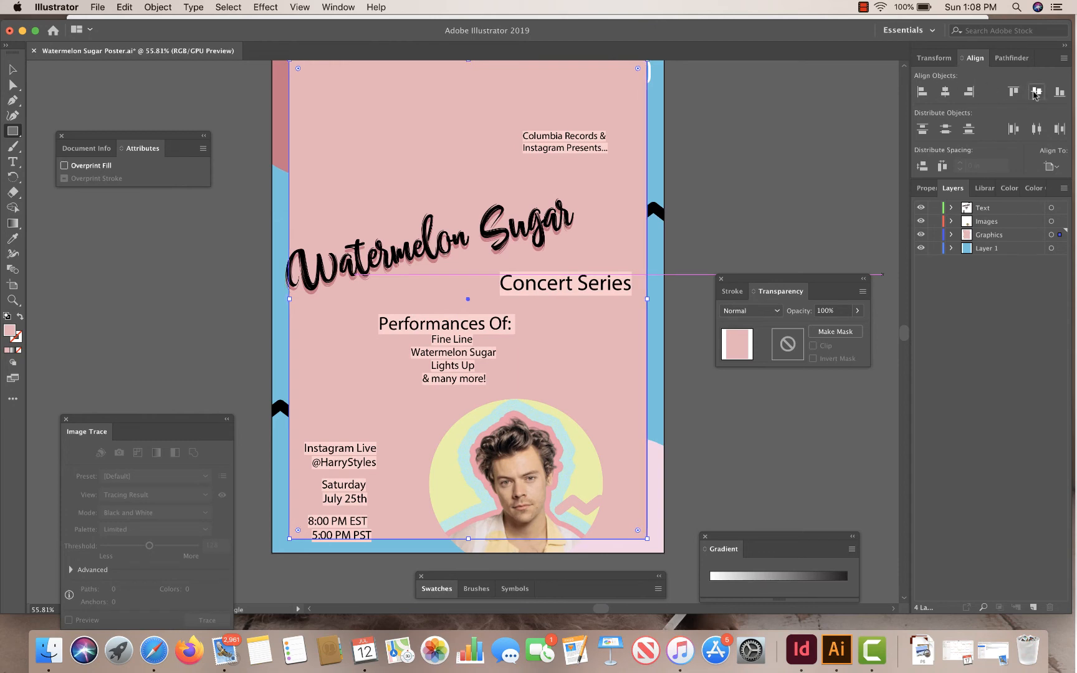
scroll(721, 117, "up", 2)
scroll(721, 117, "up", 5)
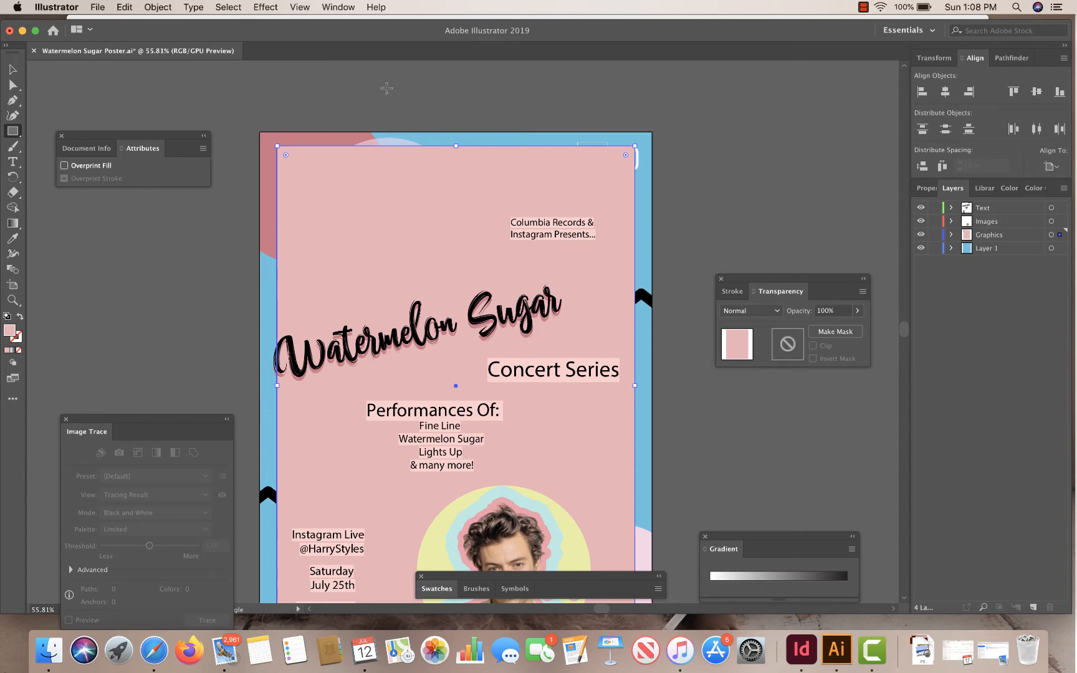
Create a new layer directly above the Graphics layer
left_click(1032, 606)
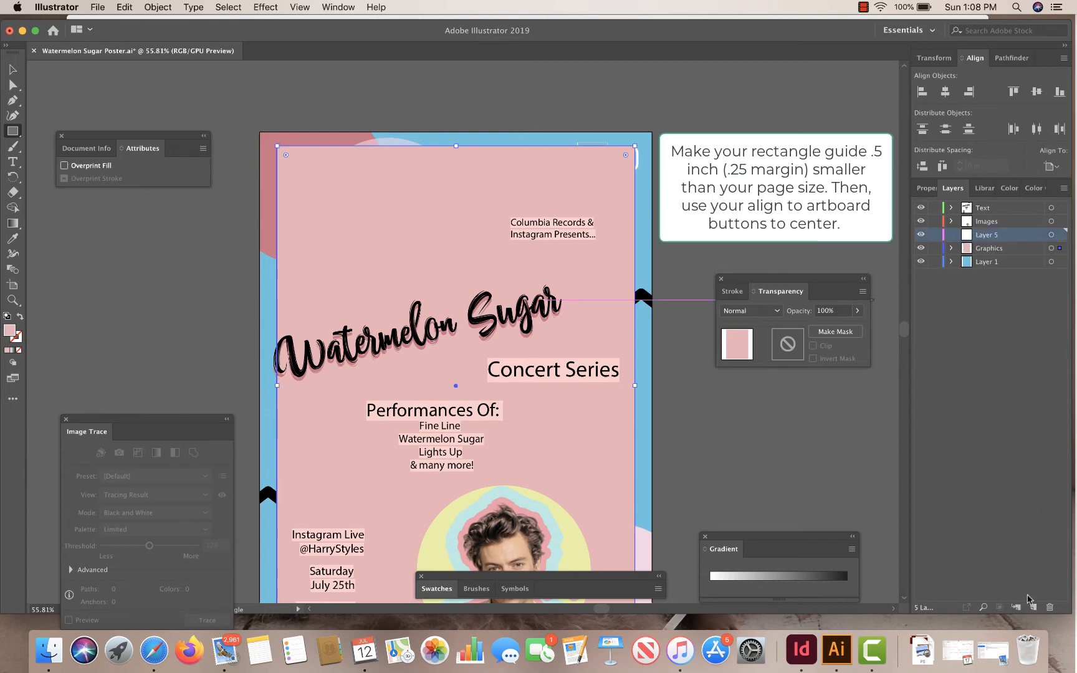
key("super+5")
key("s")
key("Return")
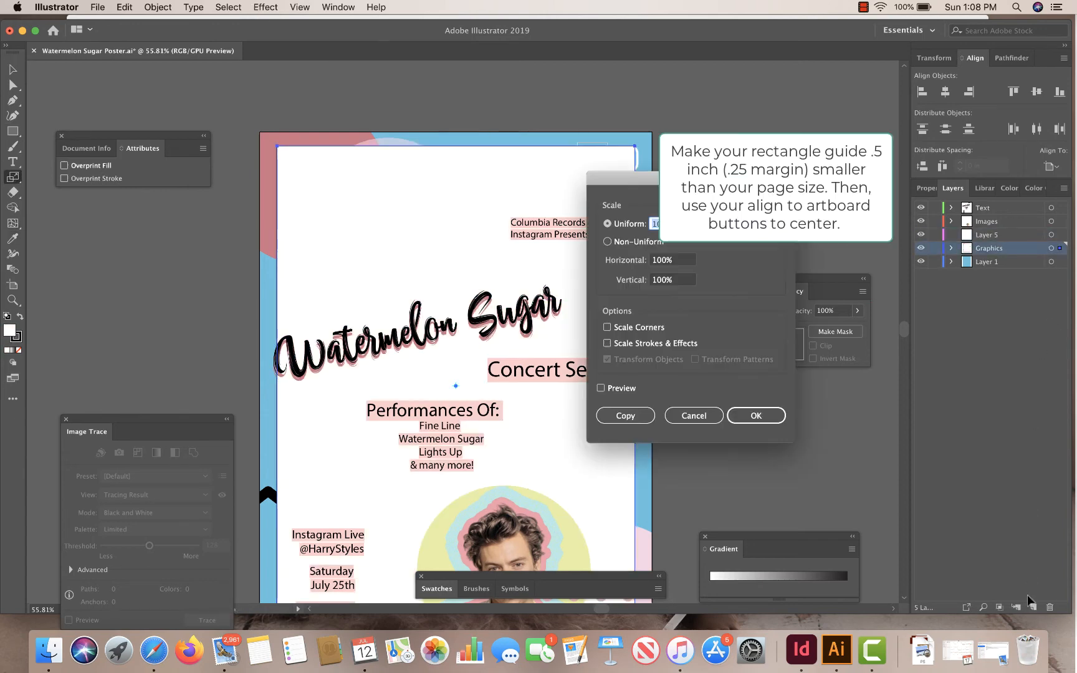
left_click(694, 416)
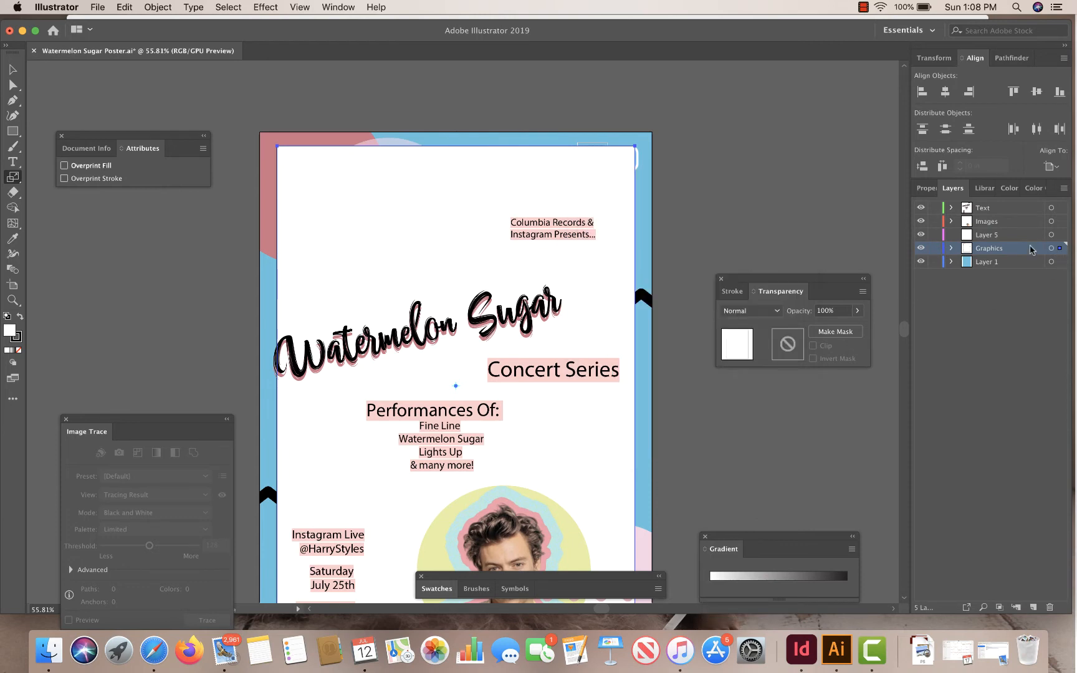
Rename the new empty layer Guides
double_click(989, 236)
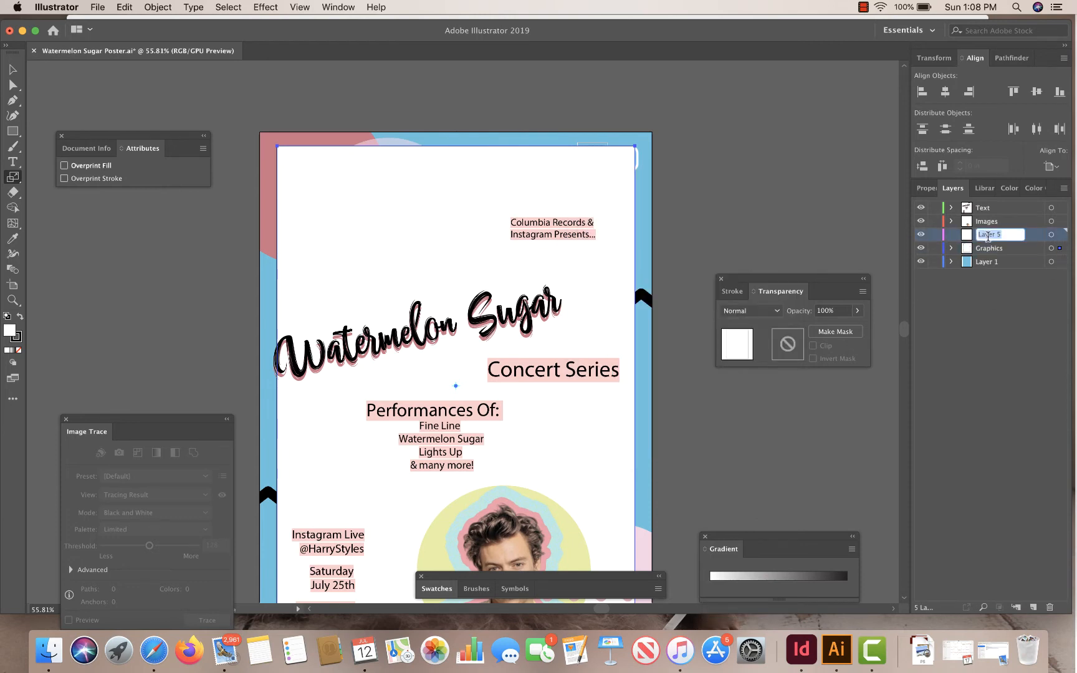
type("Cuides")
key("Return")
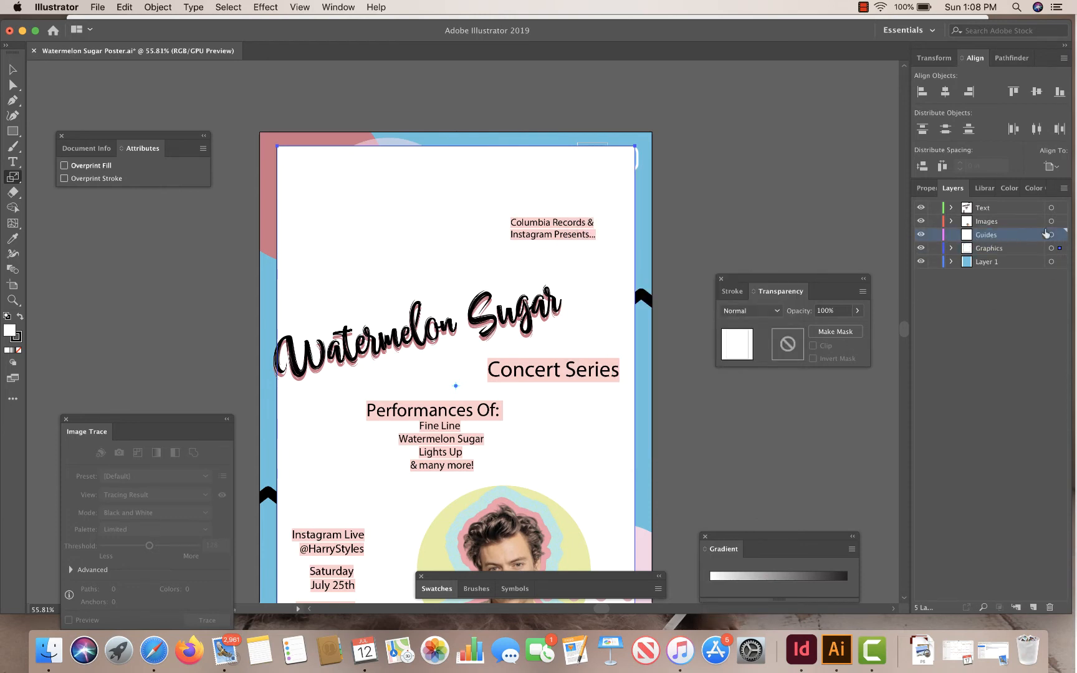
Move the selected margin rectangle onto the Guides layer and place that layer above Text in the layer stack
left_click_drag(1059, 248, 1060, 235)
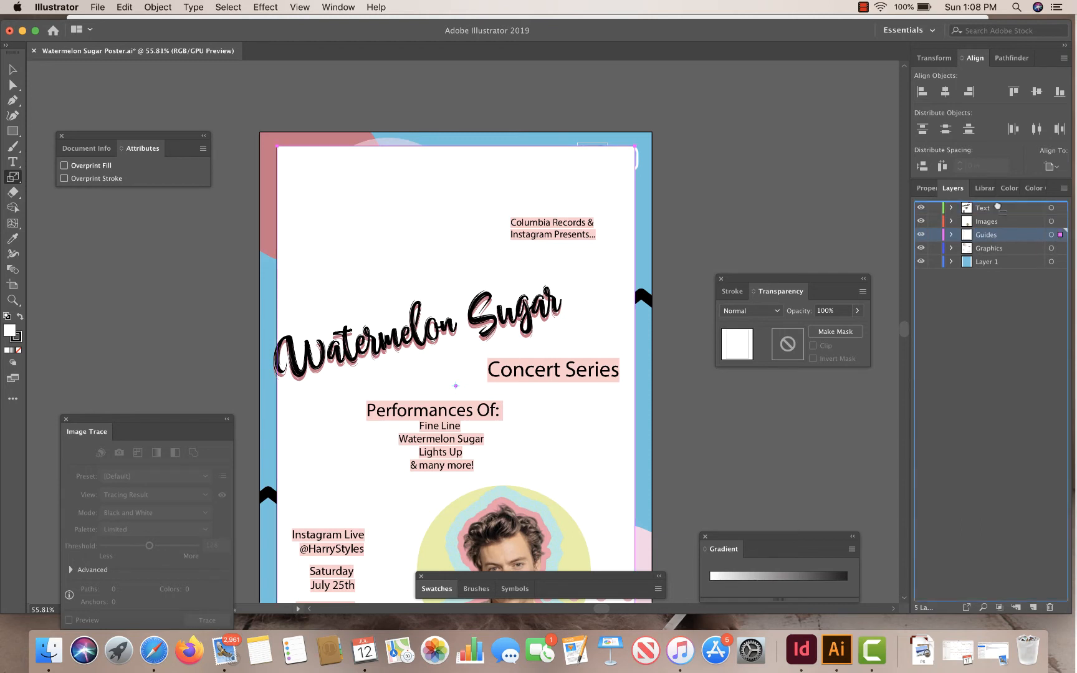
left_click_drag(997, 206, 996, 206)
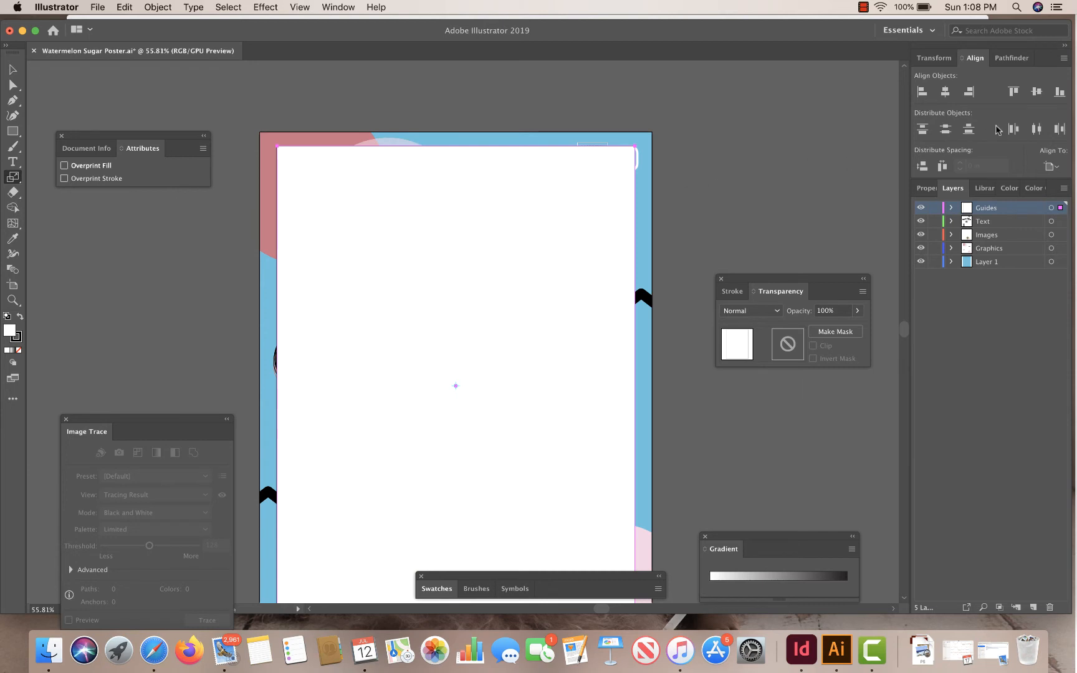
Convert the selected margin rectangle into guides
left_click(314, 7)
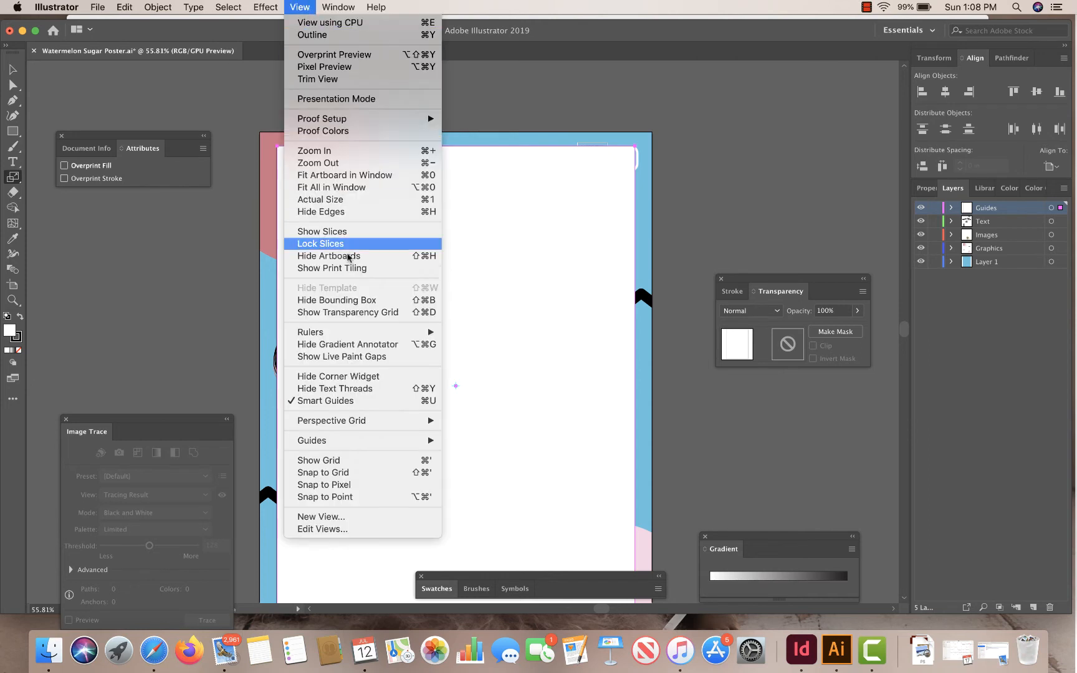
mouse_move(351, 446)
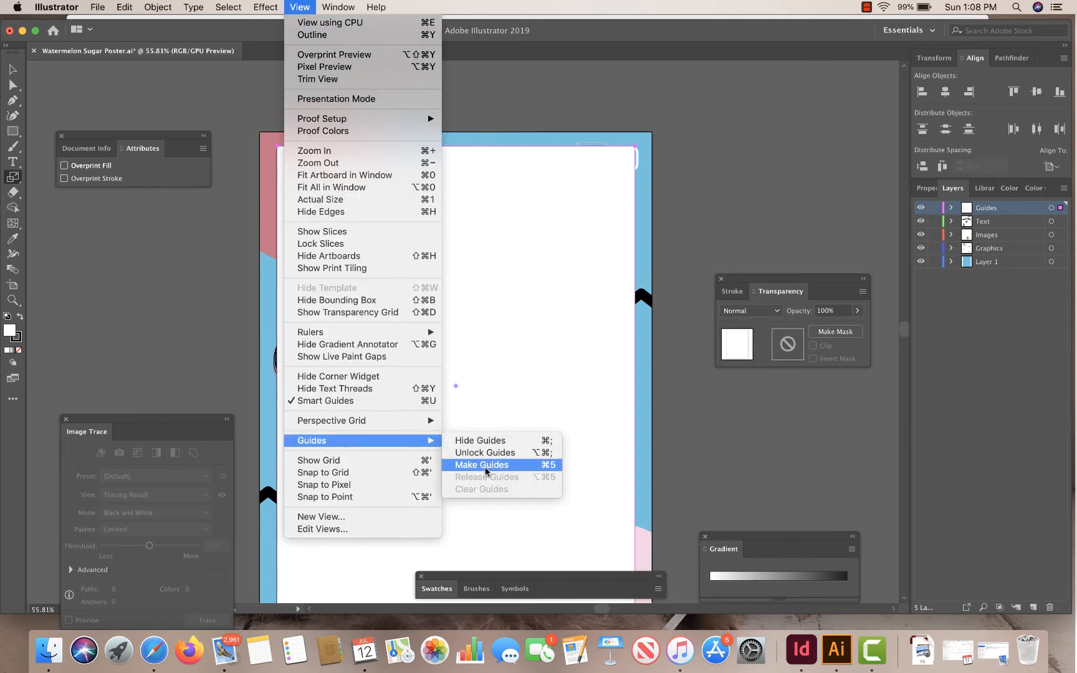
left_click(486, 466)
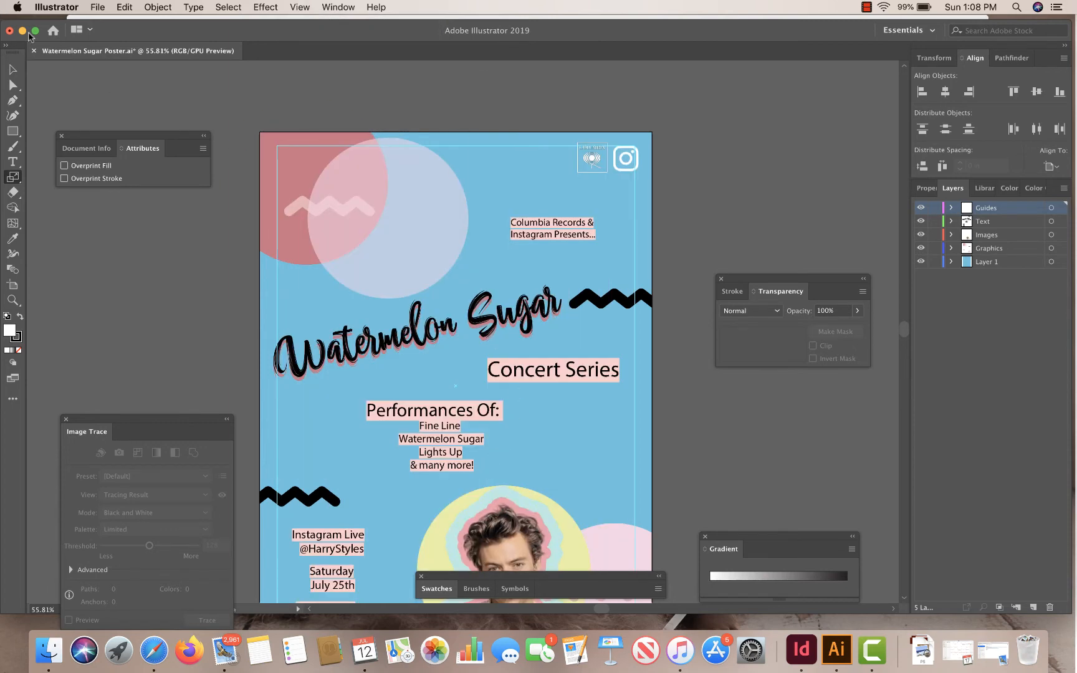
Check selection near the margin guide's upper-left corner, deselect the artwork and view the whole poster
left_click(13, 69)
left_click(270, 142)
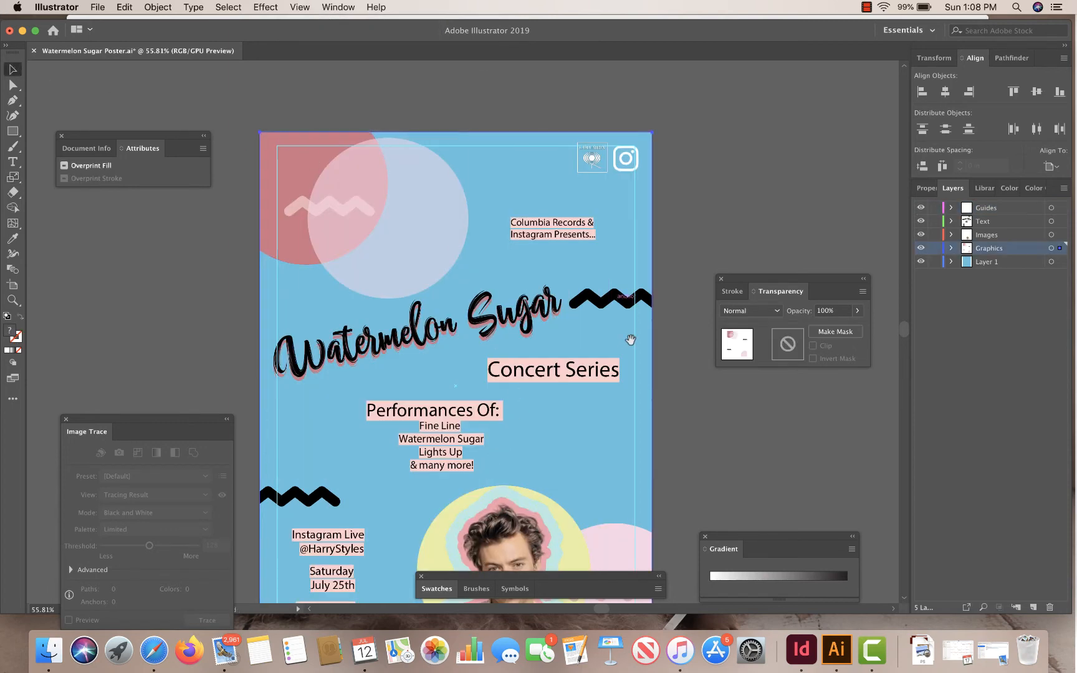
scroll(617, 362, "down", 5)
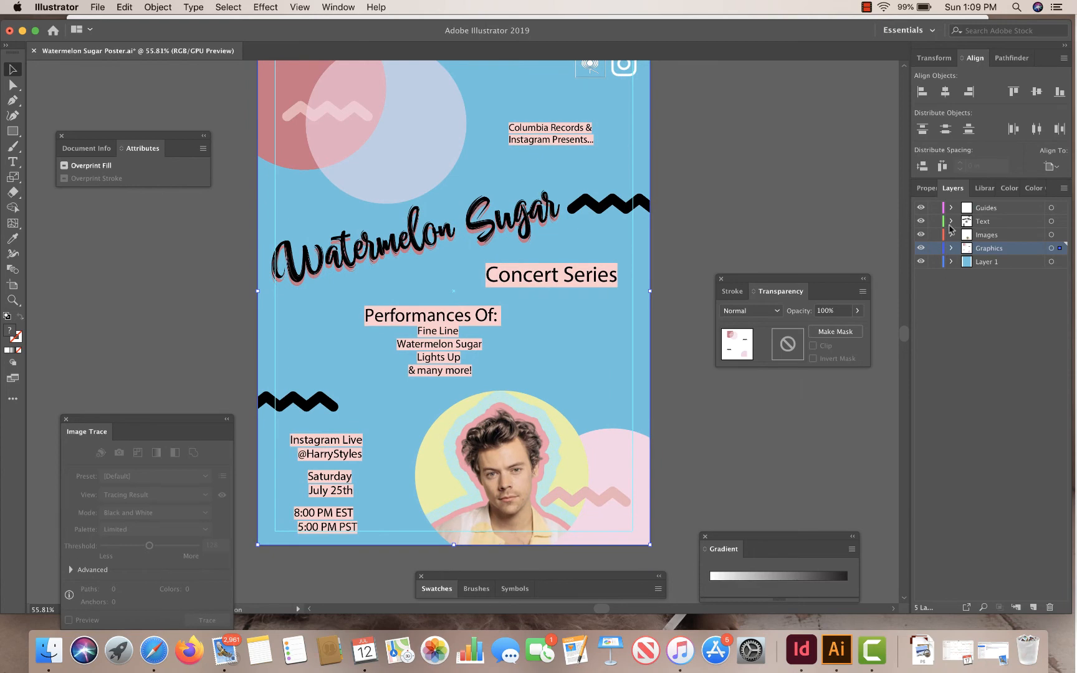
left_click(733, 235)
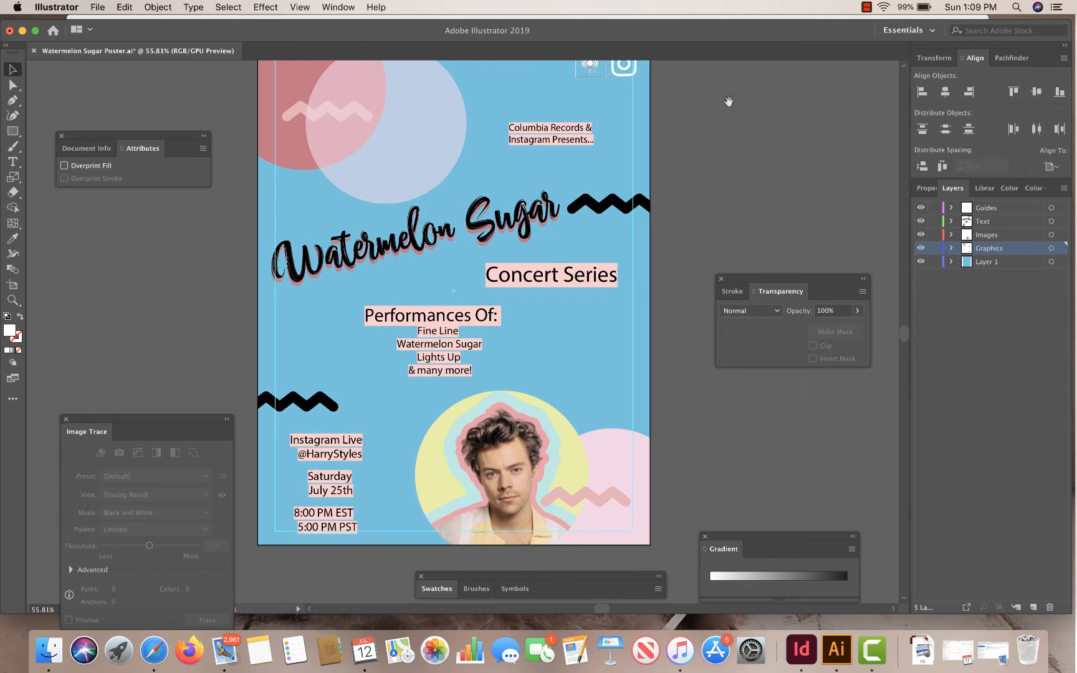
left_click_drag(729, 102, 723, 156)
Set the document bleed to 0.125 in on all four sides
left_click(98, 6)
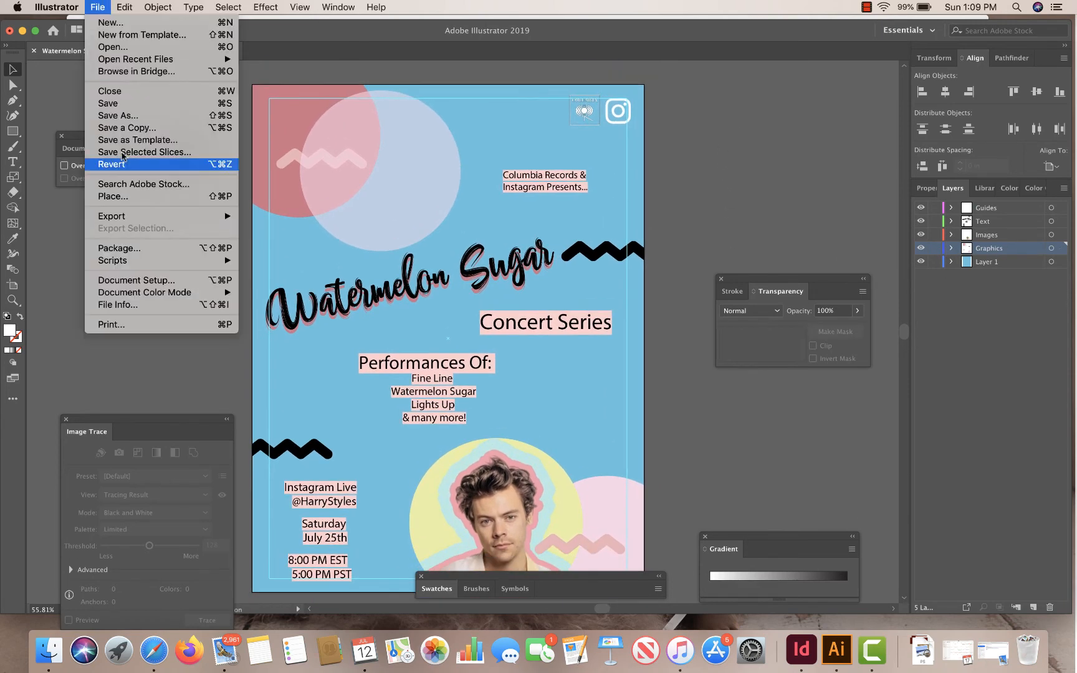
left_click(146, 281)
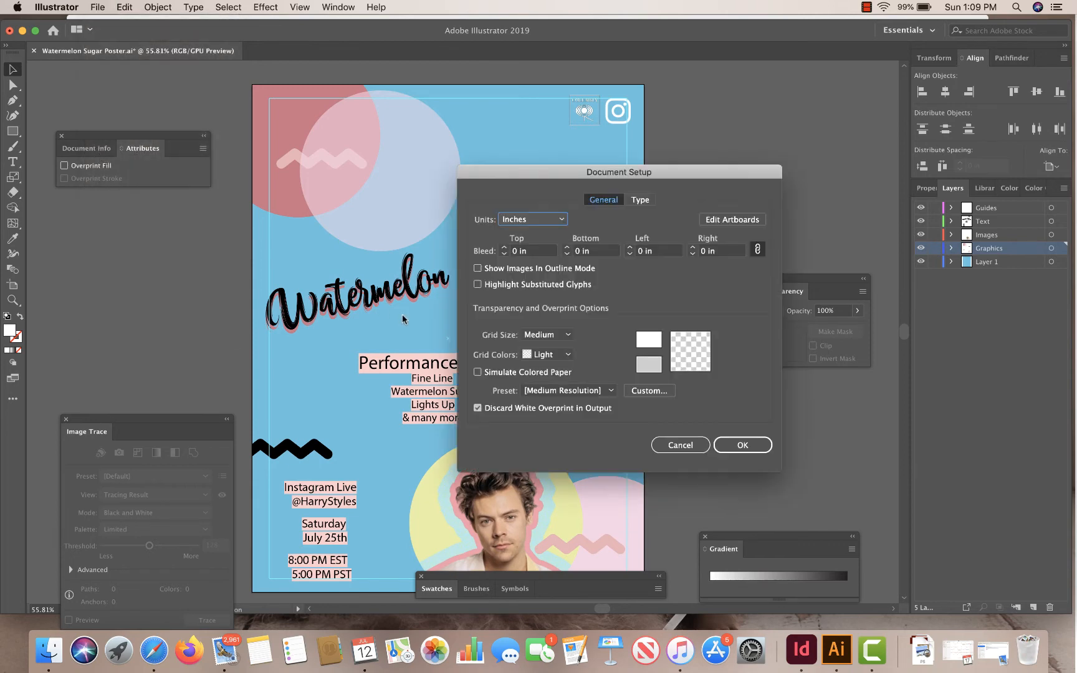
left_click(504, 248)
left_click(504, 248)
left_click(504, 254)
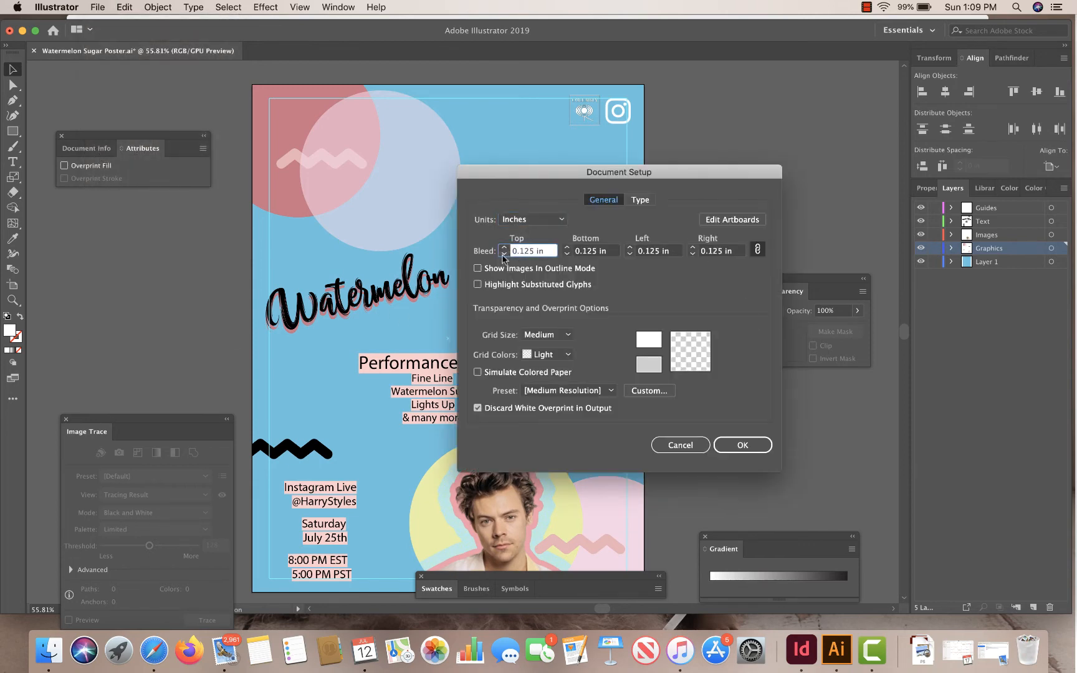
left_click(743, 445)
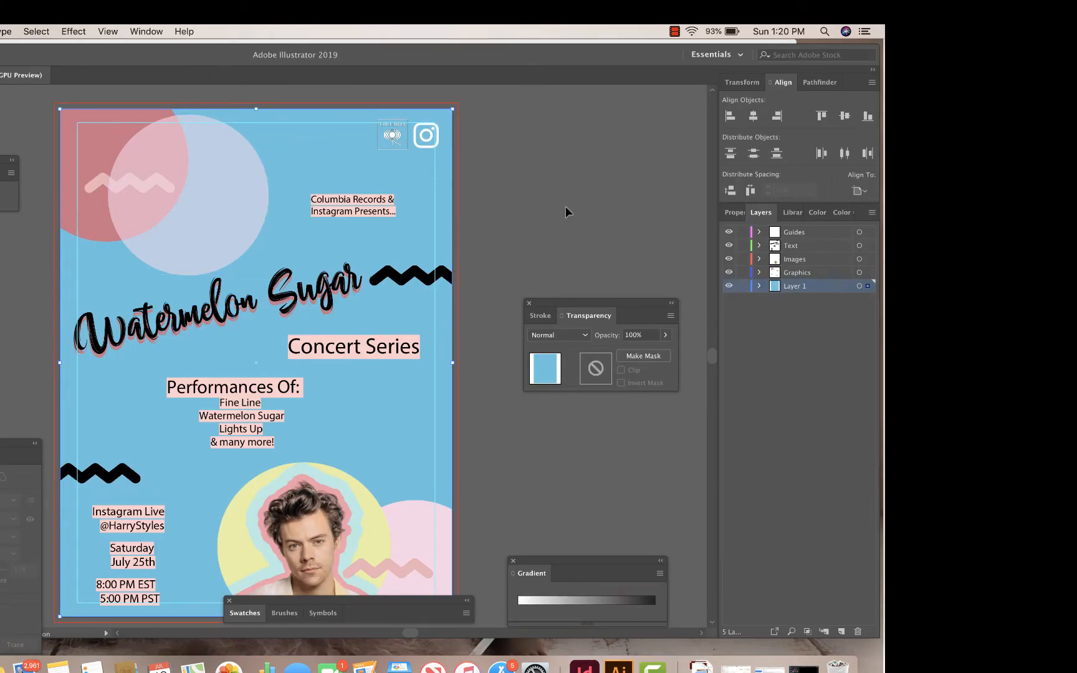
Stretch the blue background rectangle on all four sides to reach the bleed line, moving the Swatches panel clear of the poster
left_click(466, 156)
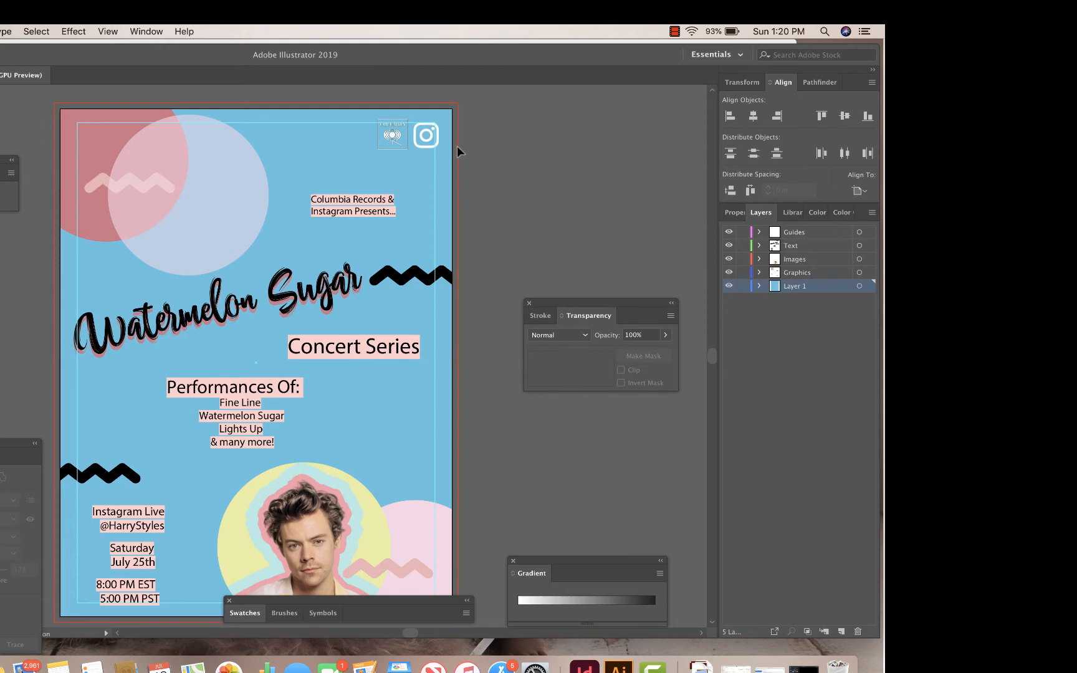
left_click(282, 135)
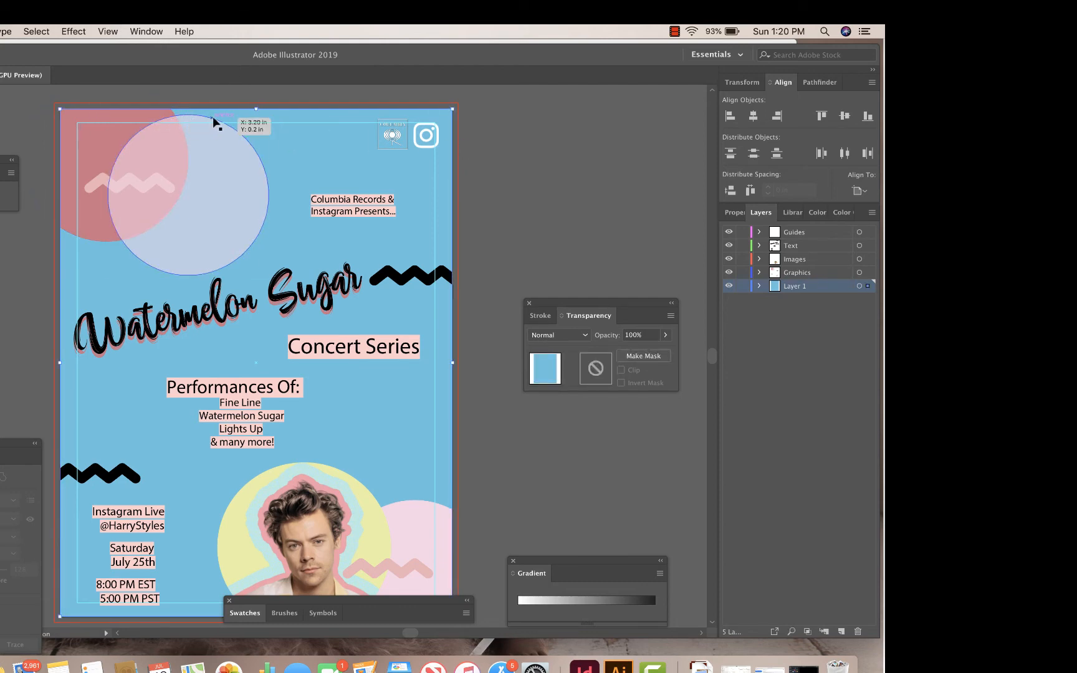
left_click_drag(256, 113, 257, 104)
left_click_drag(59, 359, 54, 359)
left_click_drag(453, 360, 458, 360)
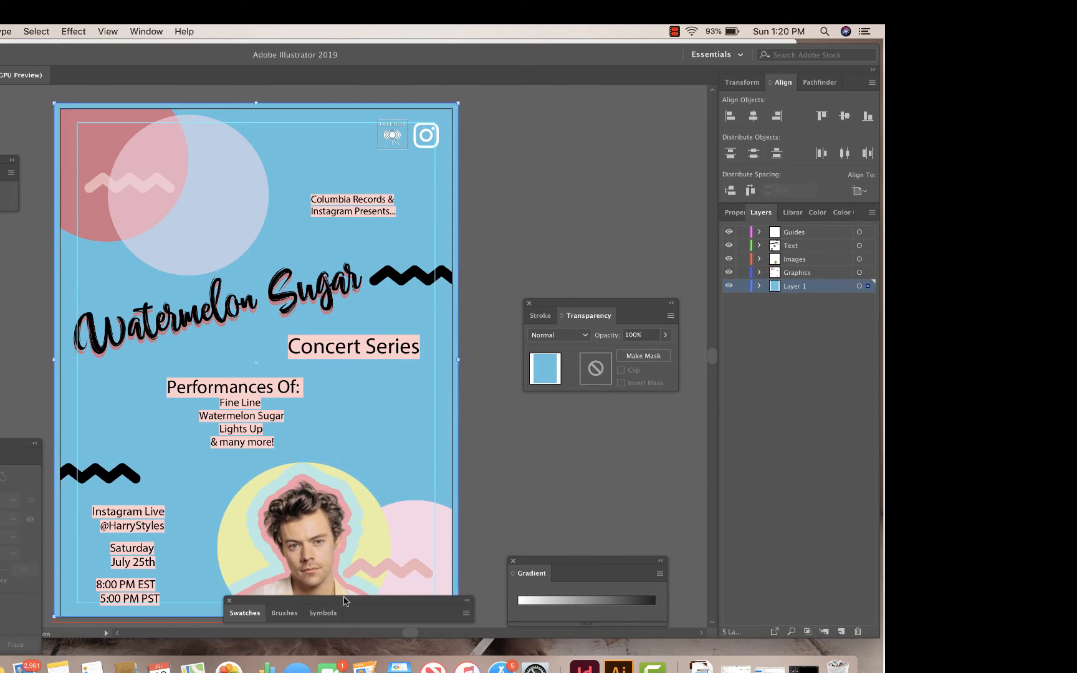
left_click_drag(343, 602, 568, 522)
left_click_drag(256, 616, 255, 622)
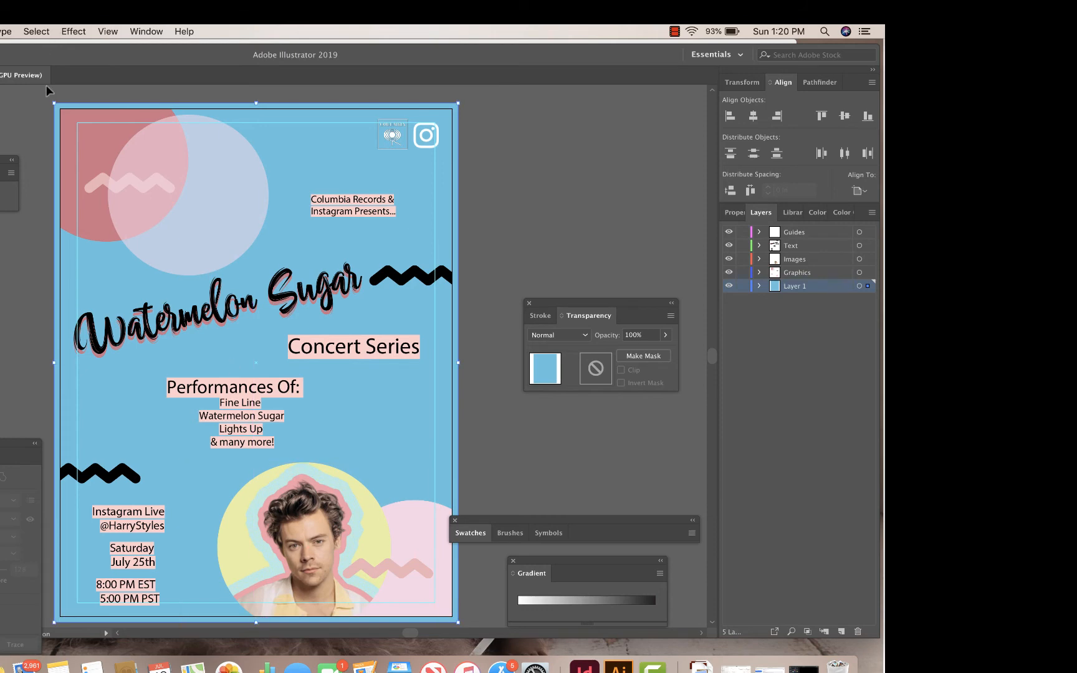
left_click(77, 118)
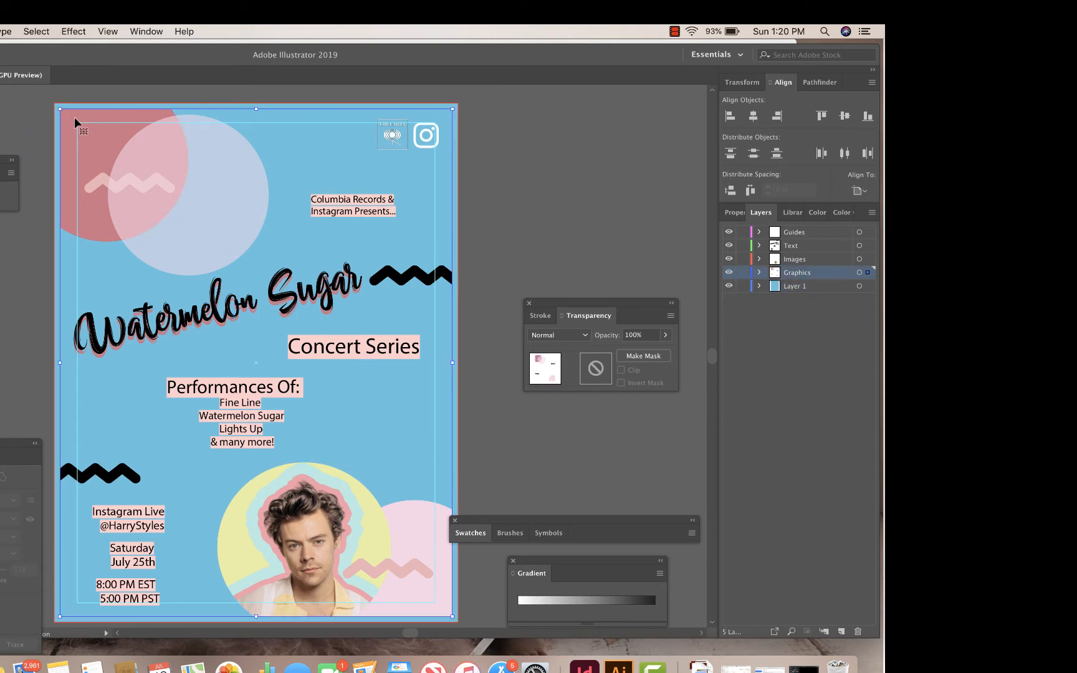
double_click(74, 117)
double_click(77, 113)
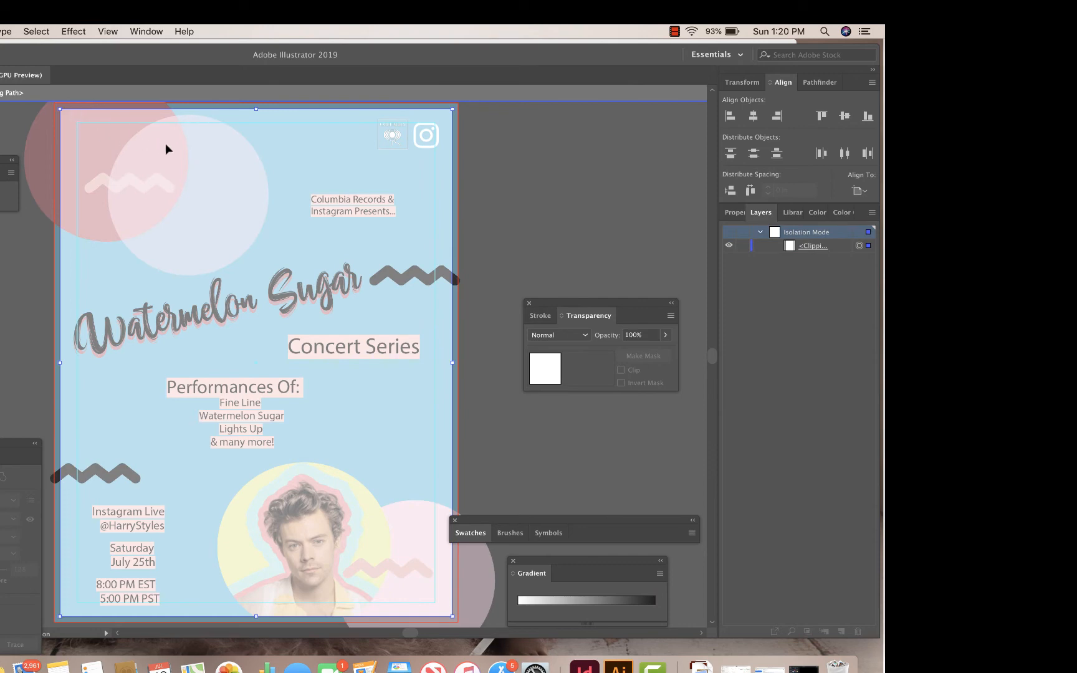
double_click(47, 137)
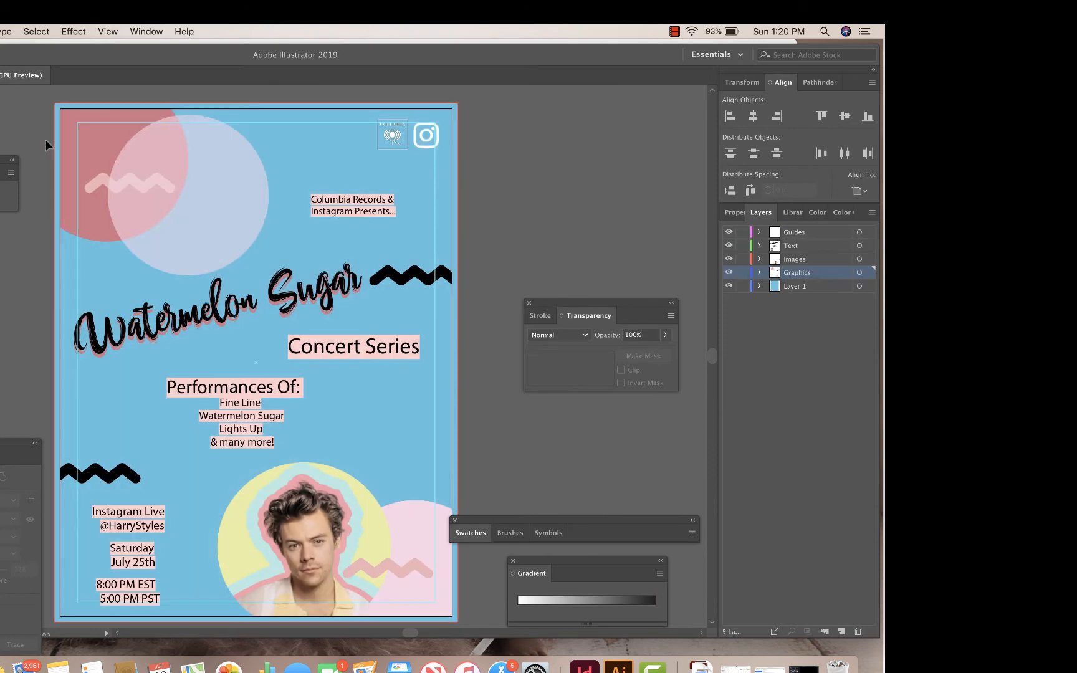
Cut the dark pink circle in the poster's upper-left corner out of the clip group and exit isolation mode
double_click(70, 130)
double_click(70, 130)
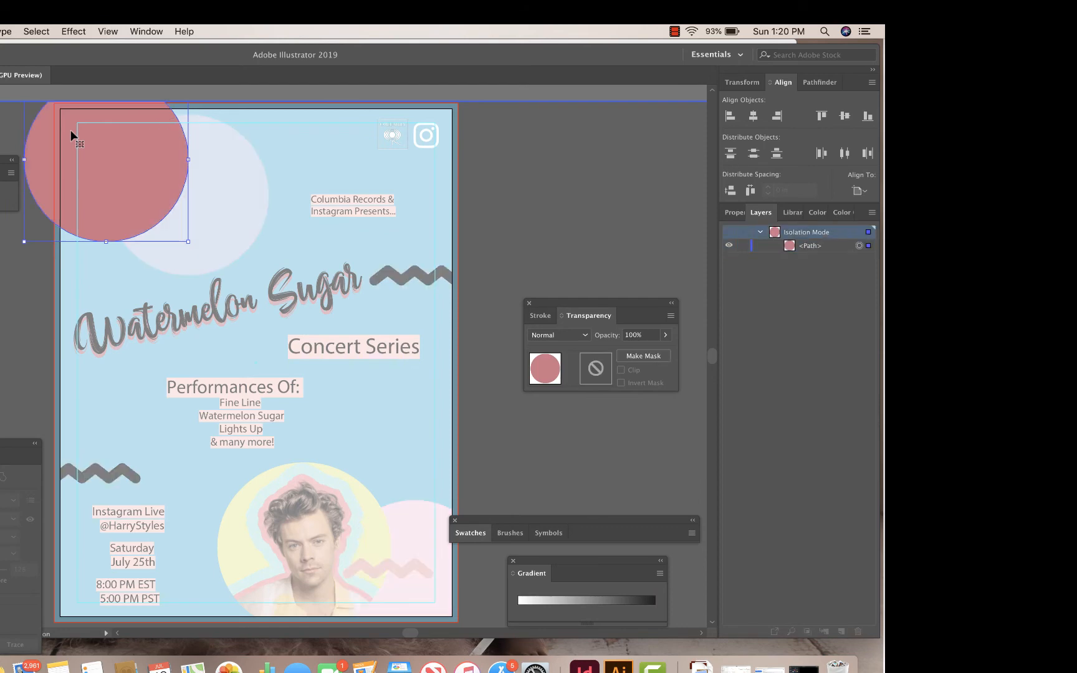
key("Delete")
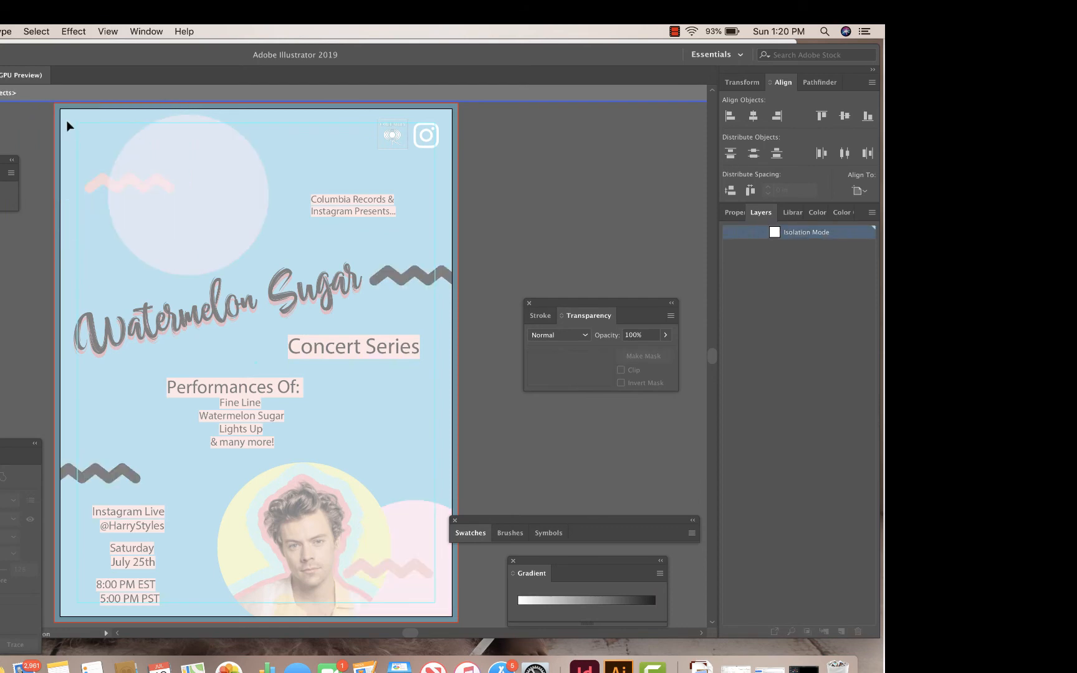
double_click(576, 169)
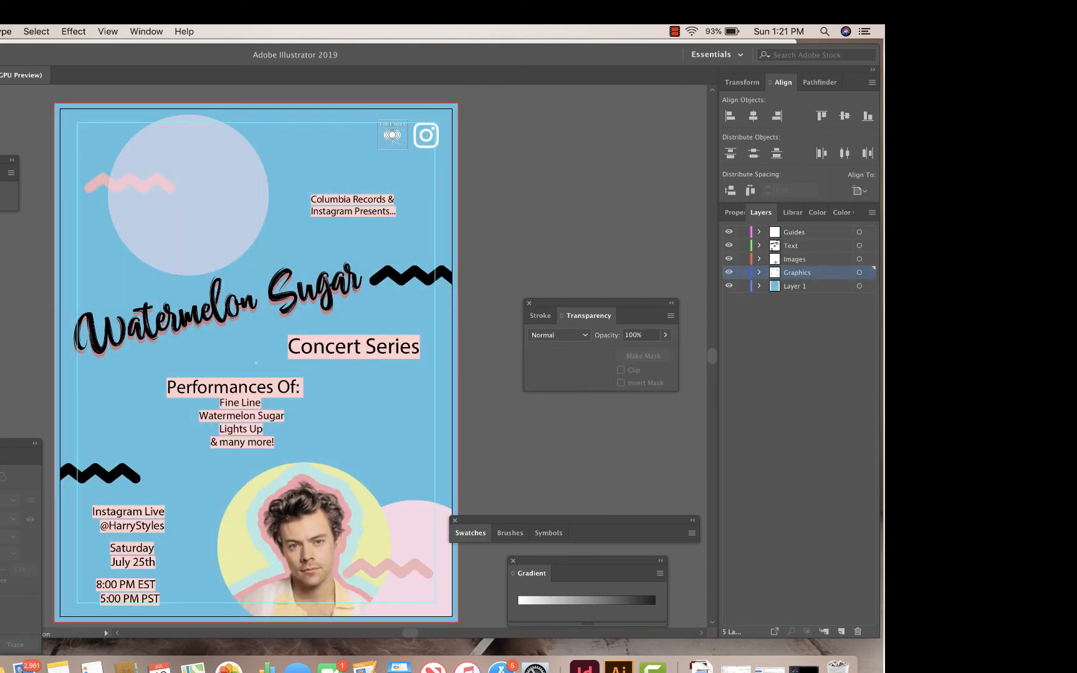
Paste the dark pink circle in place on the Graphics layer, send it backward behind the lavender circle, and deselect it
left_click(2, 31)
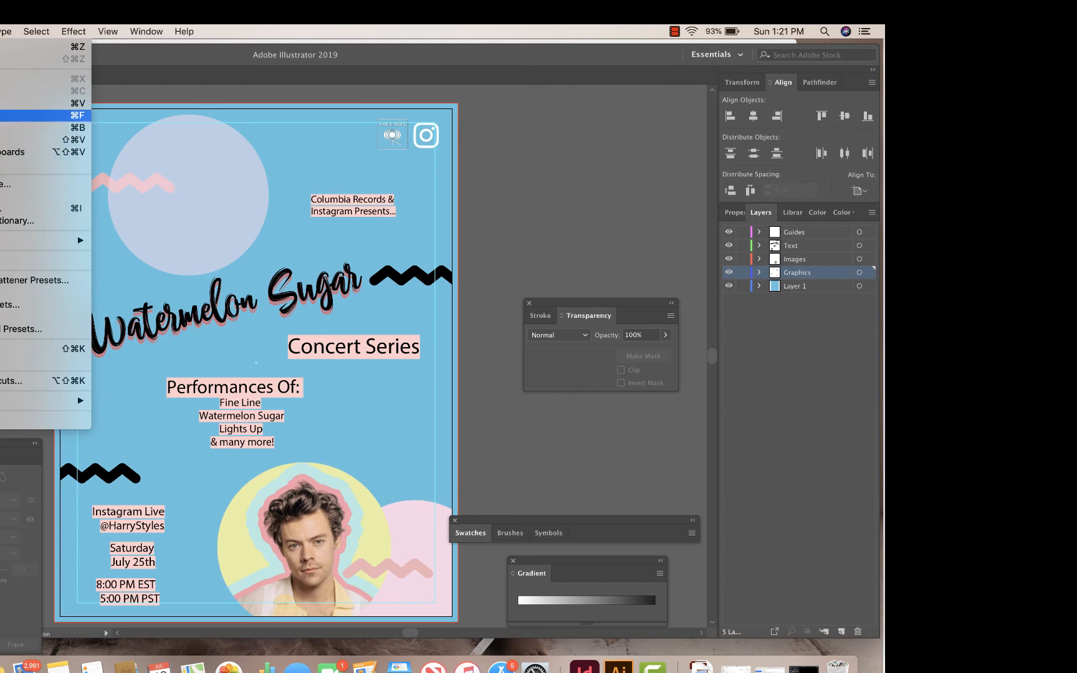
left_click(2, 140)
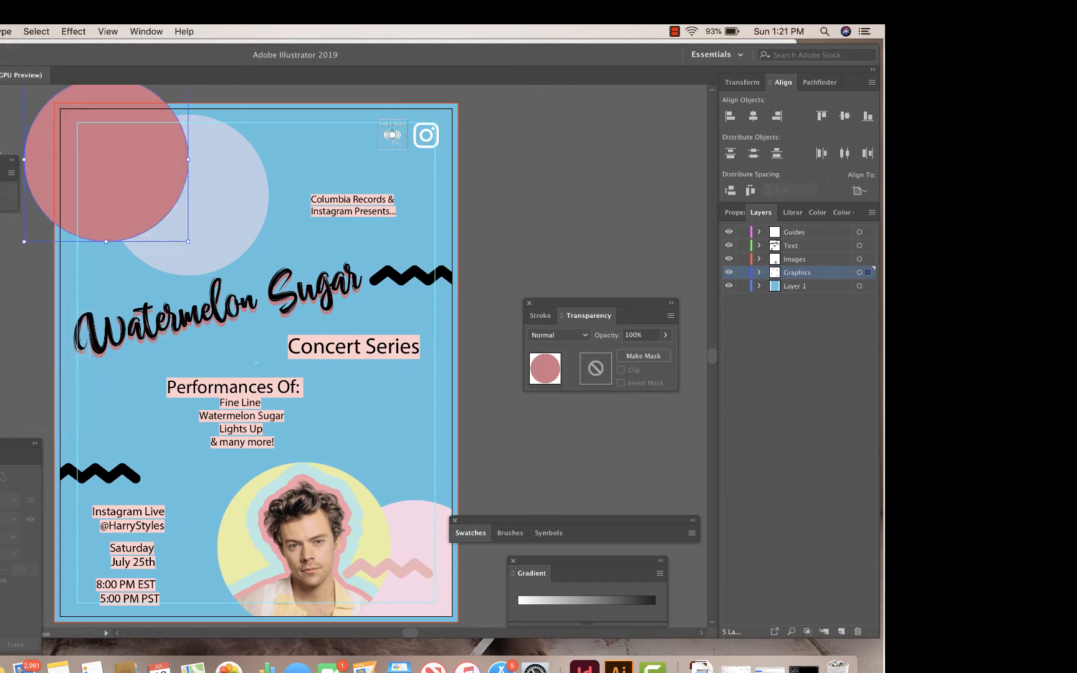
key("super+bracketleft")
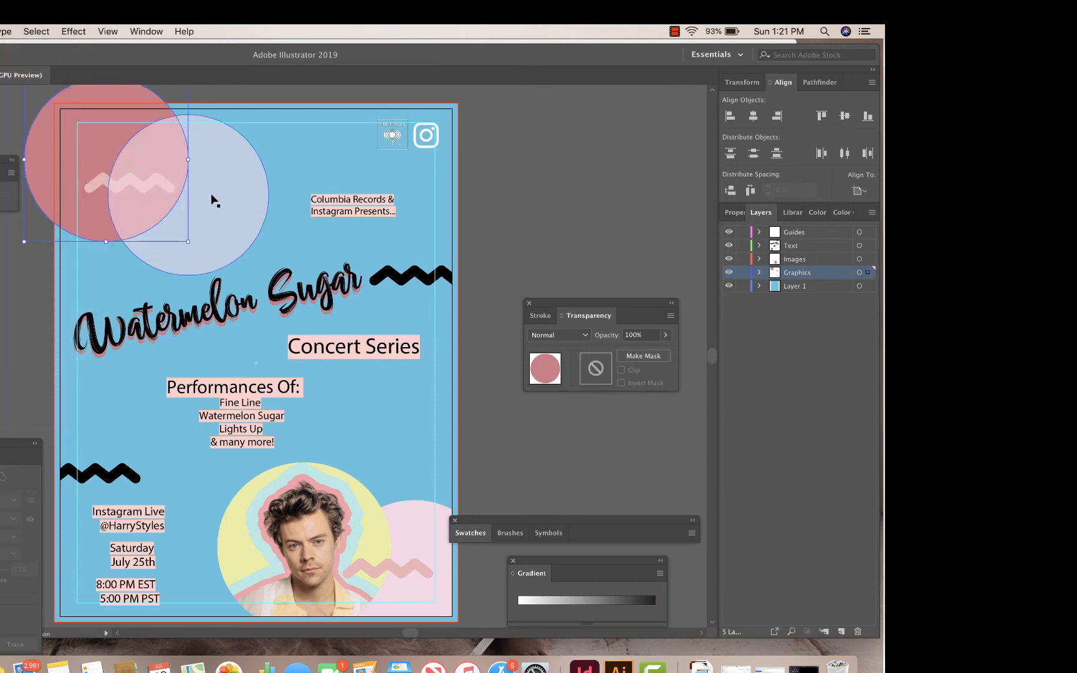
left_click(518, 148)
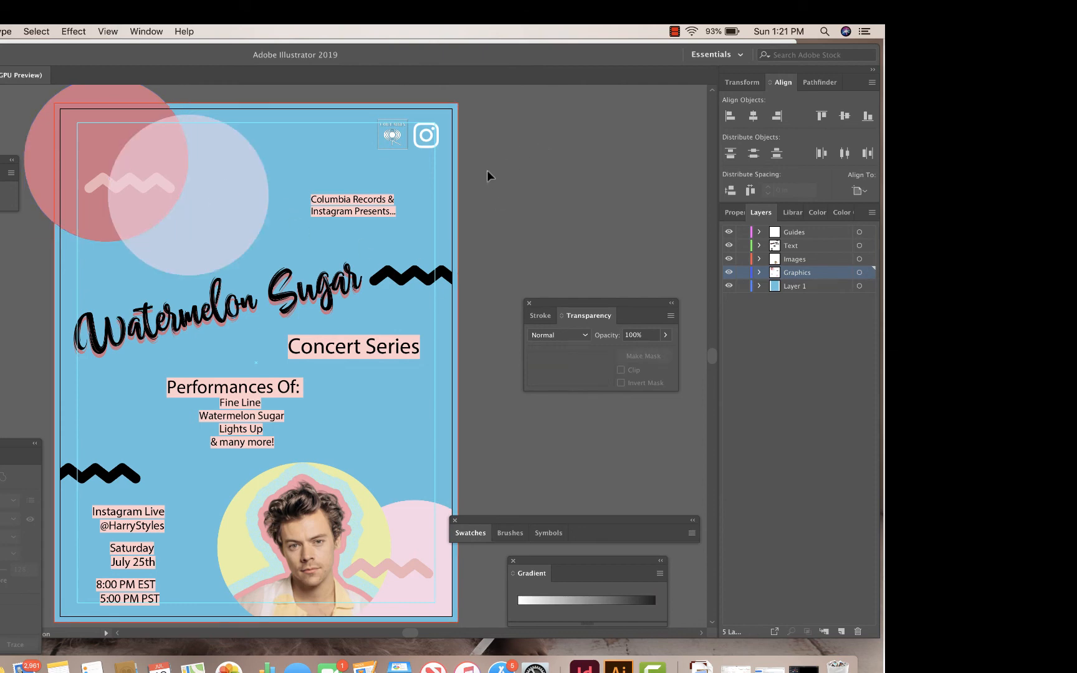
Cut the pale pink circle near the poster's lower-right corner out of the clip group and paste it in place on the Graphics layer
double_click(429, 509)
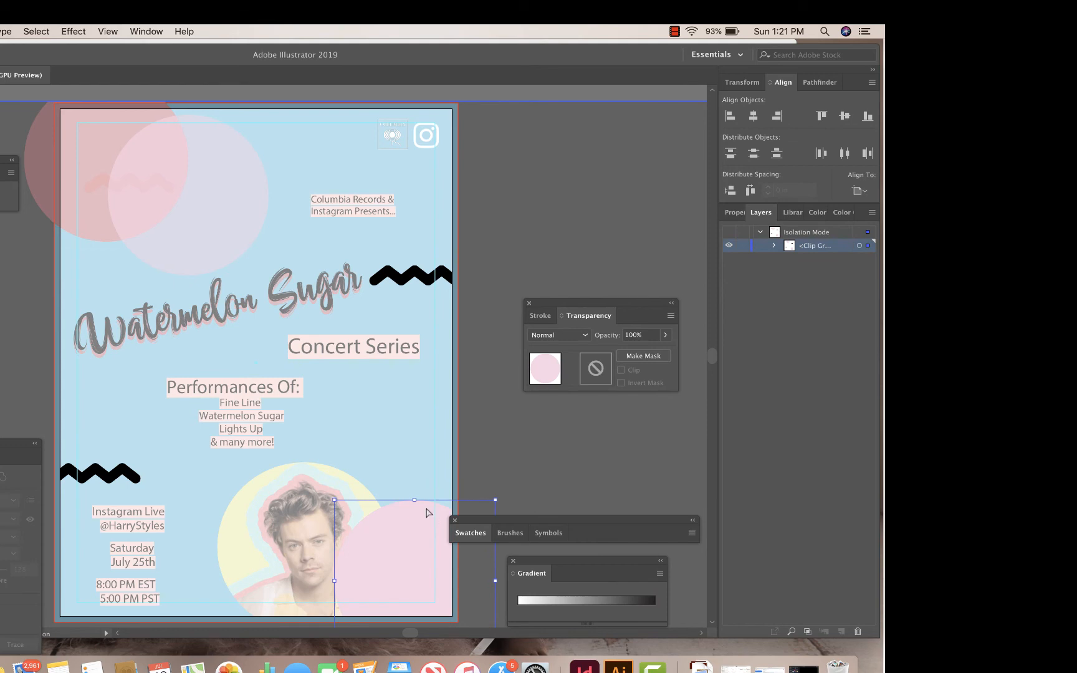
double_click(487, 437)
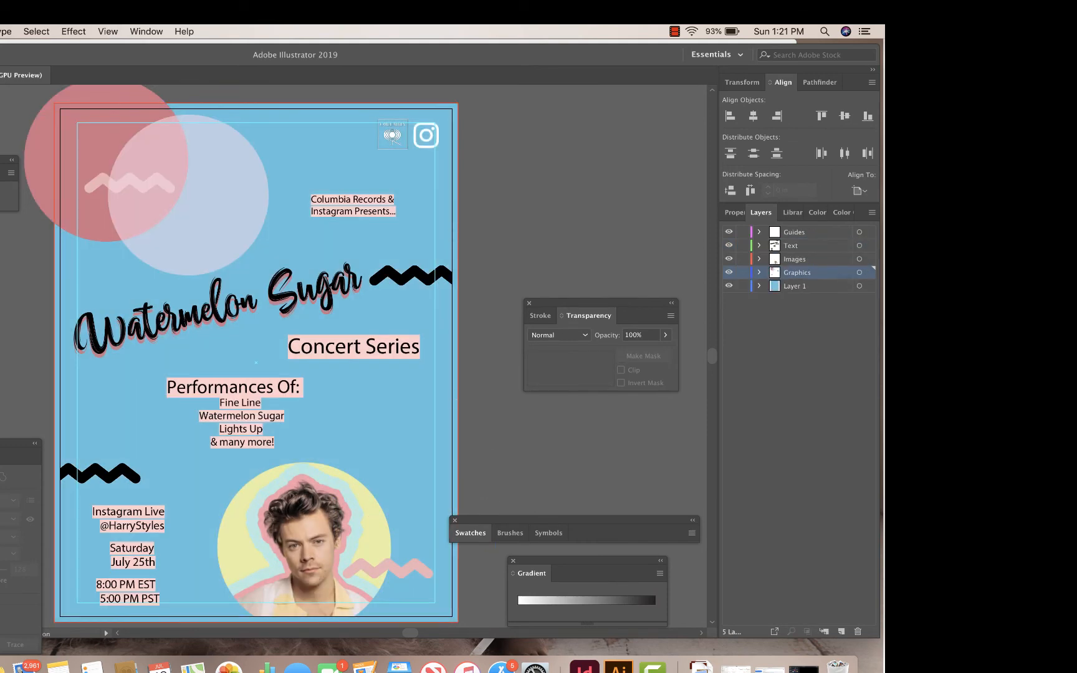
left_click(0, 31)
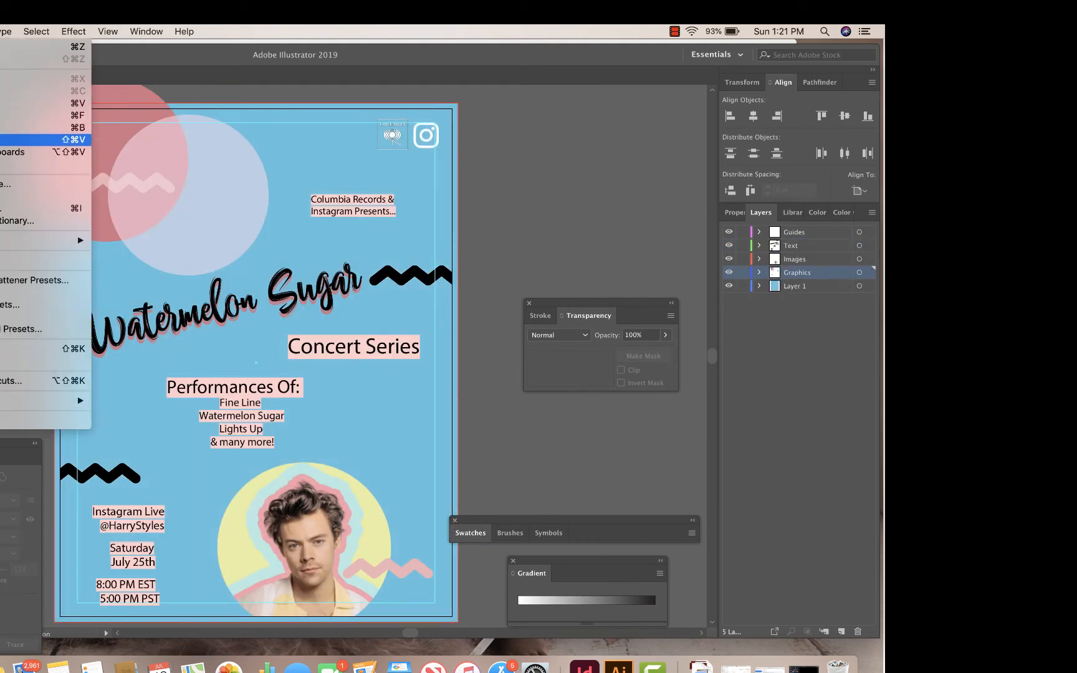
left_click(6, 139)
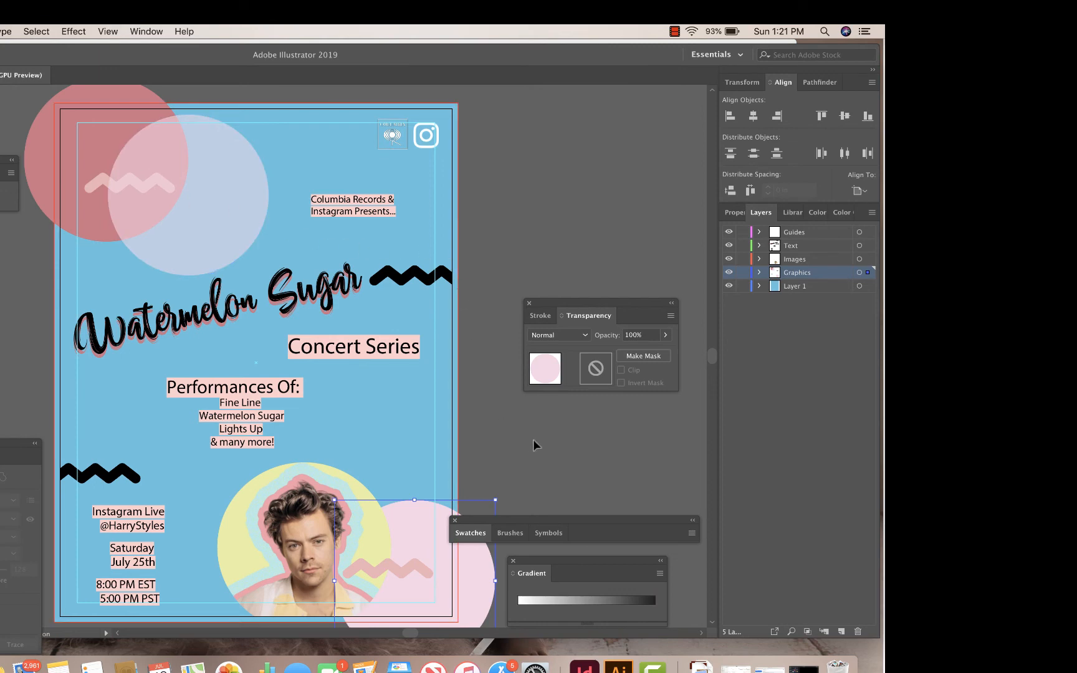
Cut the portrait image out of its circular clip group, exit isolation mode, and paste it in place on the Images layer
left_click(478, 428)
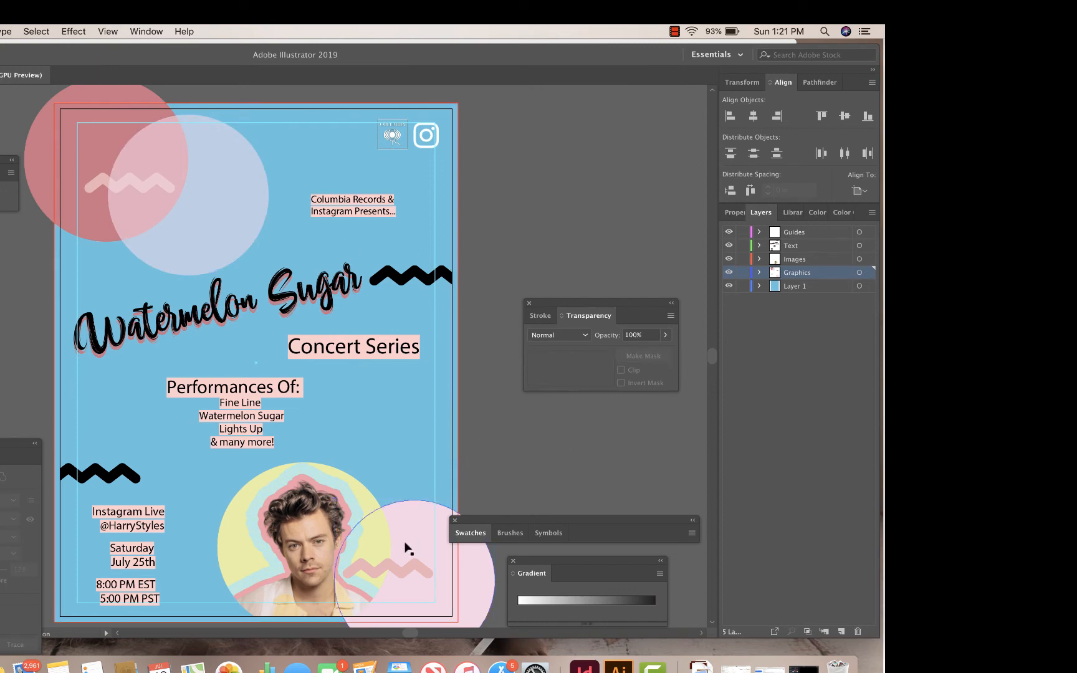
left_click(389, 604)
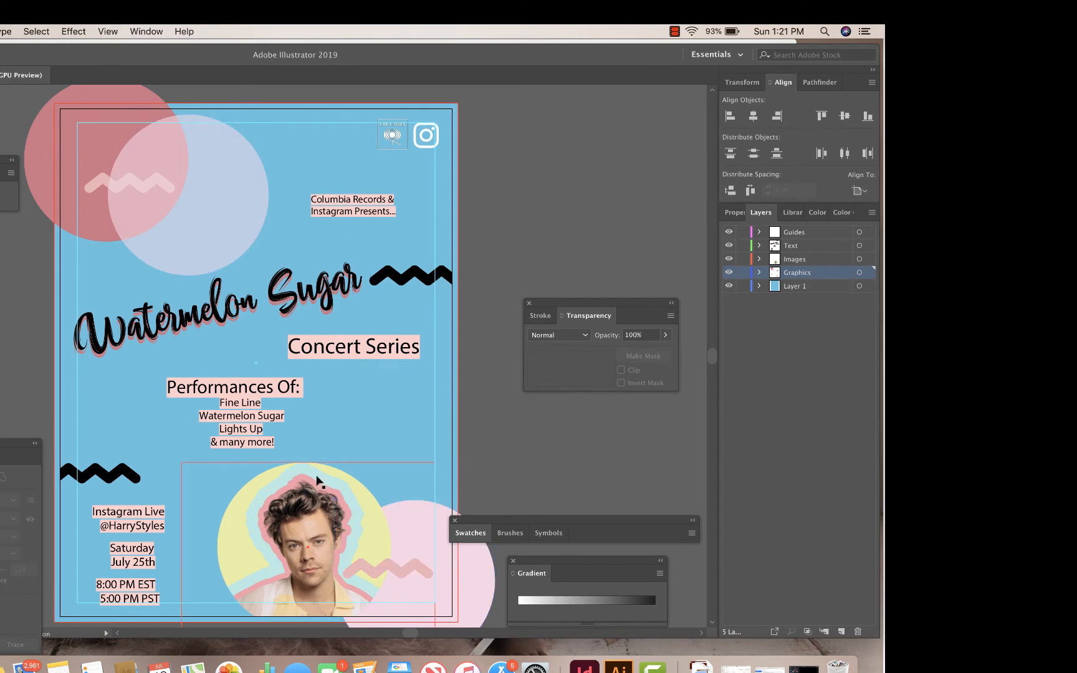
double_click(231, 518)
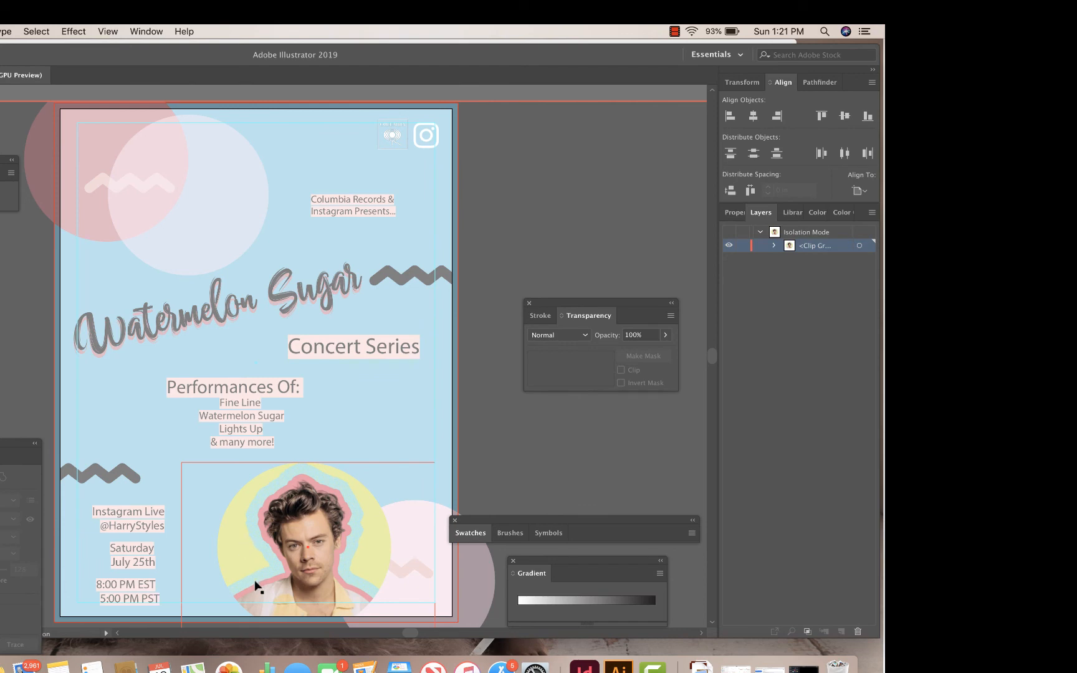
left_click(251, 564)
double_click(250, 558)
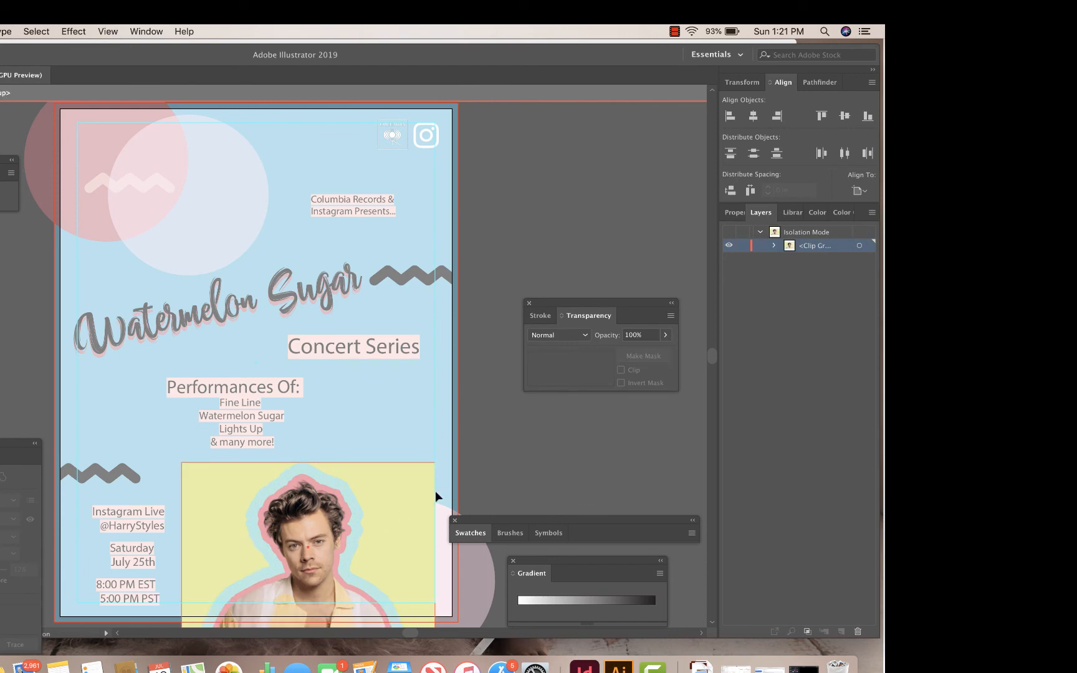
left_click(410, 494)
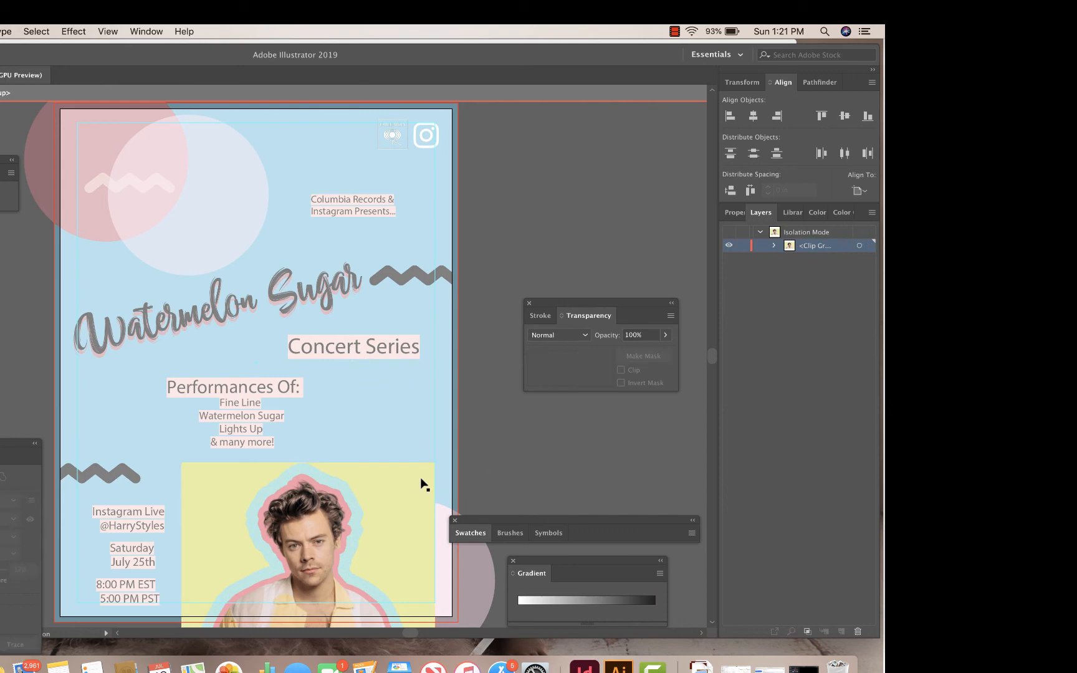
key("Delete")
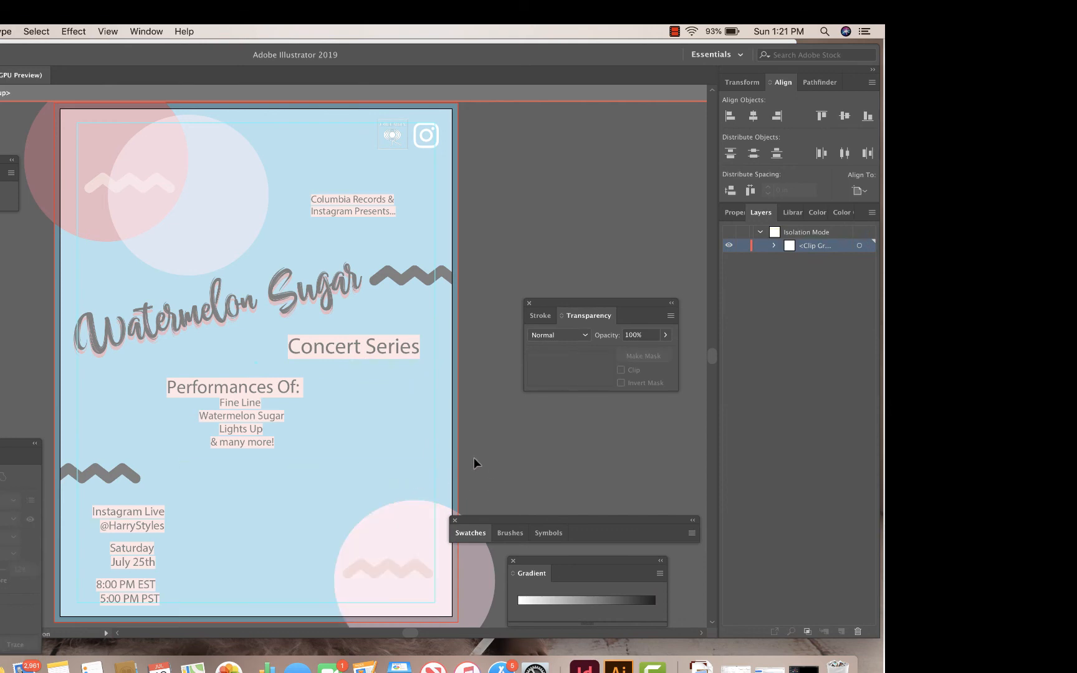
double_click(476, 457)
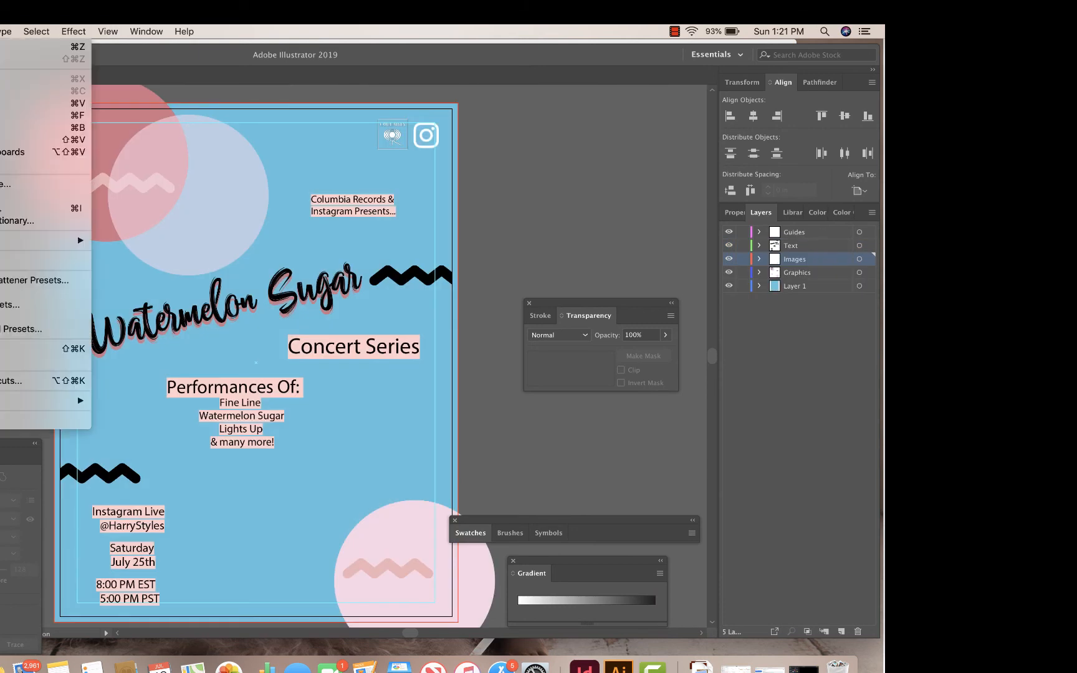
left_click(25, 139)
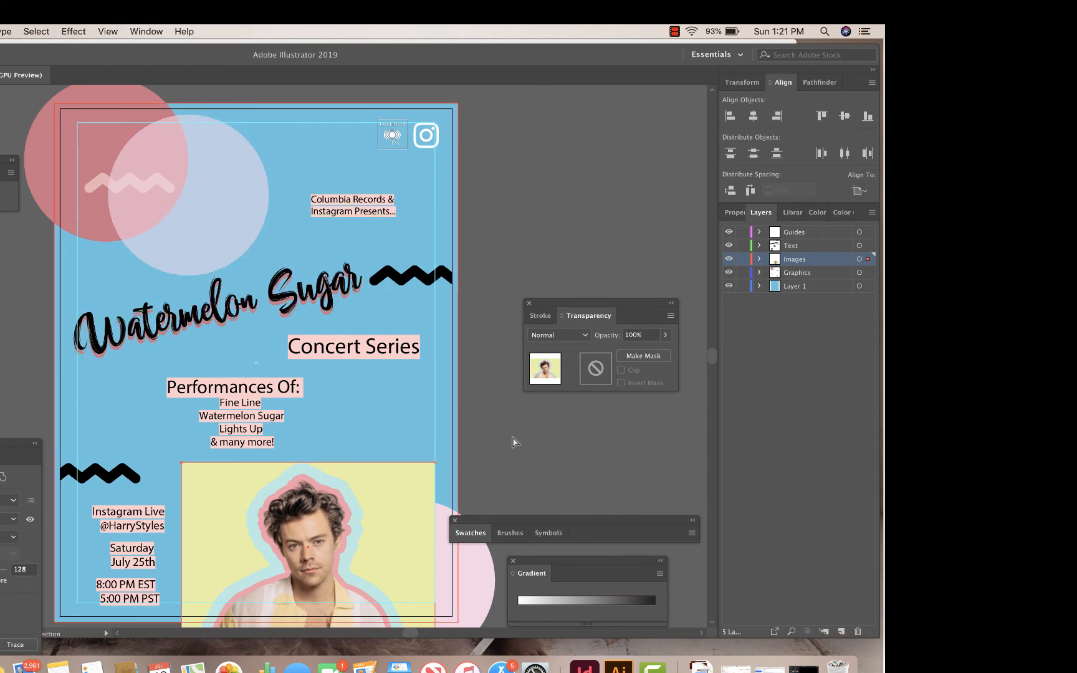
Delete the old cut-off clipping circle around the portrait in outline view and return to preview
key("super+y")
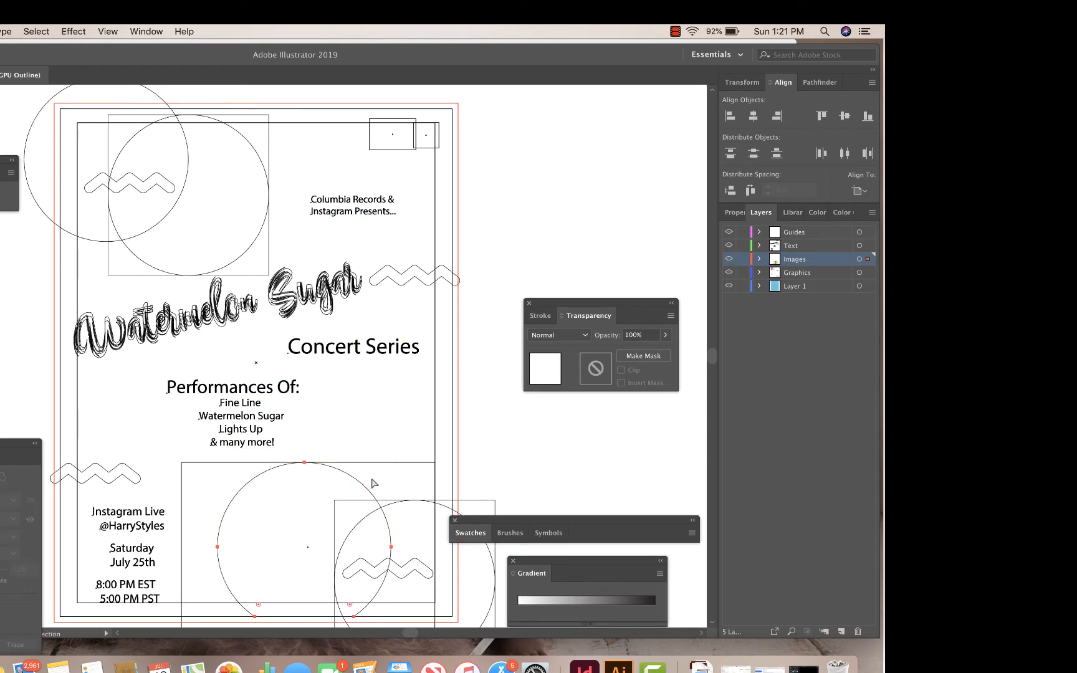
left_click(486, 460)
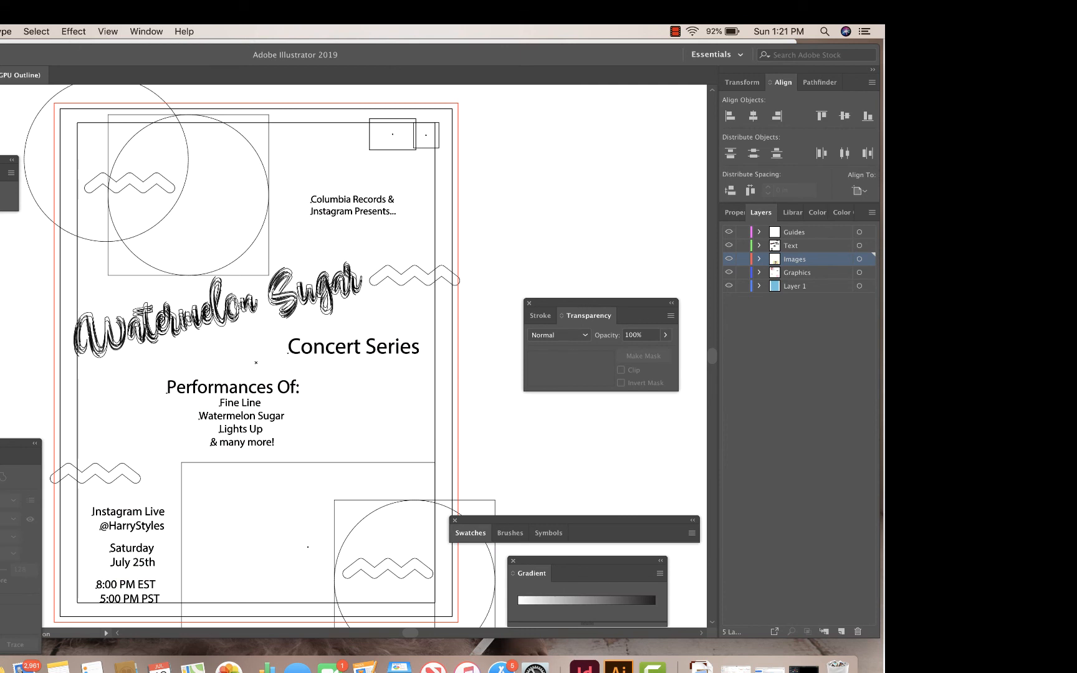
key("super+y")
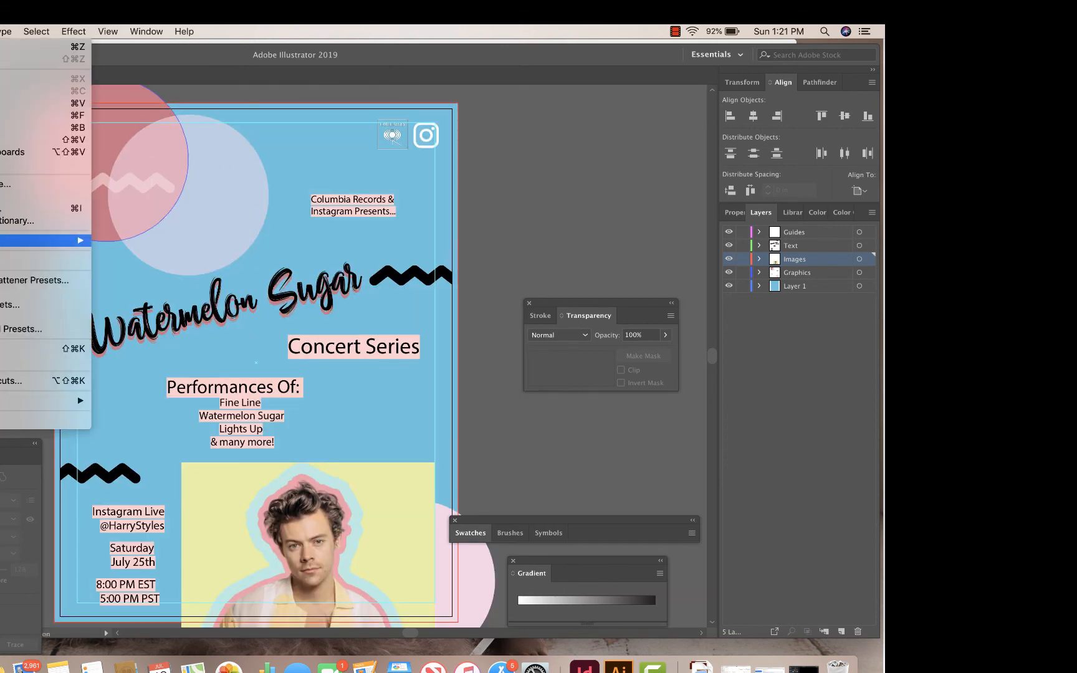
Draw a full circle about 3.67 in high over the portrait and use it as the image's clipping mask
left_click(25, 140)
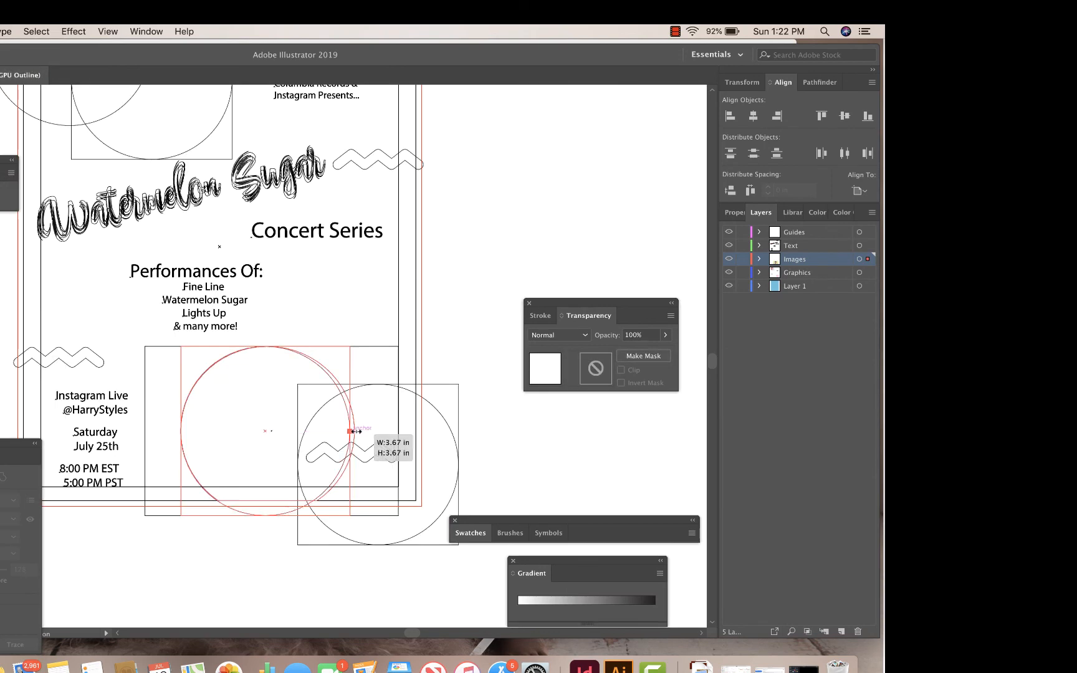
left_click_drag(348, 433, 356, 430)
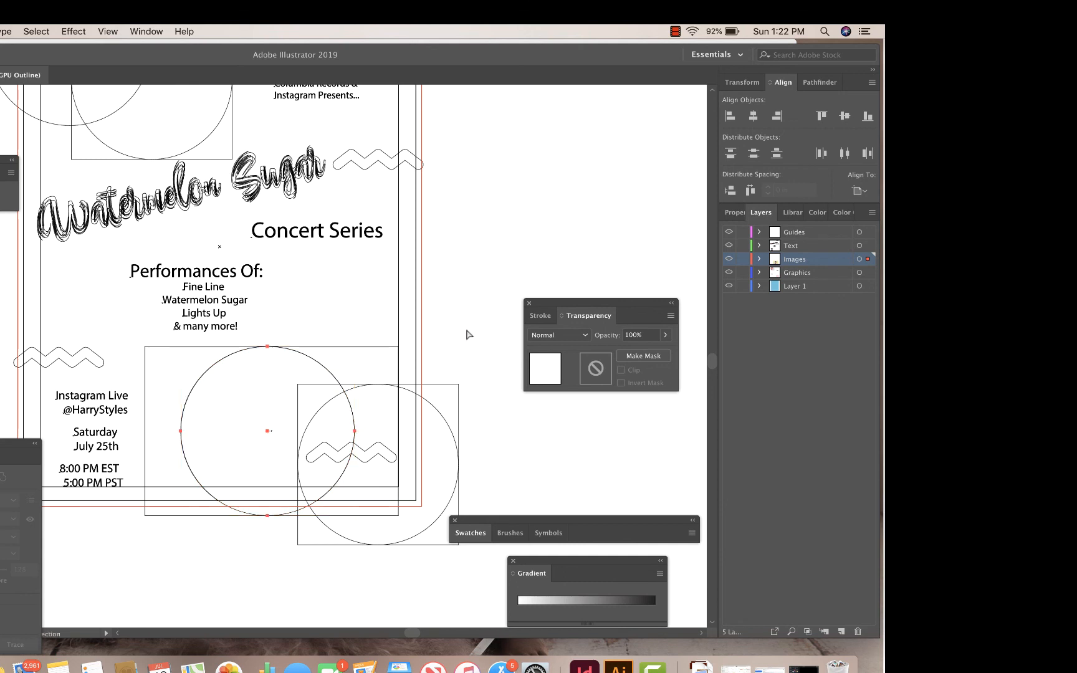
key("super+y")
left_click(376, 375, "shift")
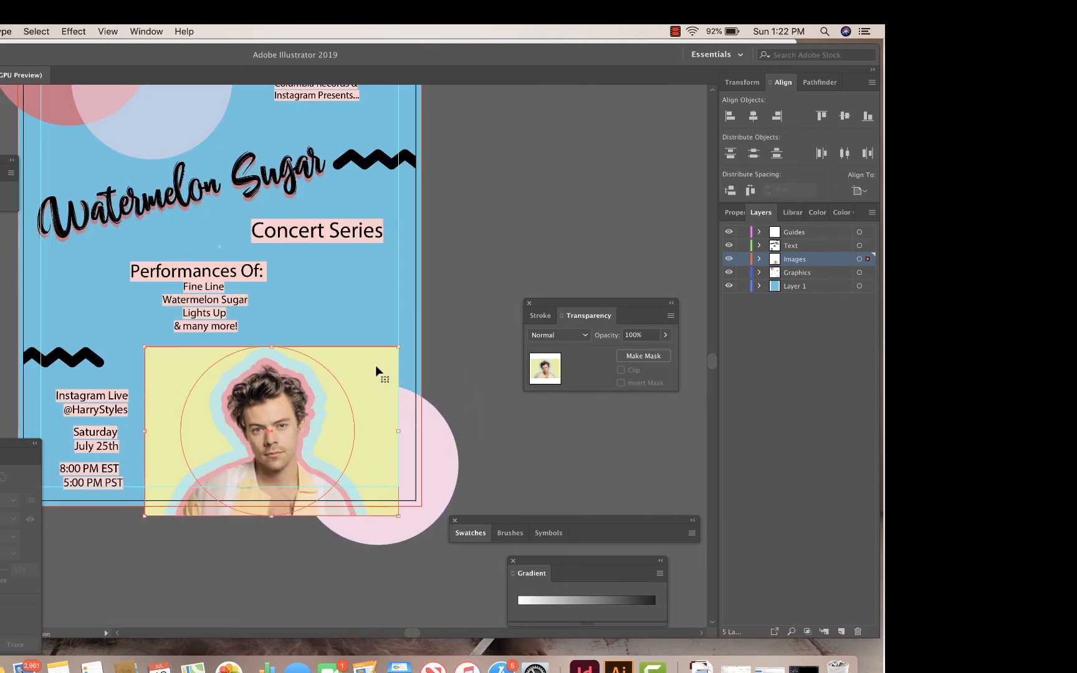
key("super+7")
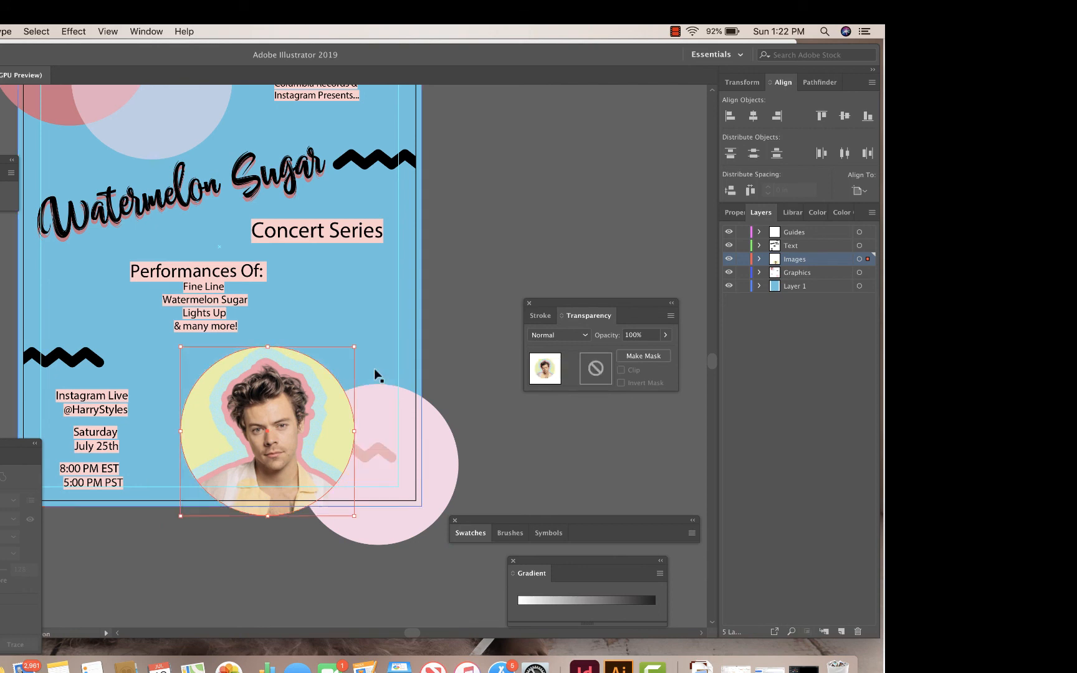
left_click(440, 352)
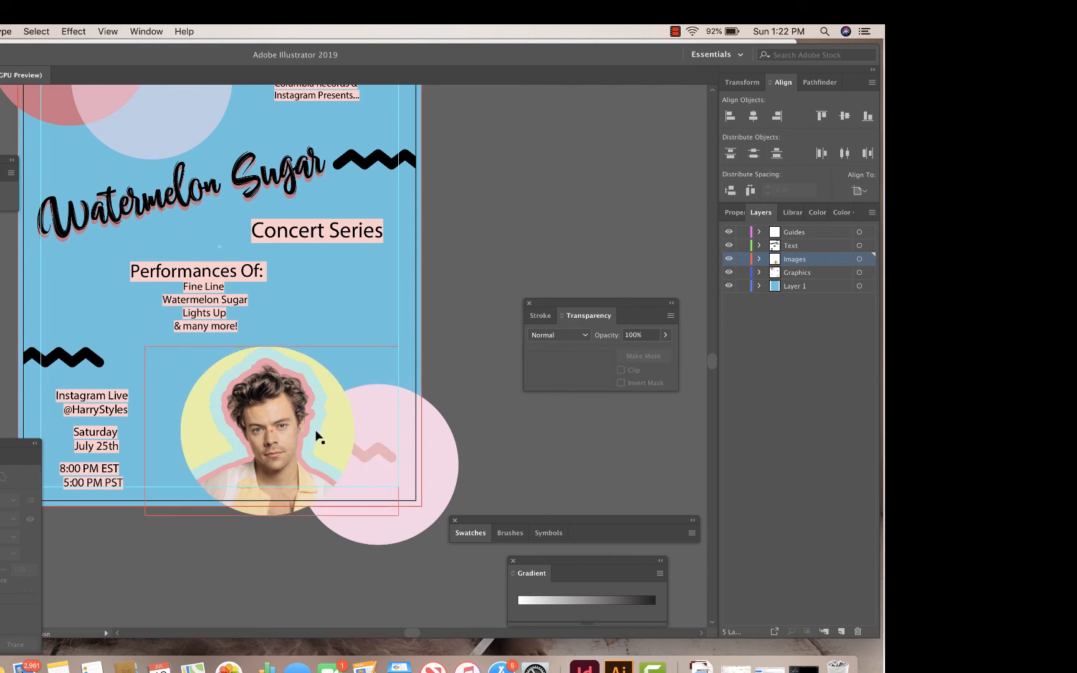
left_click(330, 373)
left_click(457, 359)
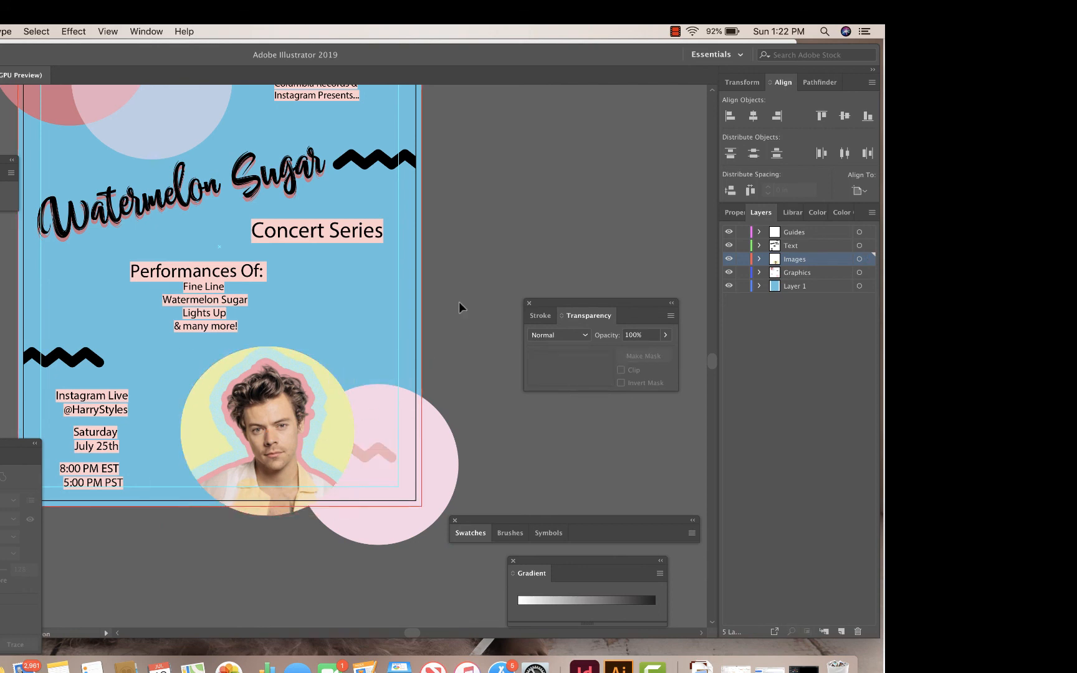
Cut both black zigzags at the poster's side edges out of their clip group and exit isolation mode
scroll(458, 304, "up", 5)
scroll(289, 471, "down", 3)
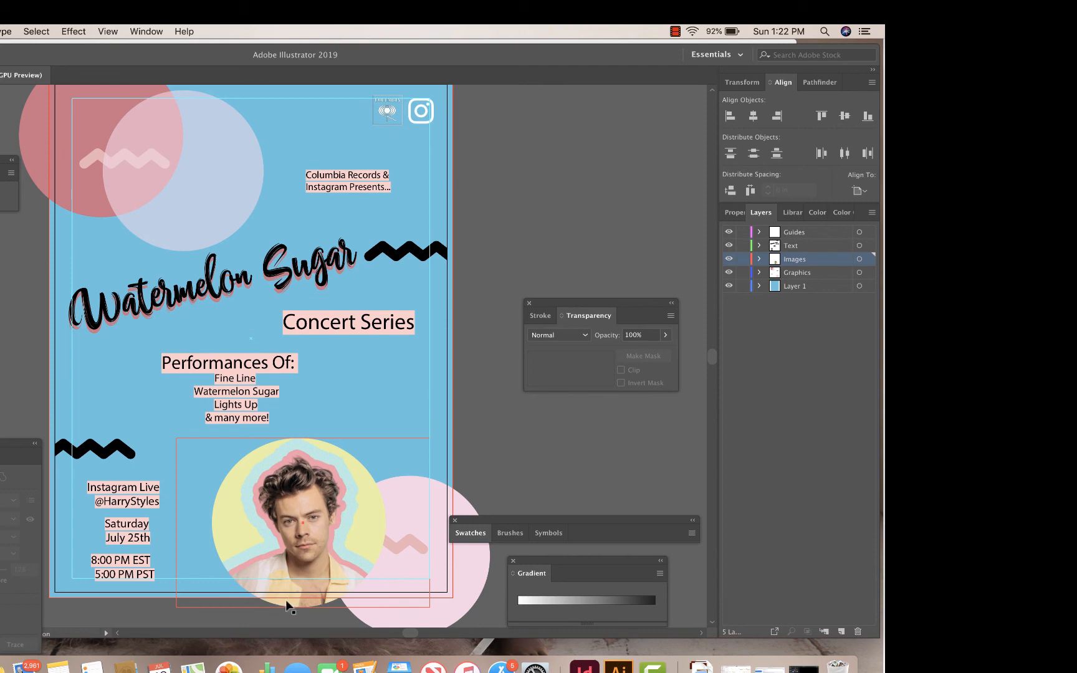
left_click(449, 440)
scroll(465, 411, "up", 1)
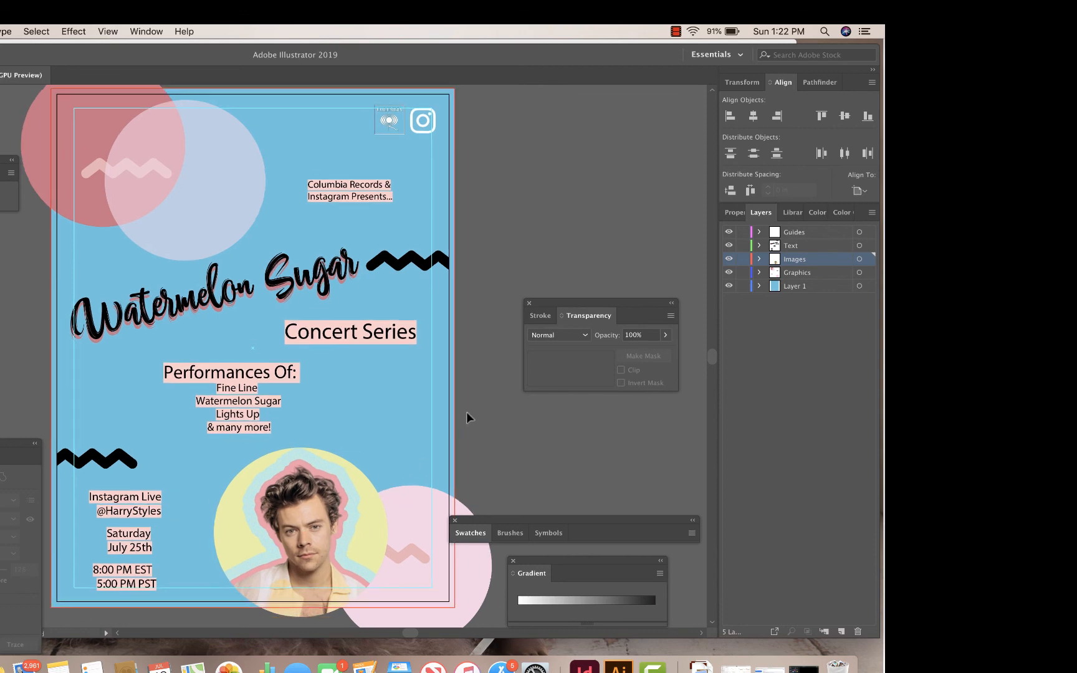
left_click(440, 259)
double_click(439, 259)
left_click(440, 261)
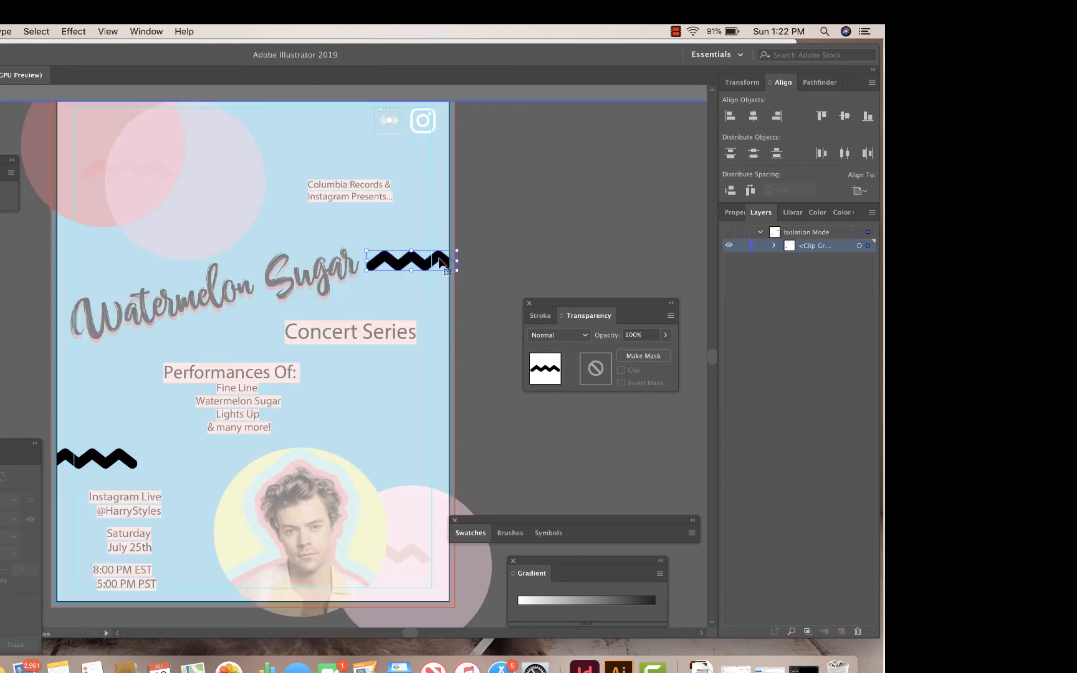
key("Delete")
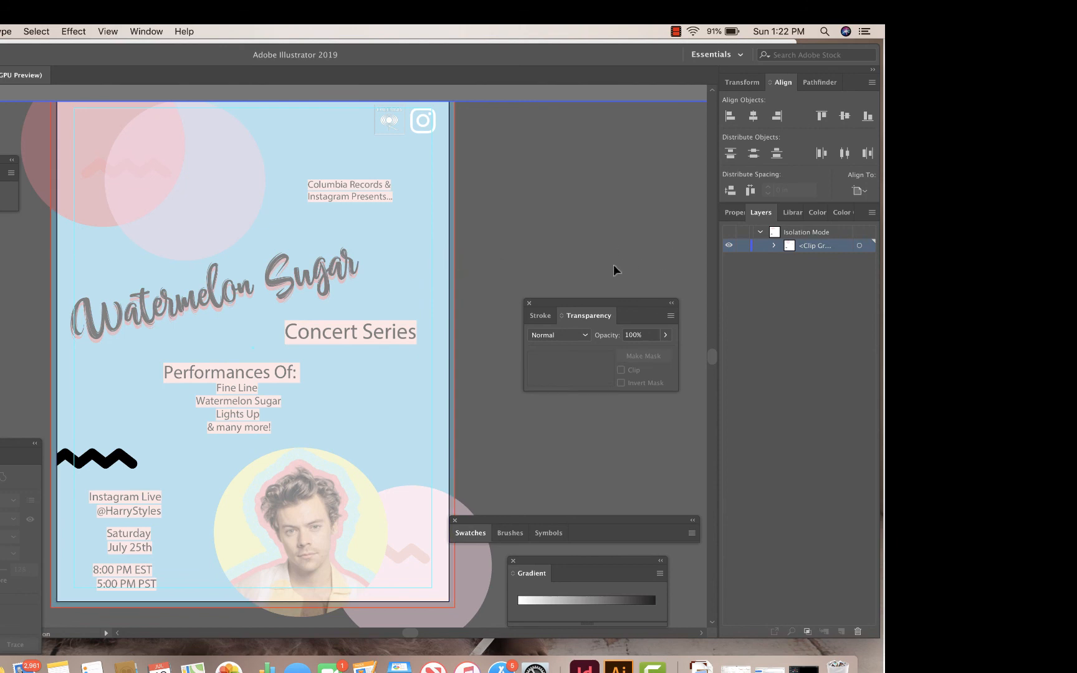
key("ctrl+z")
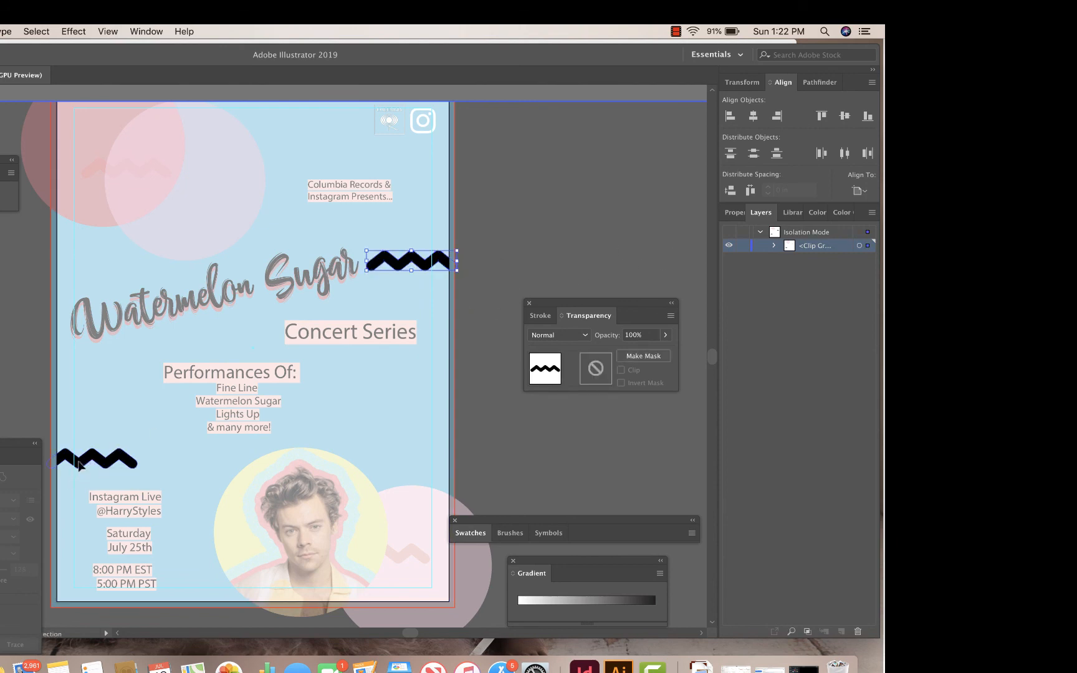
left_click(81, 463, "shift")
key("Delete")
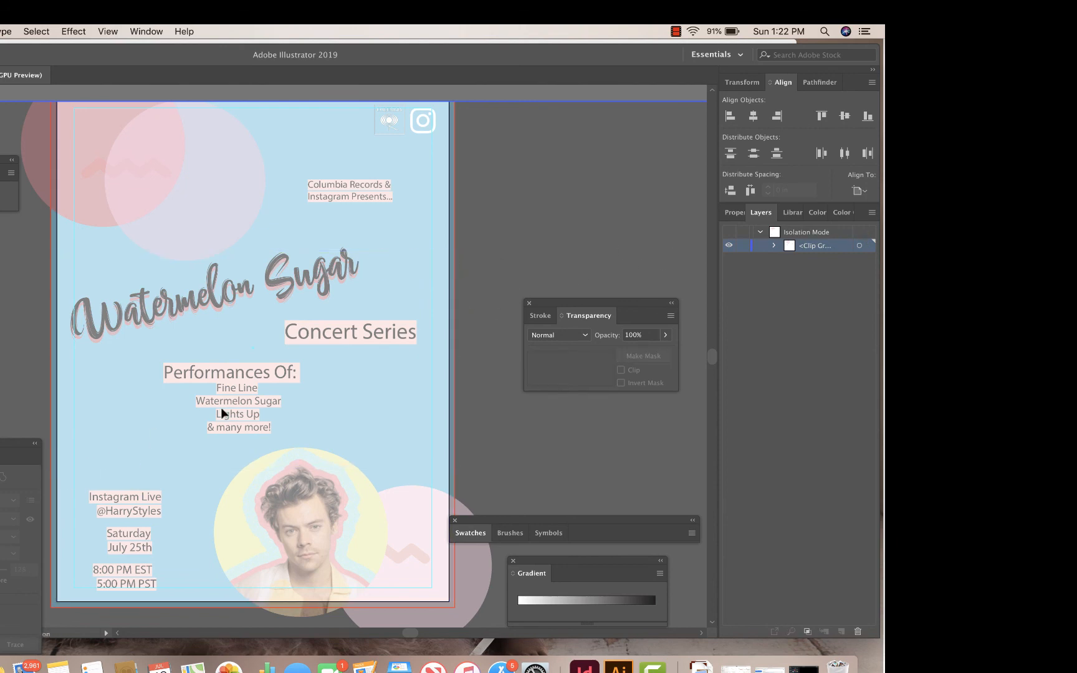
double_click(569, 244)
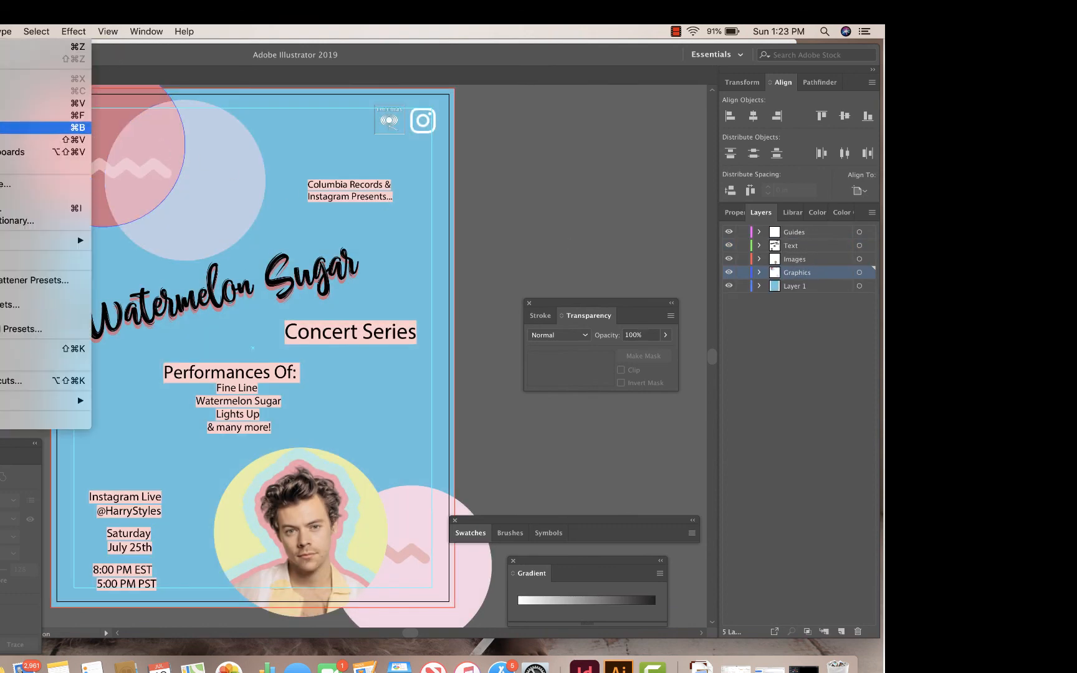
Paste both black zigzags in place on the Graphics layer and check that layer's content by toggling its visibility
left_click(25, 162)
left_click(522, 213)
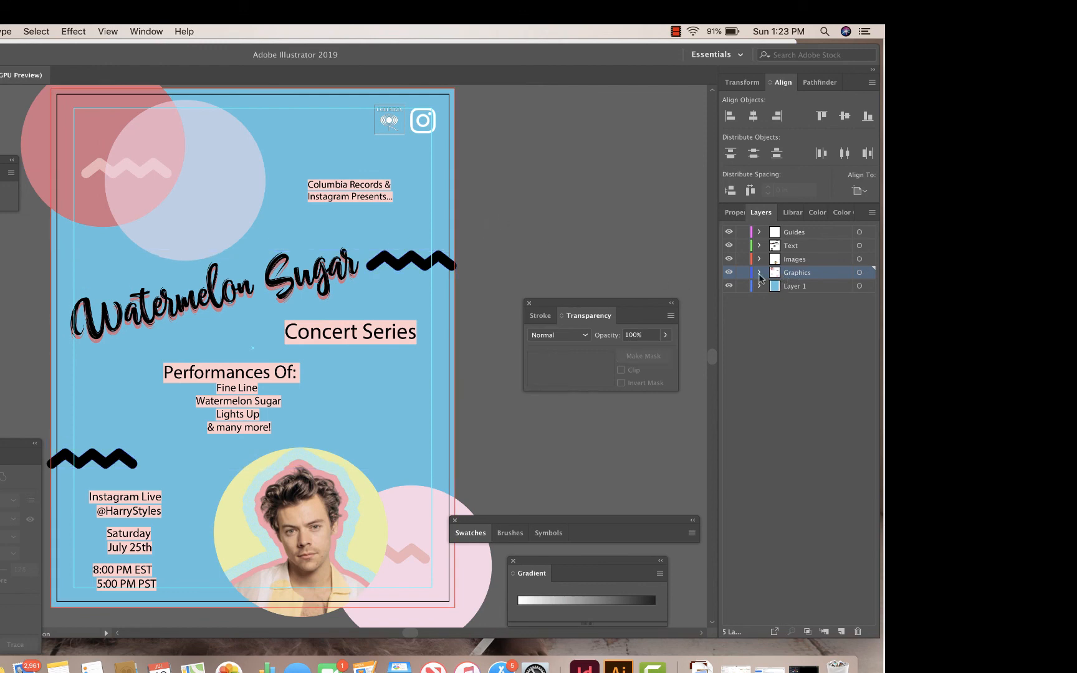
left_click(728, 273)
left_click(728, 273)
left_click(728, 273)
left_click(727, 272)
Save the poster document and start saving it again with Save As
left_click(2, 31)
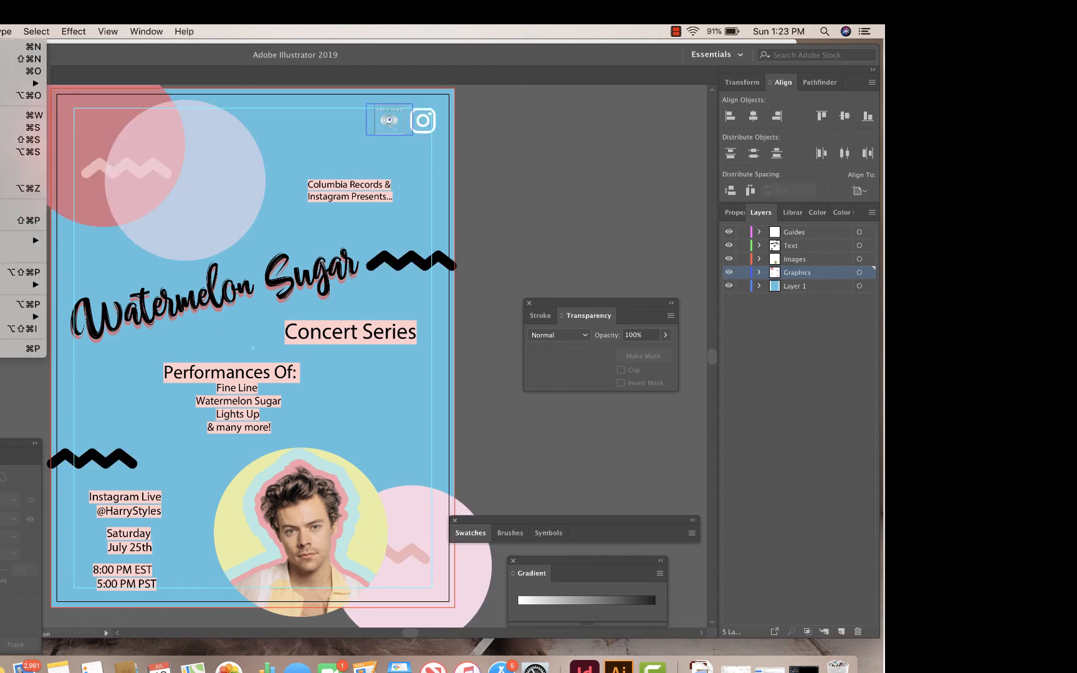
left_click(13, 127)
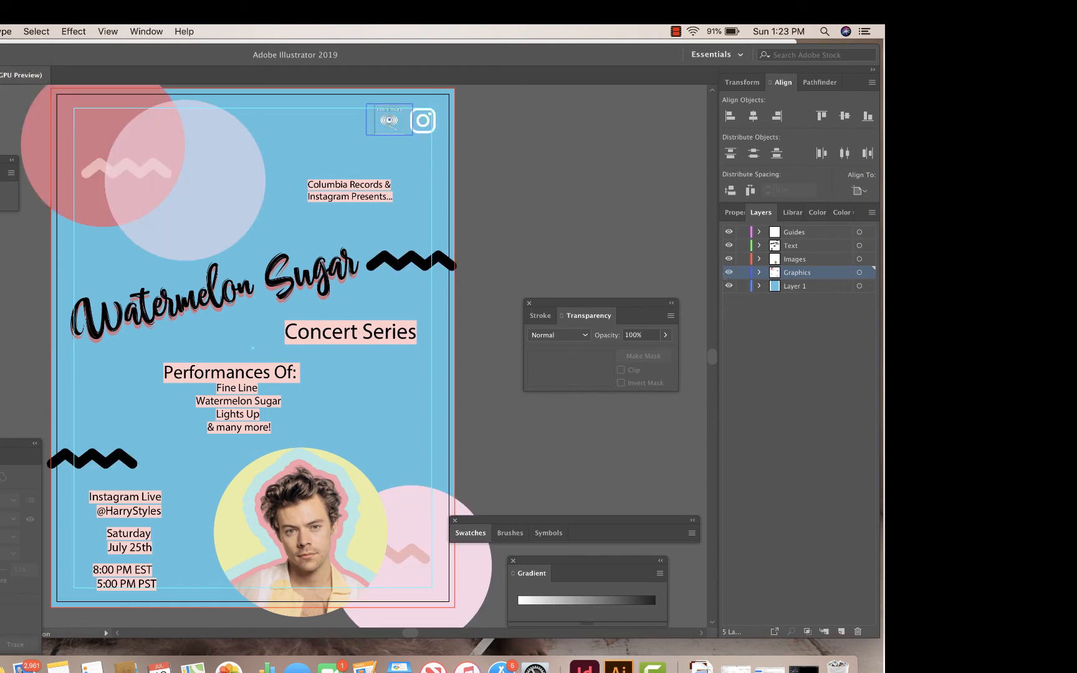
left_click(1, 31)
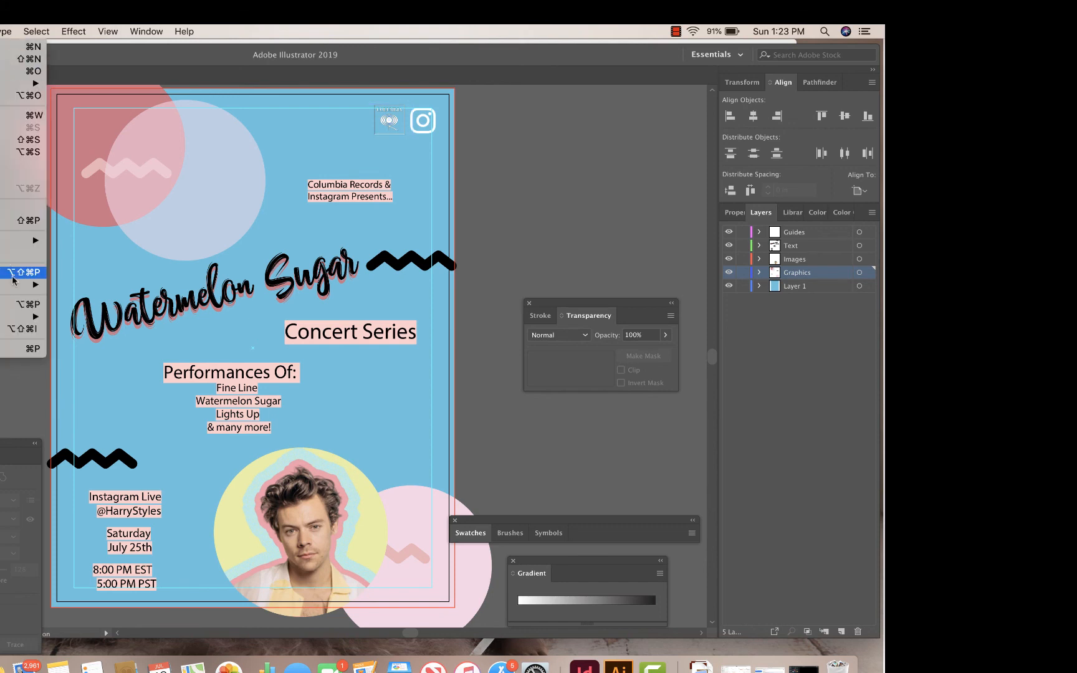
mouse_move(8, 246)
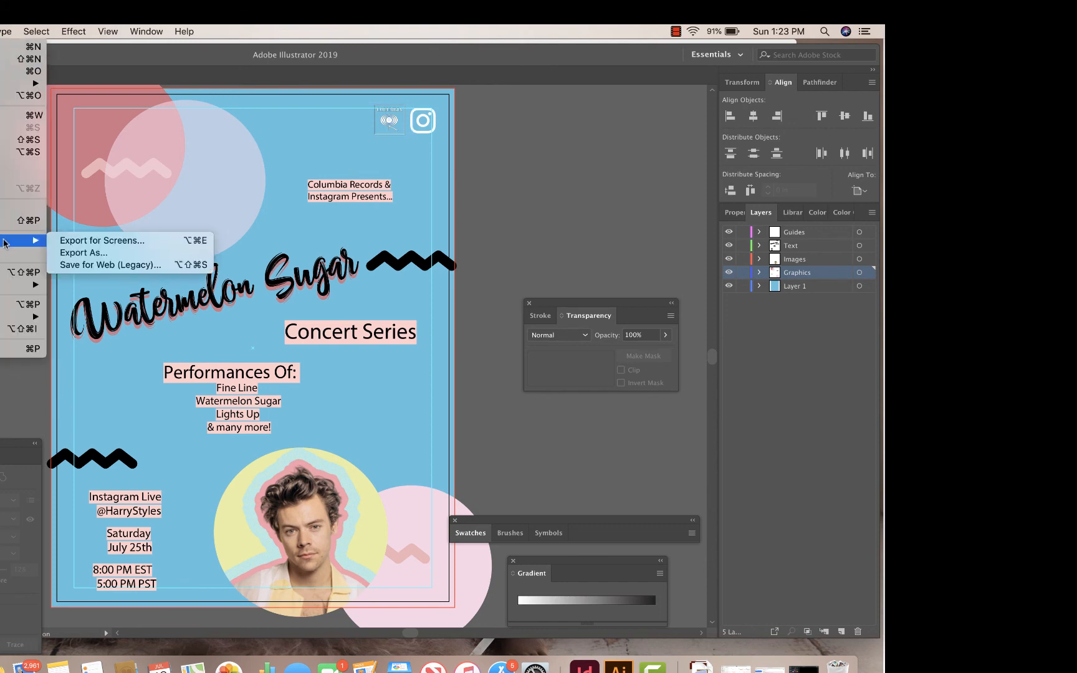
left_click(24, 139)
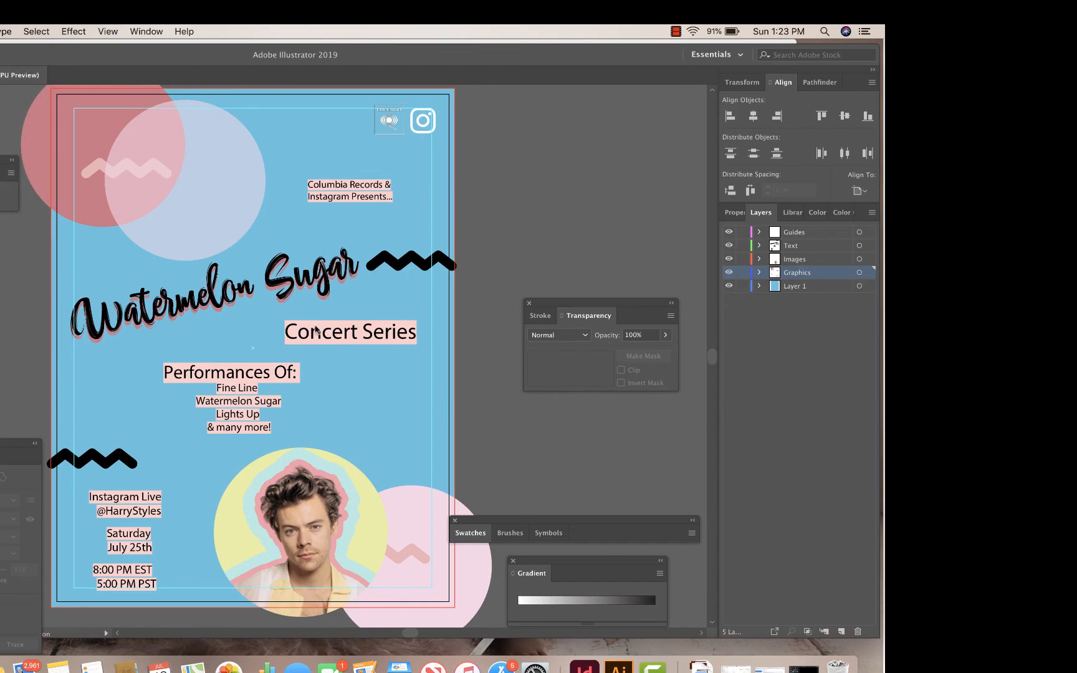